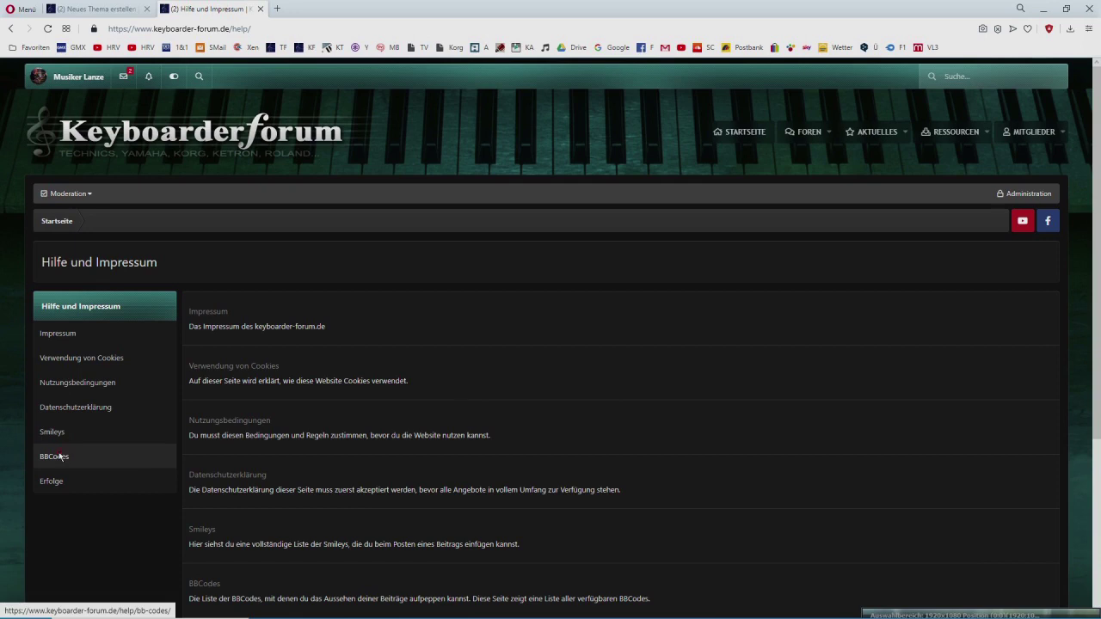
# Step: Open the BBCodes help page and look through its formatting, link and image code examples
pyautogui.scroll(-3, 560, 394)
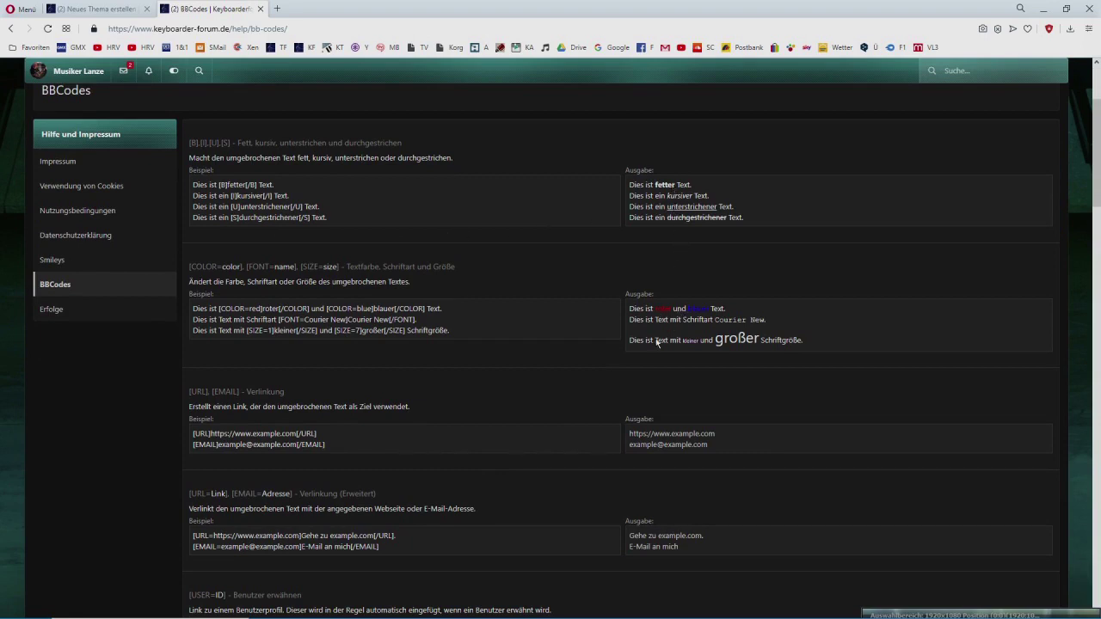
pyautogui.scroll(-3, 510, 380)
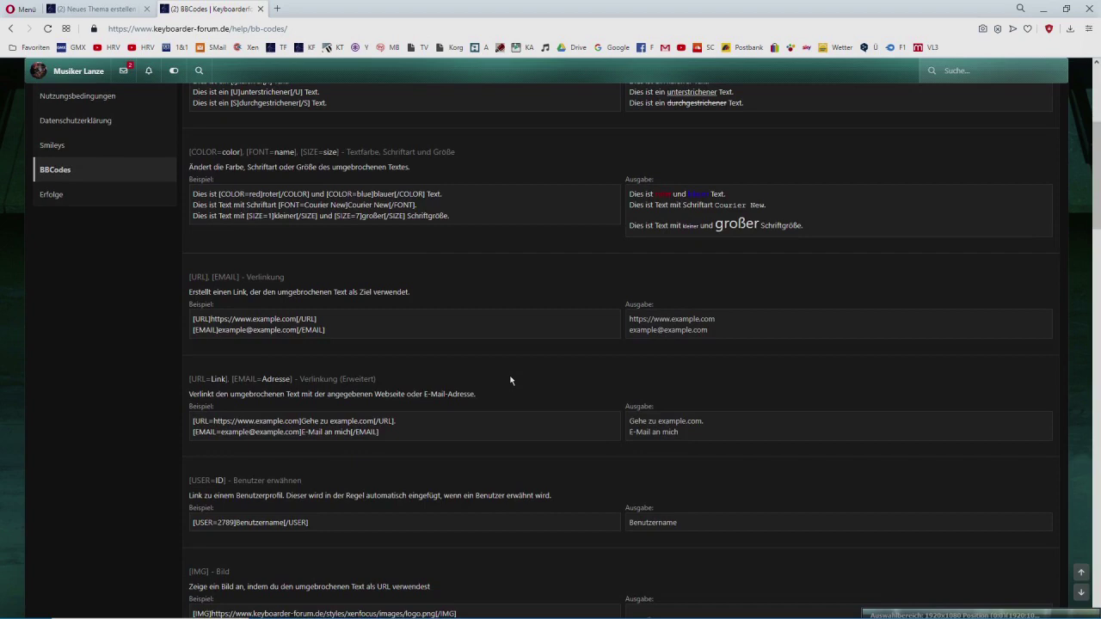
pyautogui.scroll(-5, 510, 380)
pyautogui.scroll(10, 510, 380)
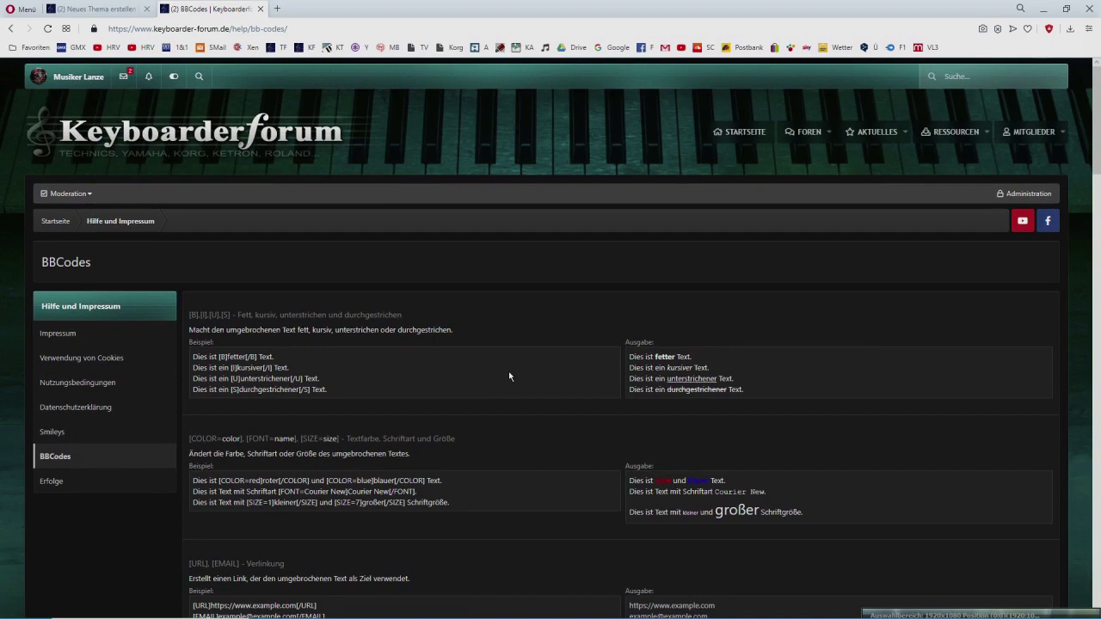
# Step: Start a new line in the thread draft's message and open the channel's "Vogel der Nacht" video on YouTube in a new tab
pyautogui.click(83, 9)
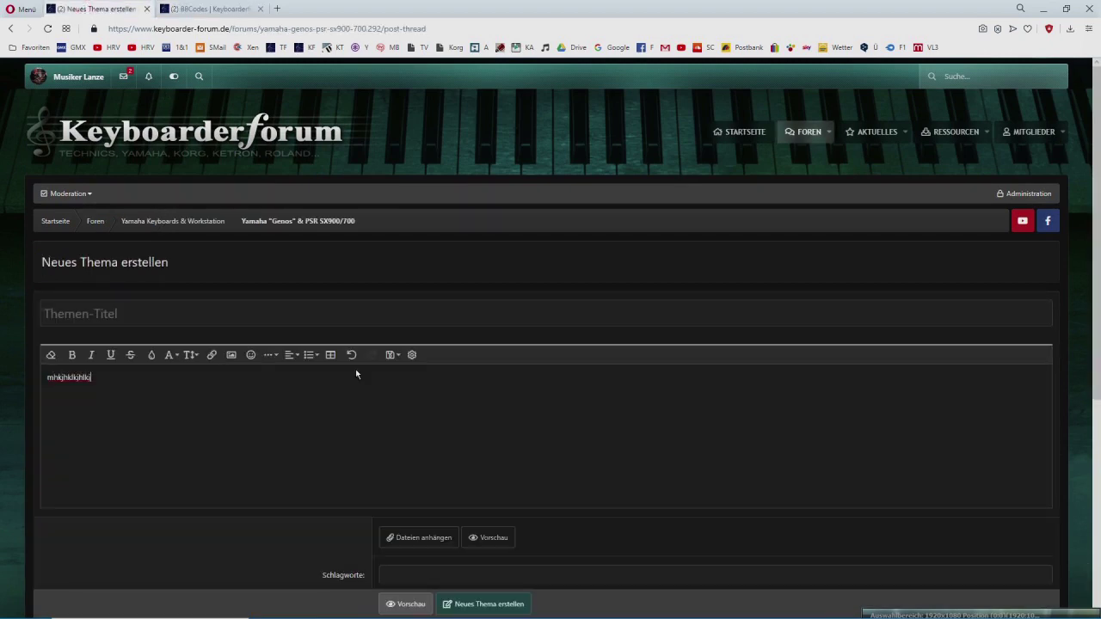
pyautogui.click(123, 389)
pyautogui.click(278, 8)
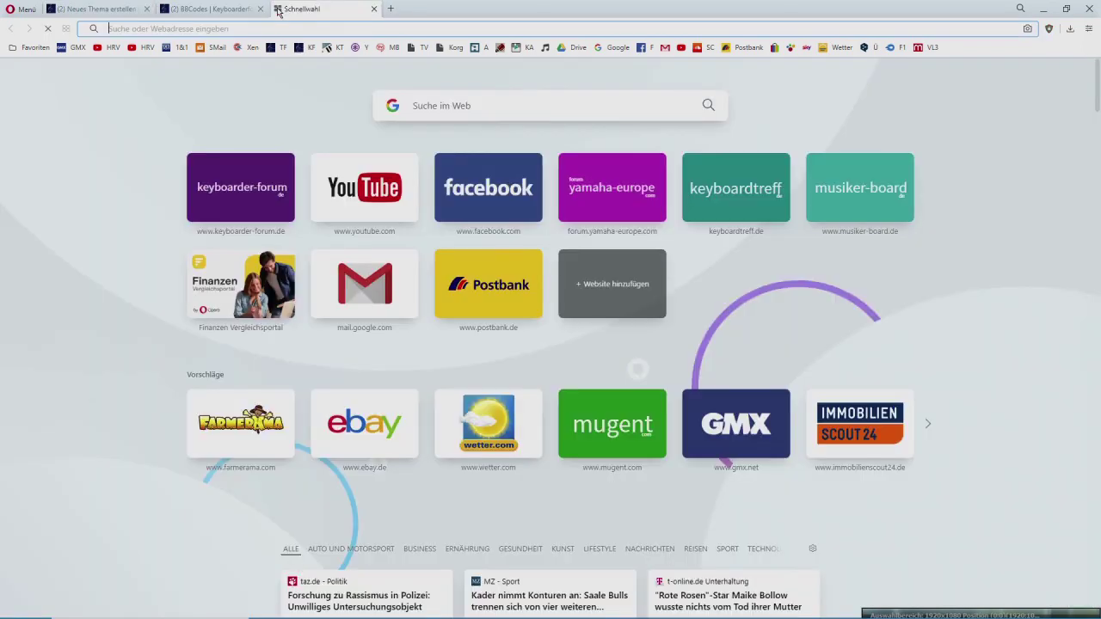
pyautogui.click(681, 49)
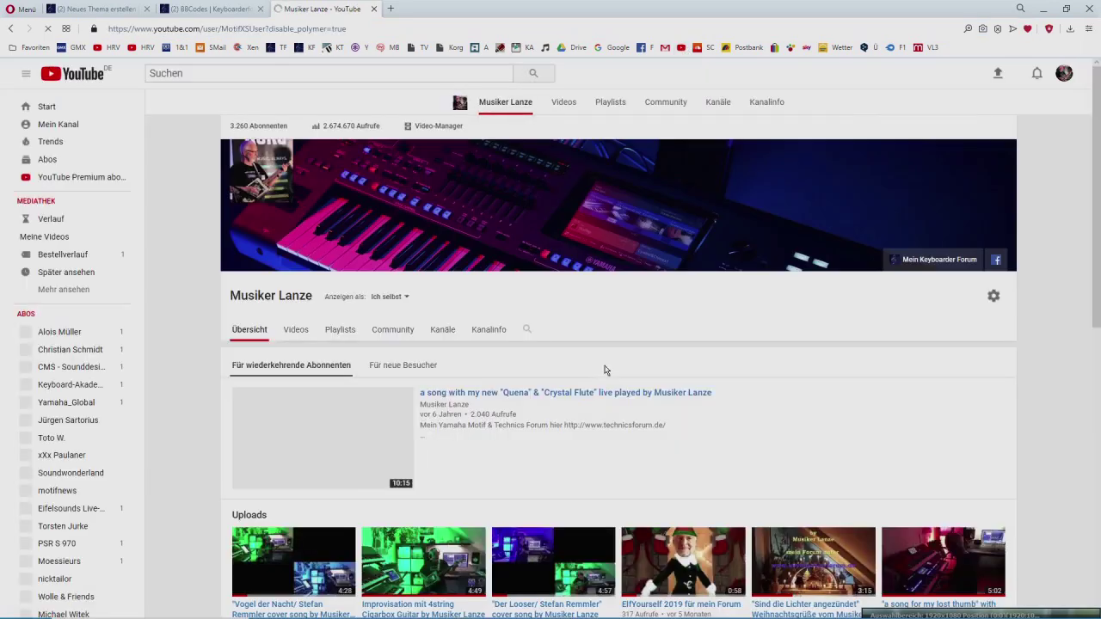
pyautogui.scroll(-2, 604, 370)
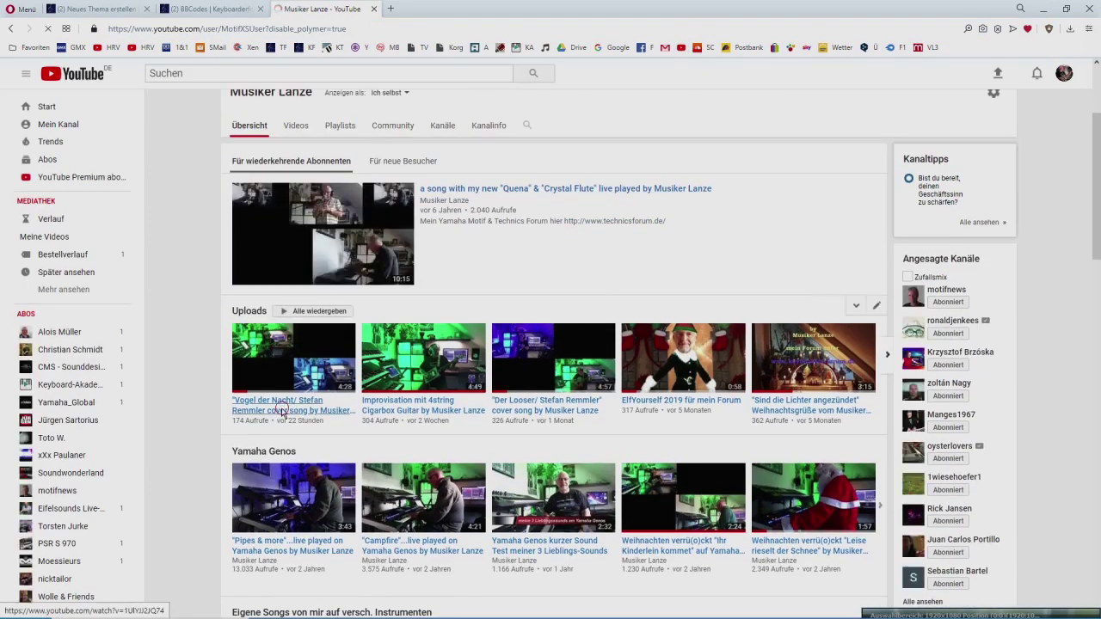
pyautogui.click(292, 404)
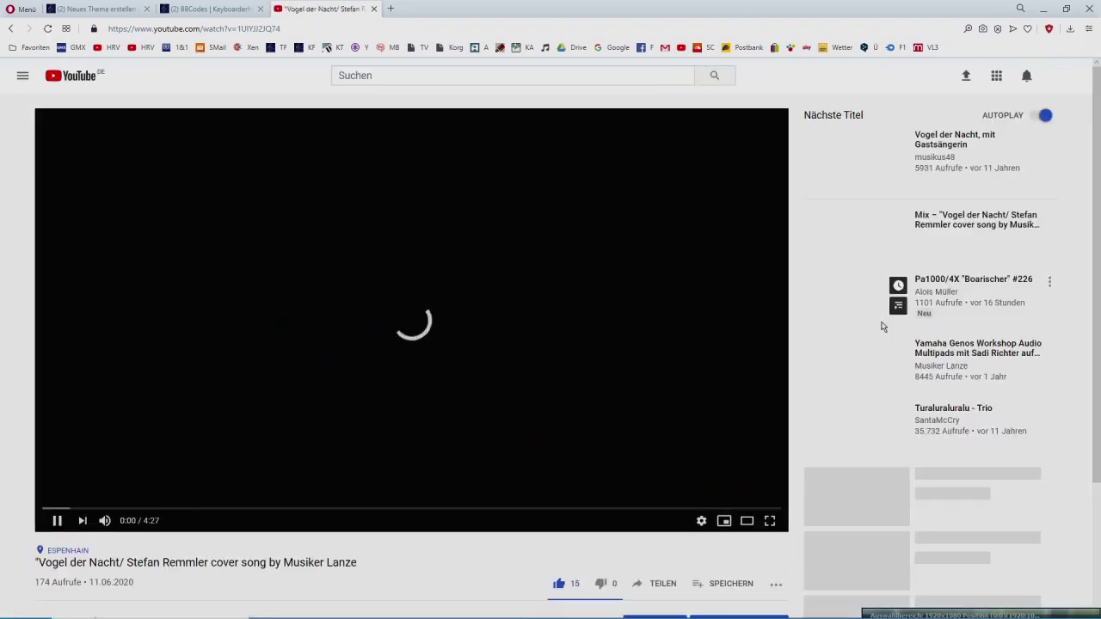
# Step: Copy the share link of the "Vogel der Nacht" video and close the YouTube tab
pyautogui.scroll(-3, 679, 310)
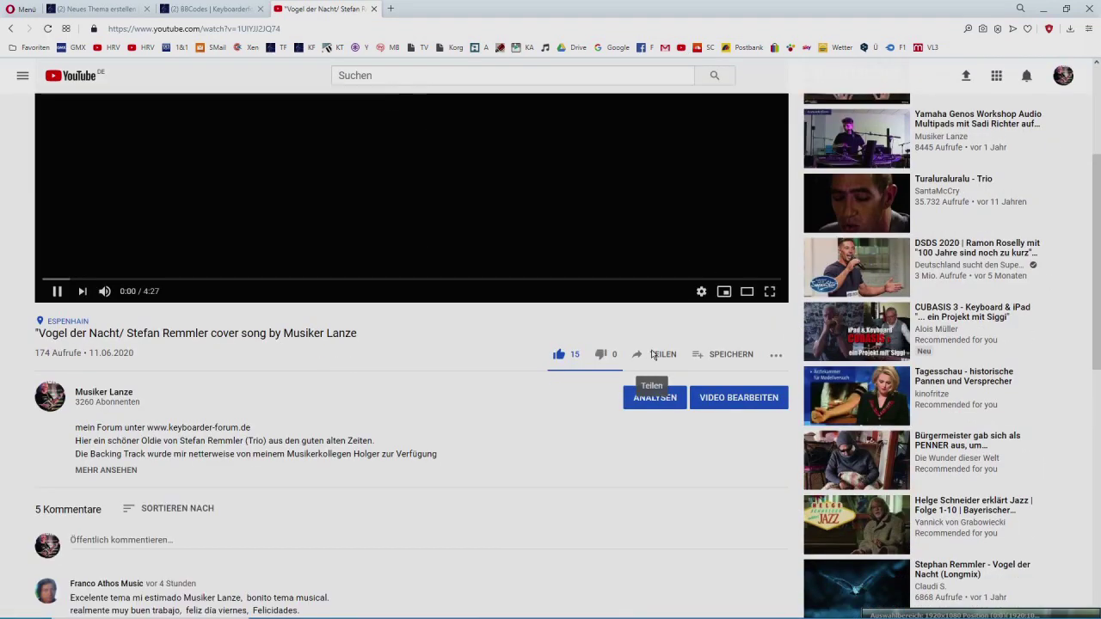
pyautogui.click(280, 32)
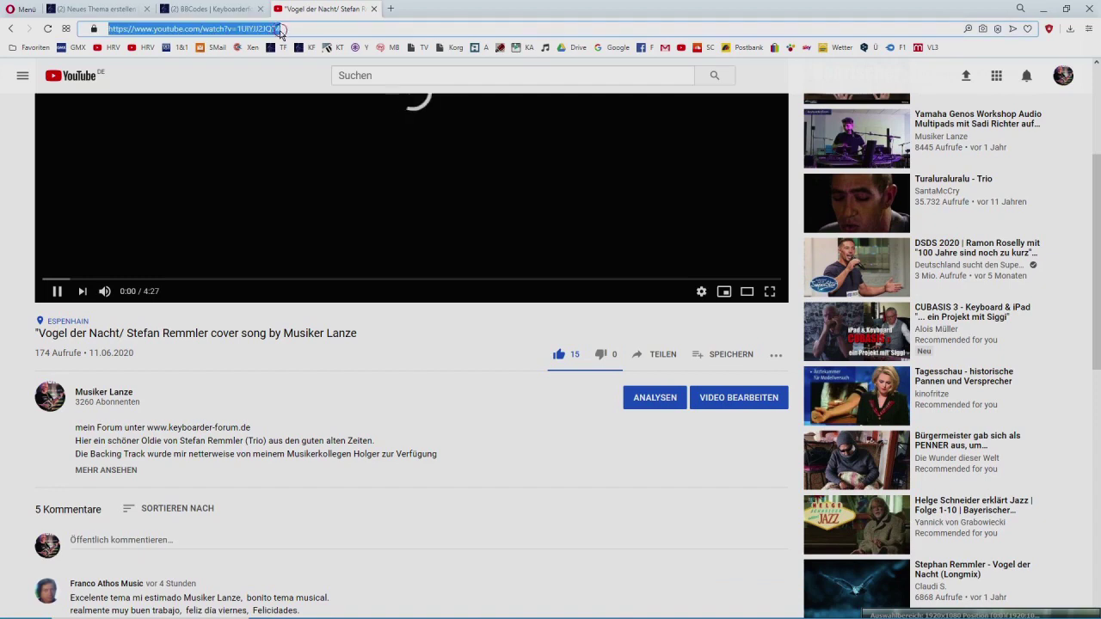
pyautogui.click(672, 356)
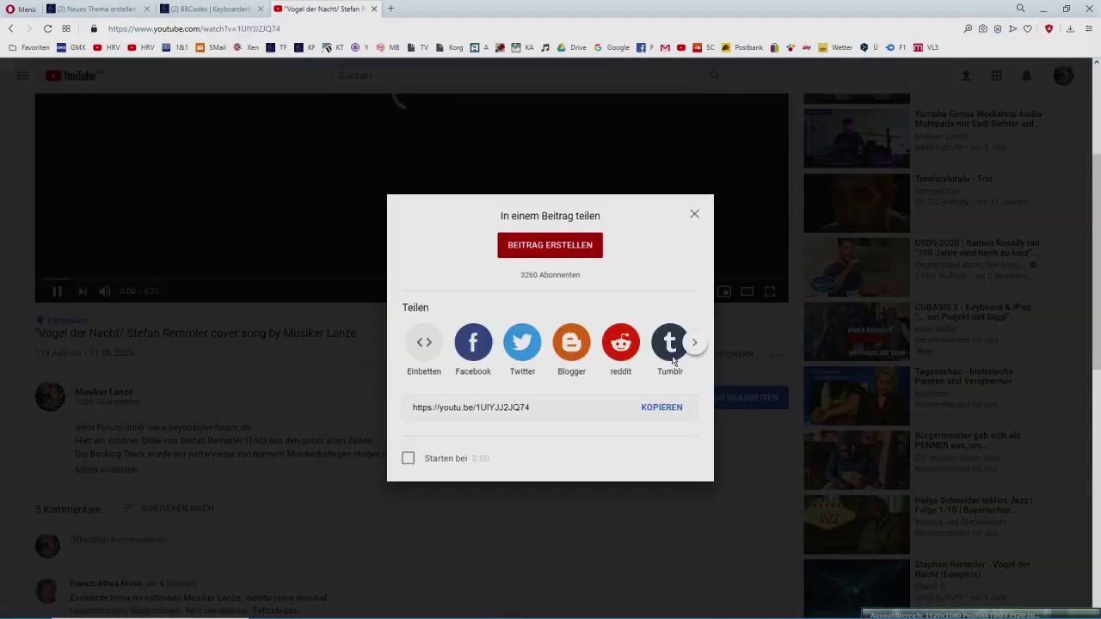
pyautogui.click(661, 408)
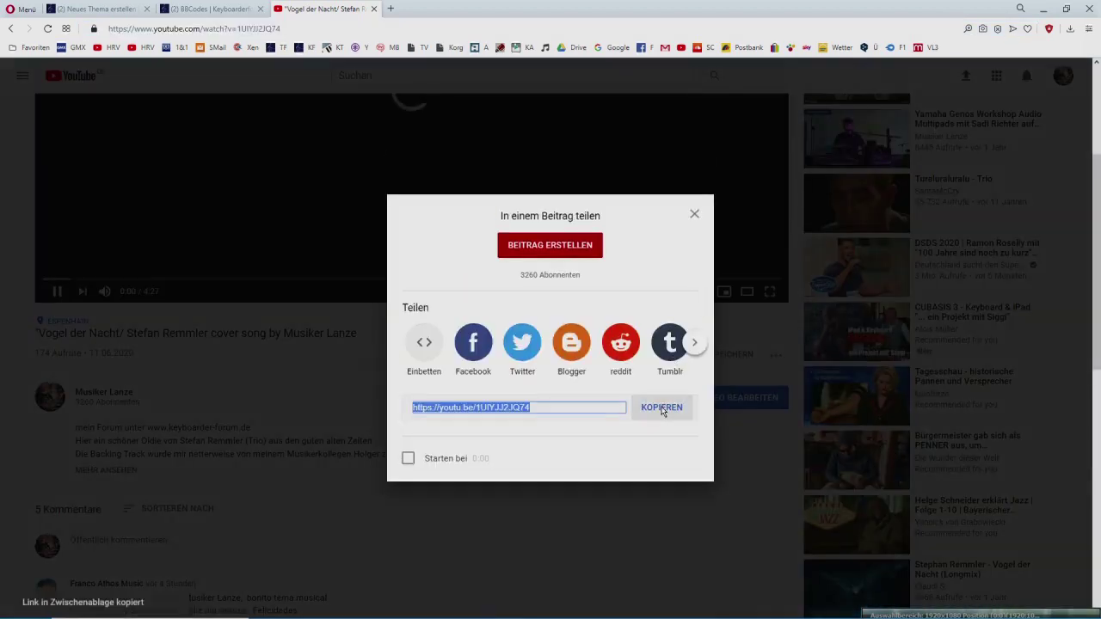
pyautogui.click(374, 8)
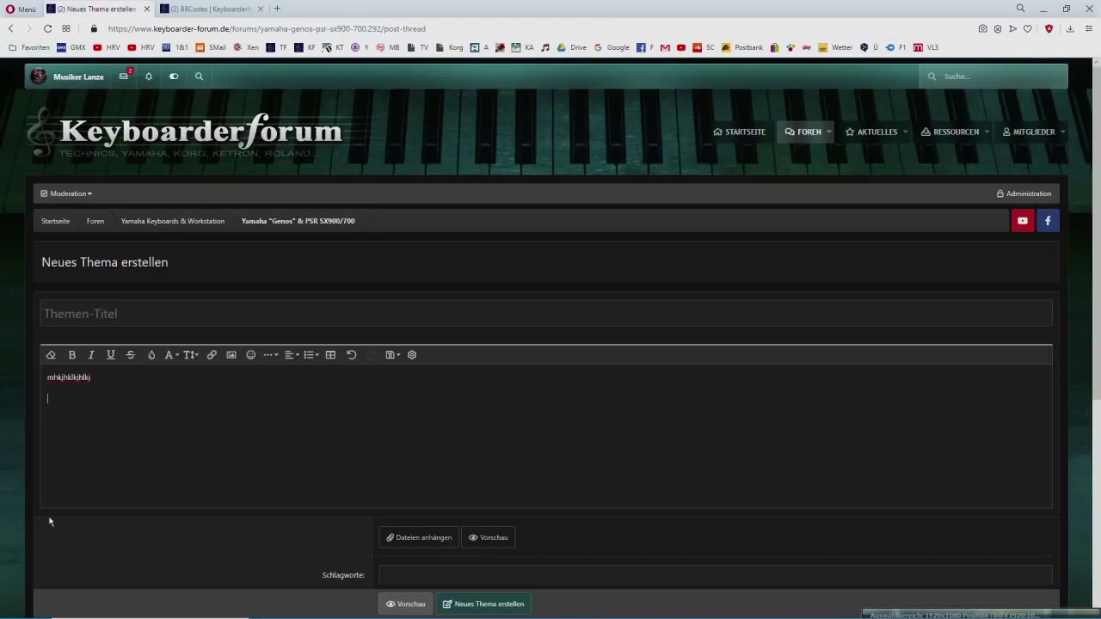
# Step: Paste the copied video link below the existing text of the message and try to preview the thread
pyautogui.rightClick(57, 401)
pyautogui.click(83, 483)
pyautogui.click(495, 539)
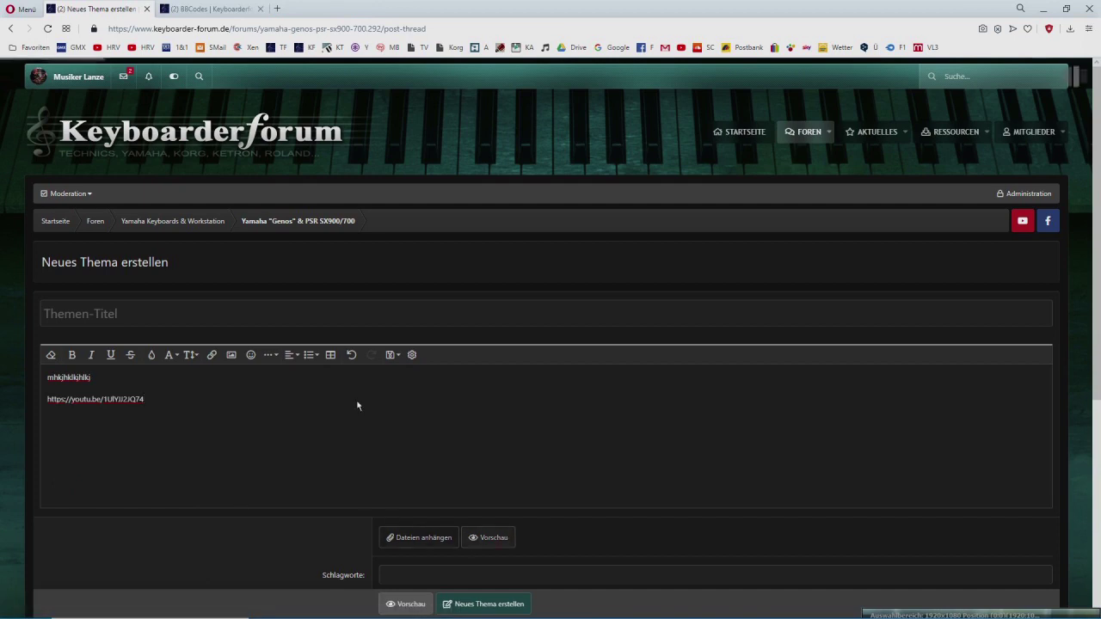
# Step: Enter "gjhgjhgjhghg" as the thread title and generate a preview of the post
pyautogui.click(95, 310)
pyautogui.click(115, 314)
pyautogui.write('gjhgjhgjhghg')
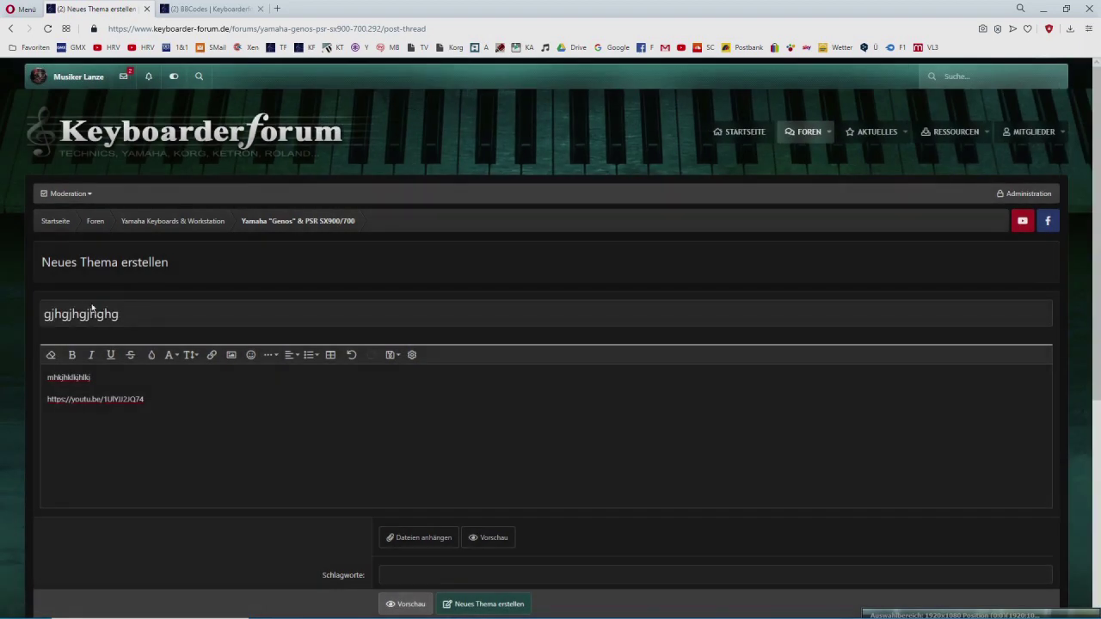
pyautogui.click(487, 538)
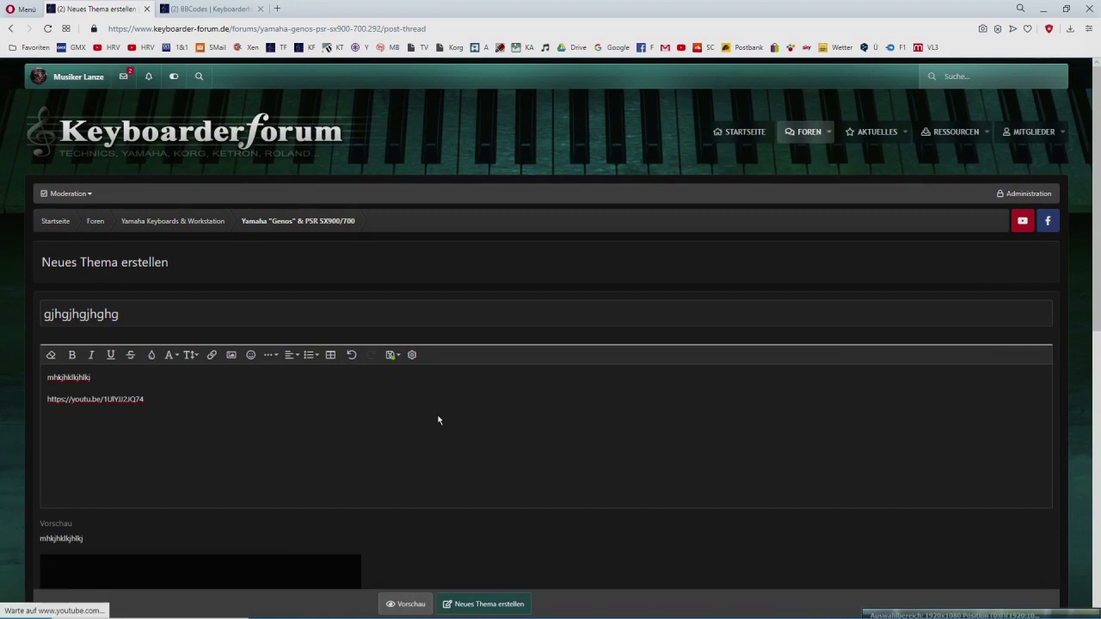
# Step: Check the embedded video in the post preview by playing it briefly and pausing it
pyautogui.scroll(-3, 440, 415)
pyautogui.scroll(-2, 441, 417)
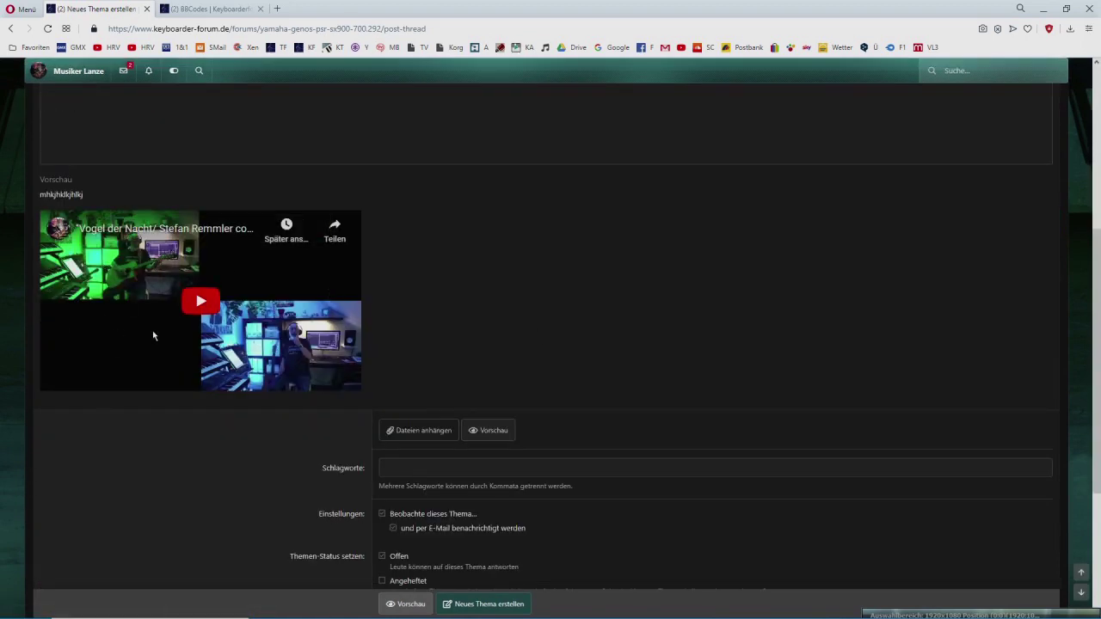
pyautogui.click(206, 303)
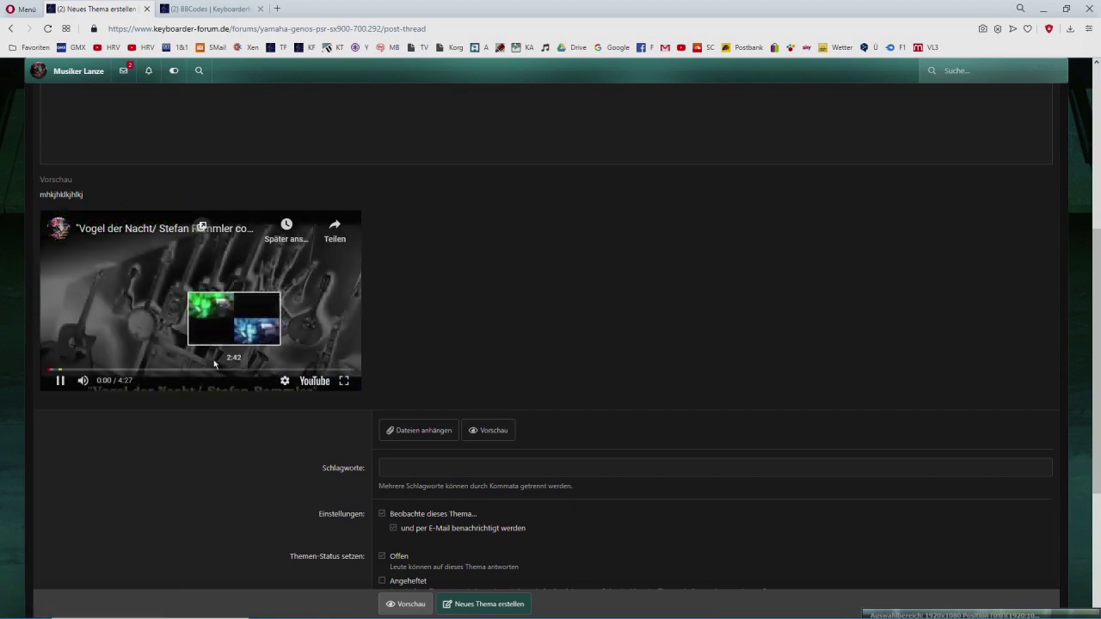
pyautogui.click(62, 381)
pyautogui.scroll(3, 578, 330)
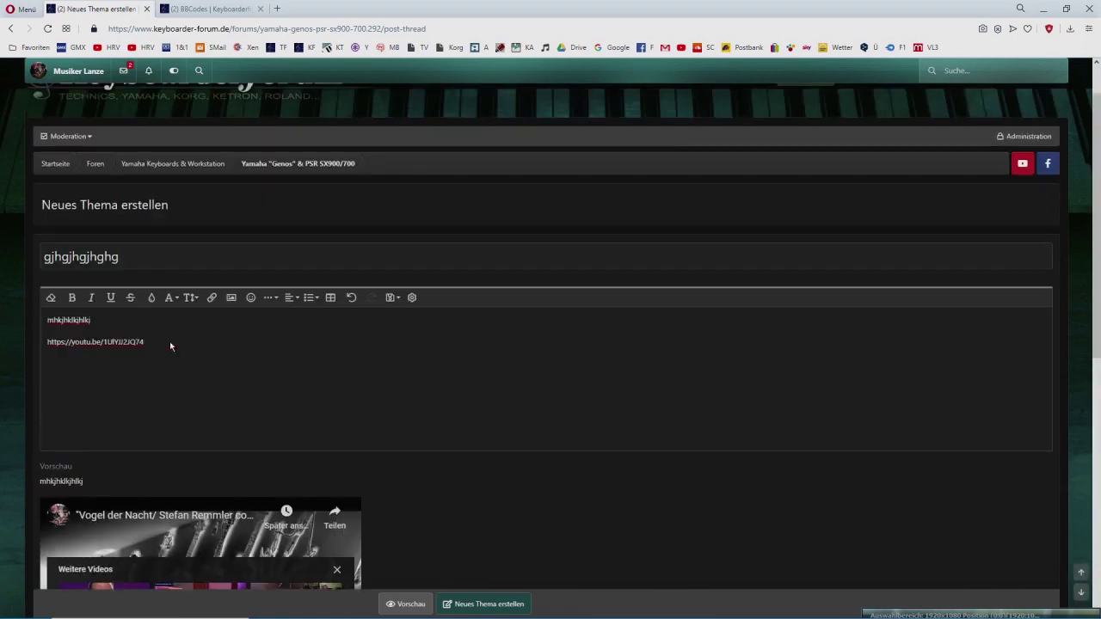
# Step: Open the Keyboardtreff forum in place of the BBCodes help page and copy its web address
pyautogui.click(201, 10)
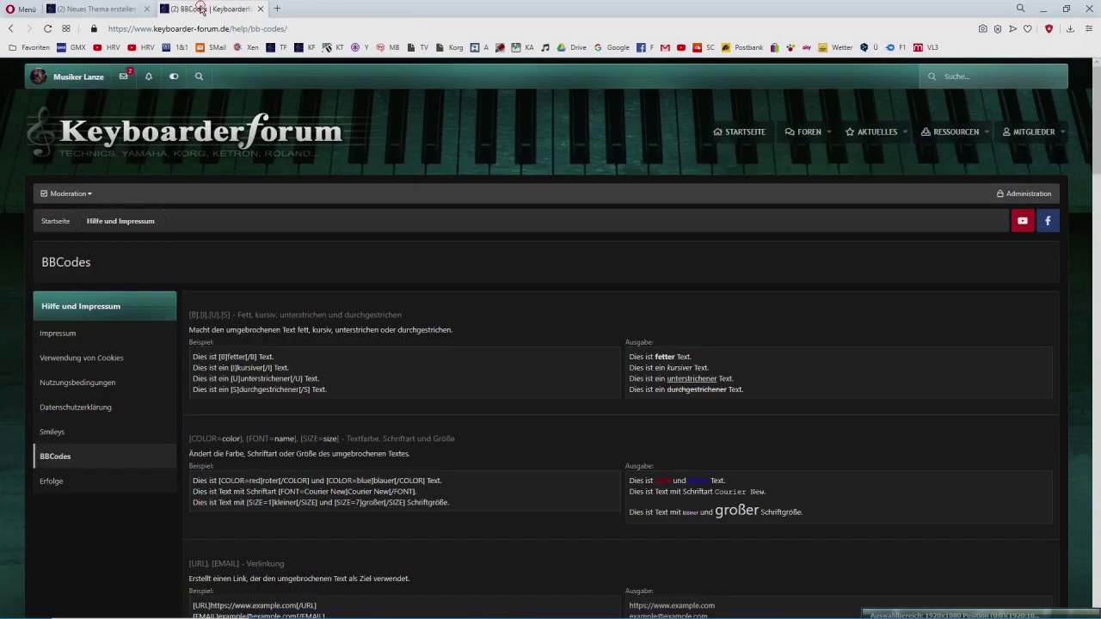
pyautogui.click(340, 47)
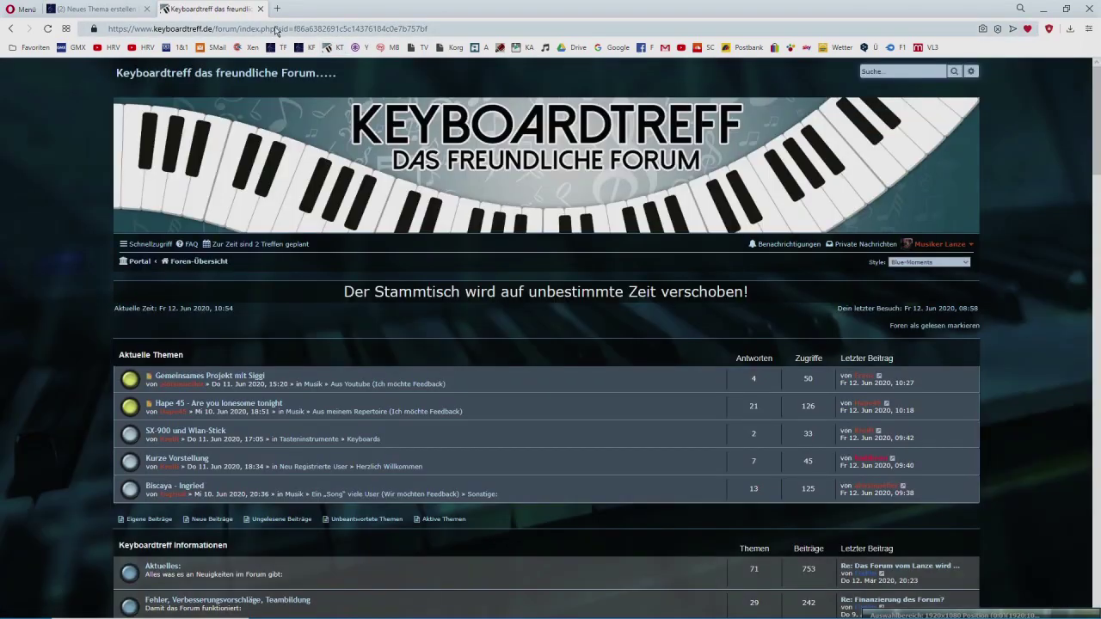
pyautogui.click(275, 31)
pyautogui.rightClick(275, 31)
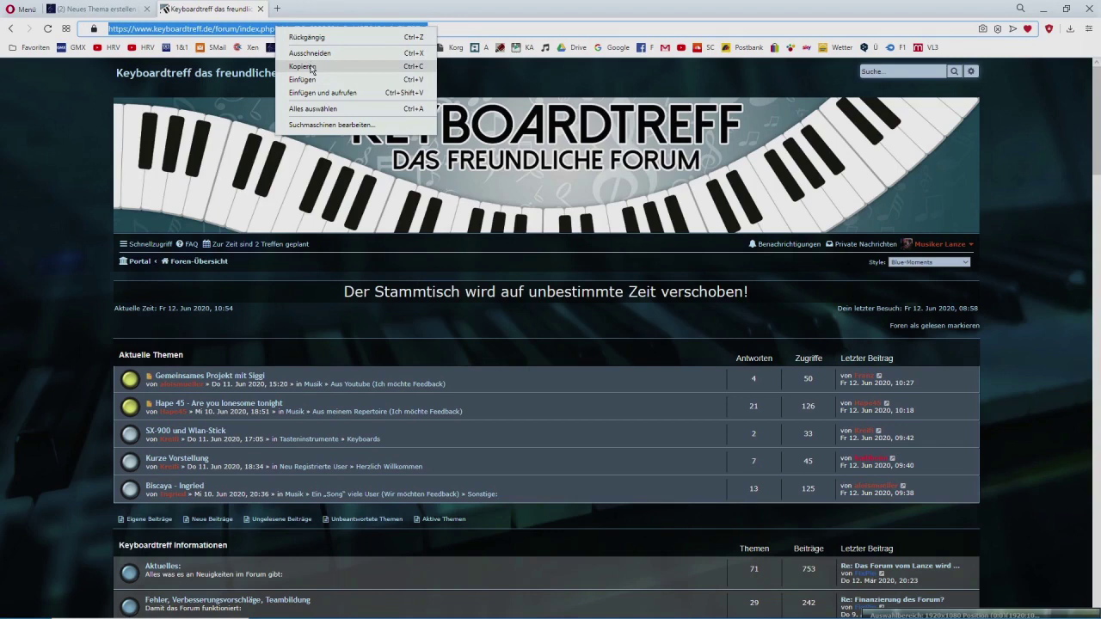
pyautogui.click(312, 69)
# Step: Insert a link to the copied Keyboardtreff address below the video link in the draft, with the display text "HIER"
pyautogui.click(94, 9)
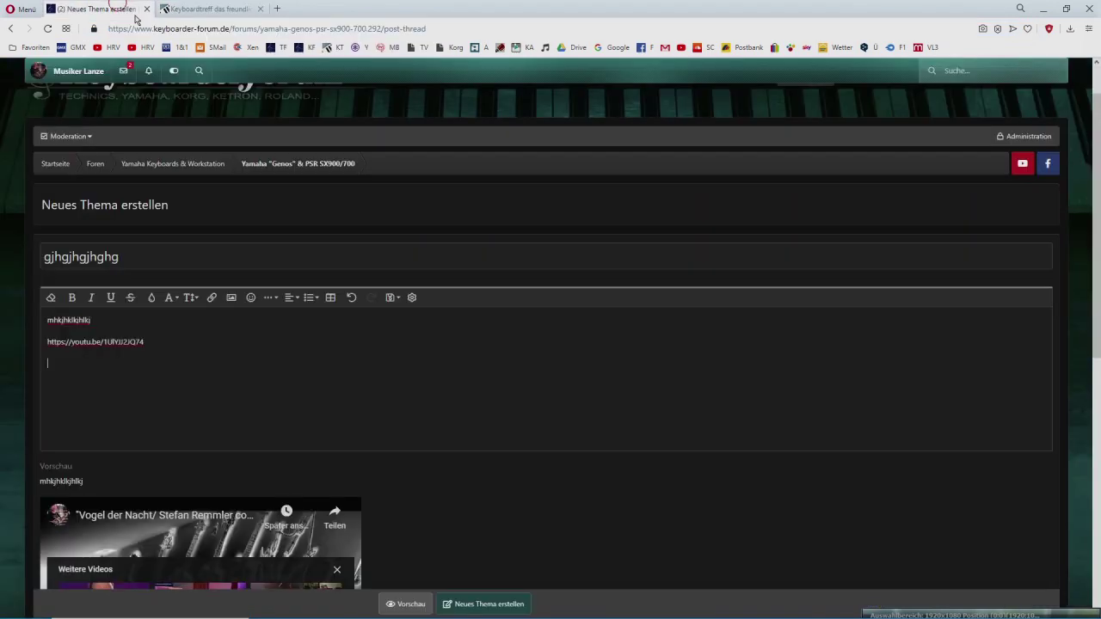
pyautogui.click(211, 298)
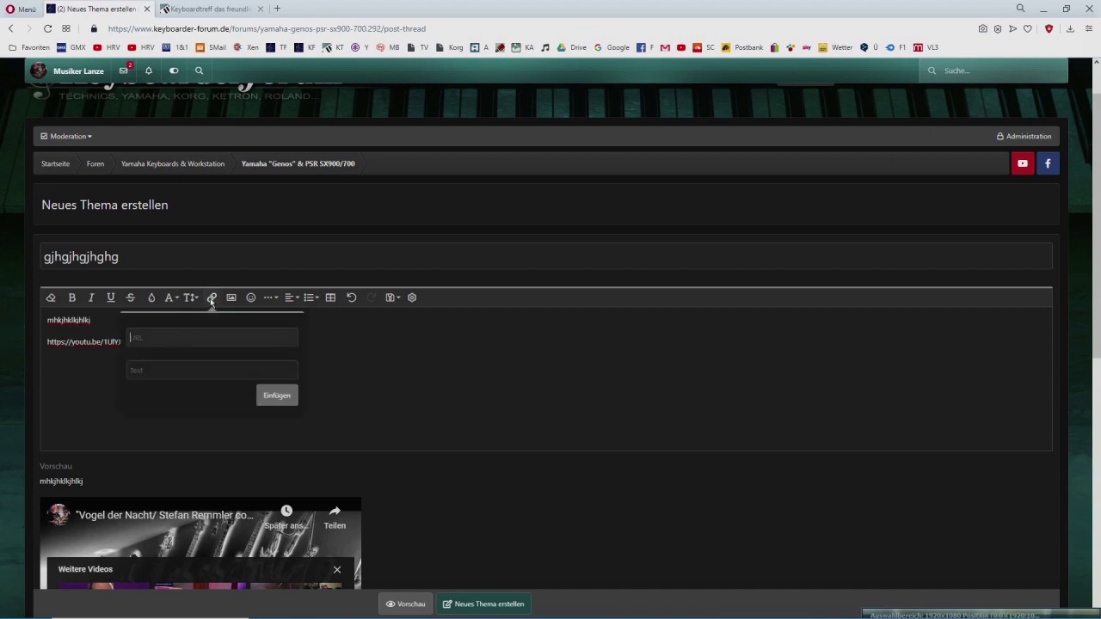
pyautogui.rightClick(139, 341)
pyautogui.click(160, 418)
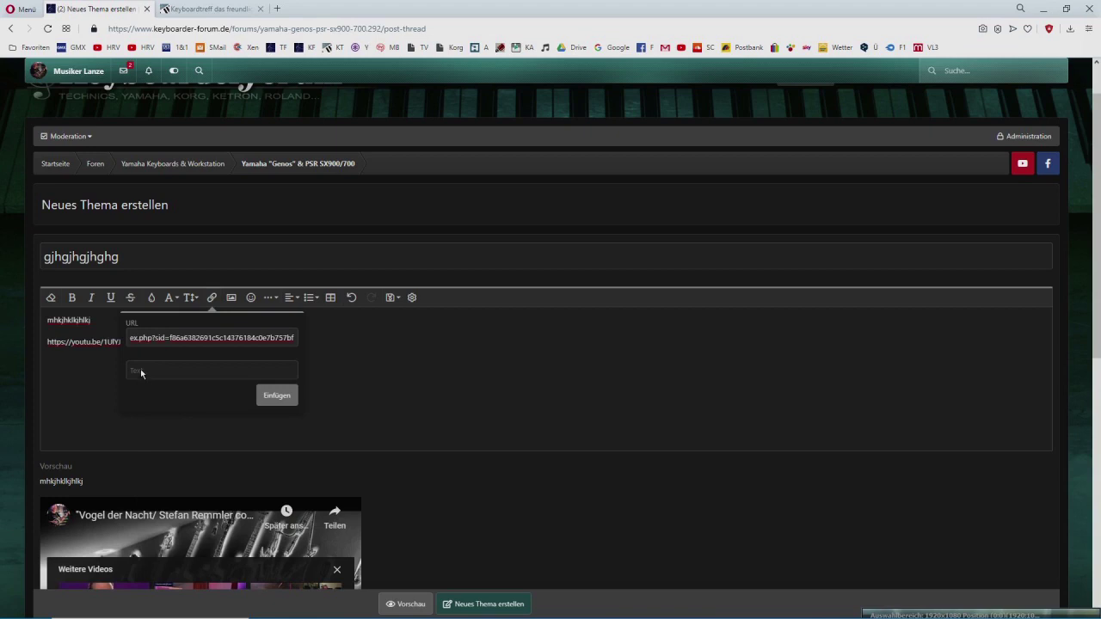
pyautogui.click(141, 373)
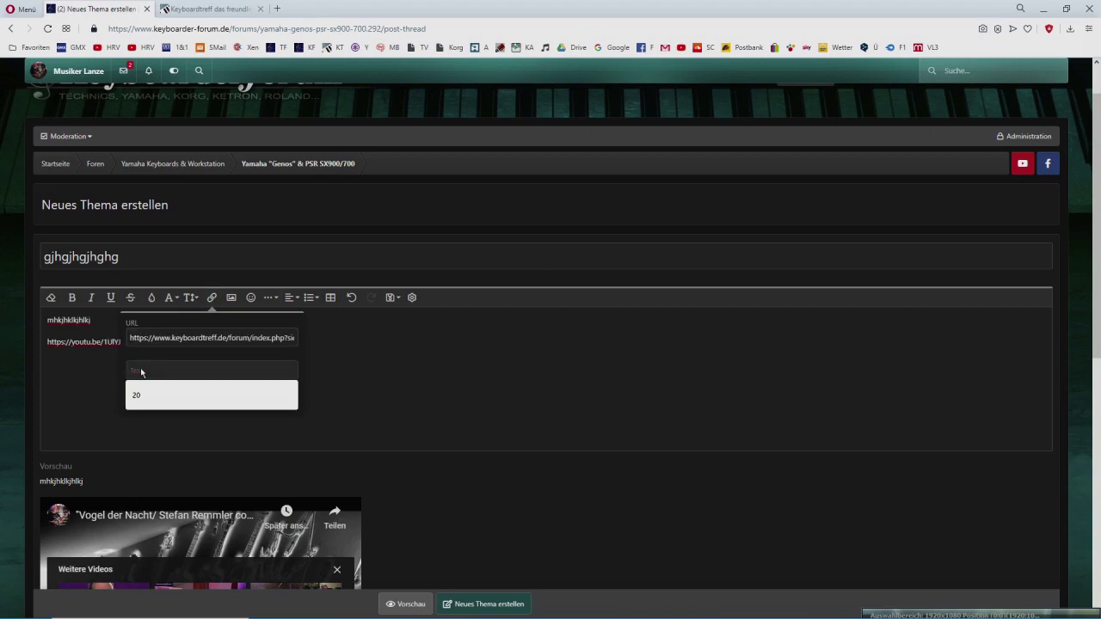
pyautogui.write('HIER')
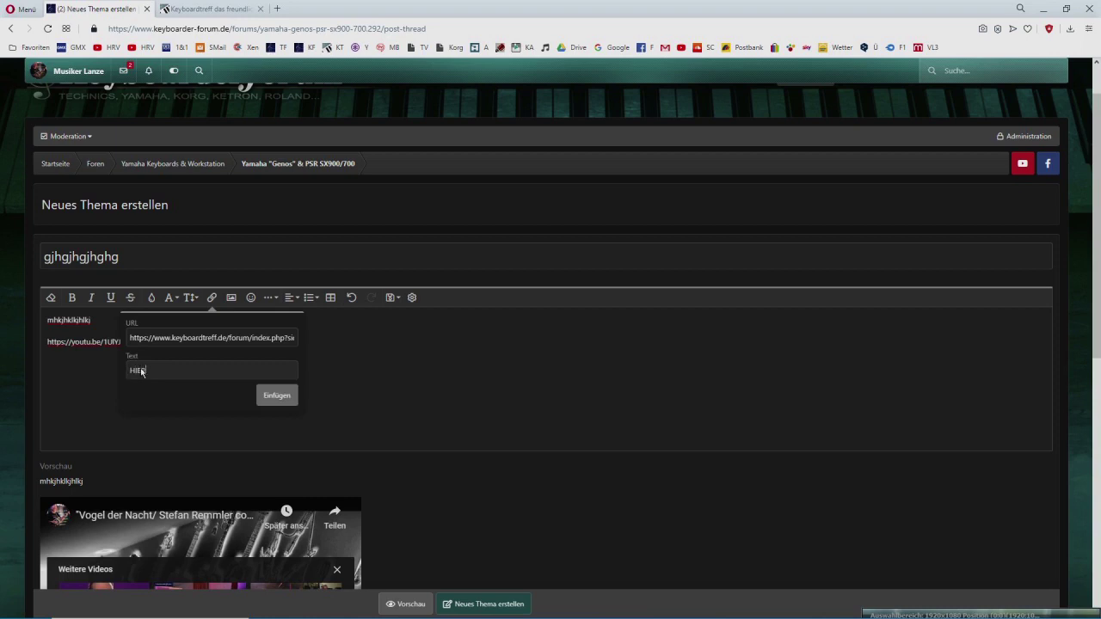
pyautogui.press('Return')
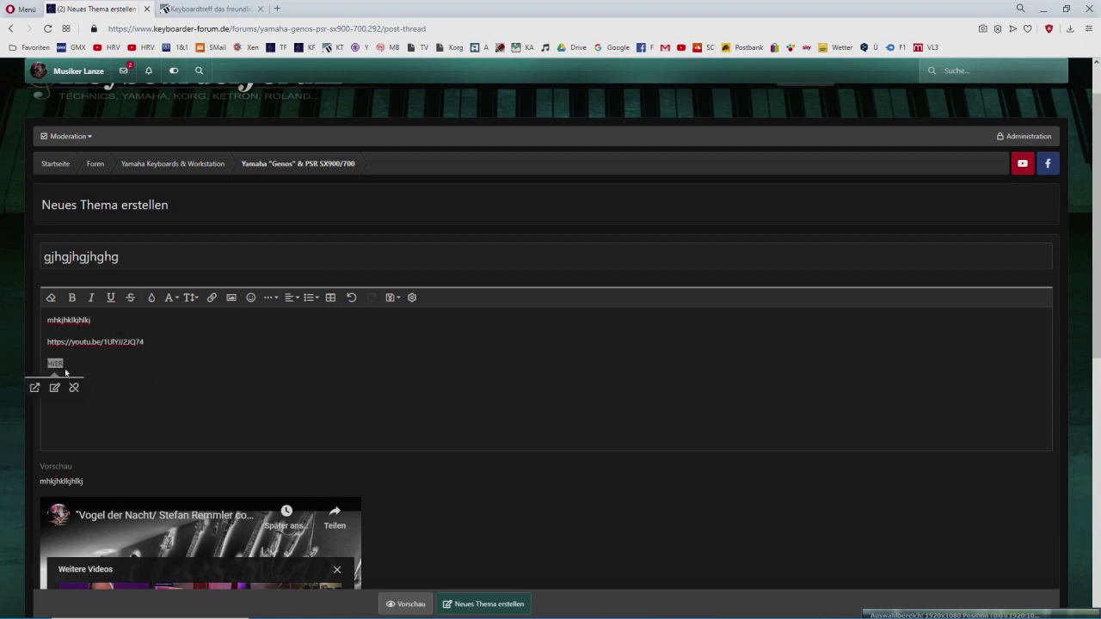
# Step: Format the "HIER" link text as bold with font size 18
pyautogui.click(72, 301)
pyautogui.click(192, 298)
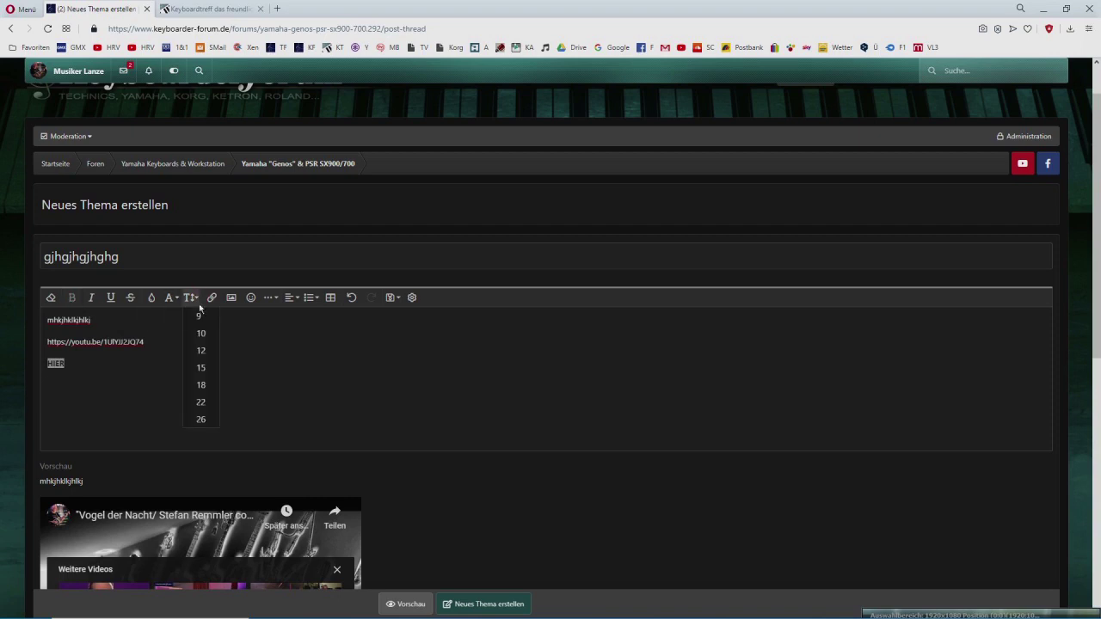
pyautogui.click(201, 384)
pyautogui.click(140, 382)
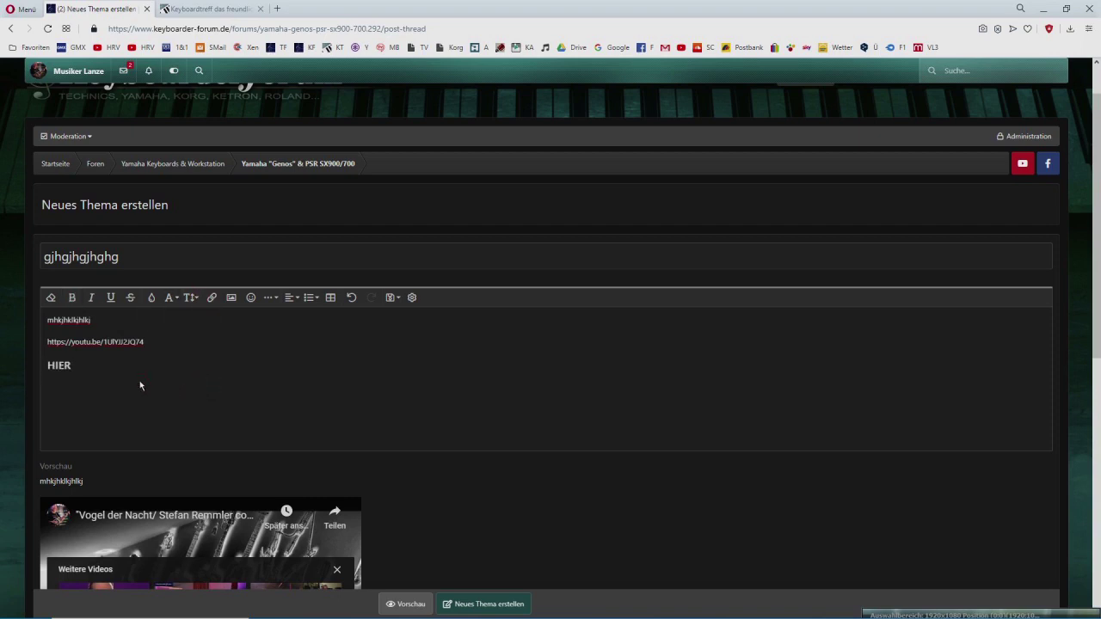
# Step: Refresh the post preview and compare the formatted "HIER" link and embedded video with the draft
pyautogui.scroll(-2, 429, 375)
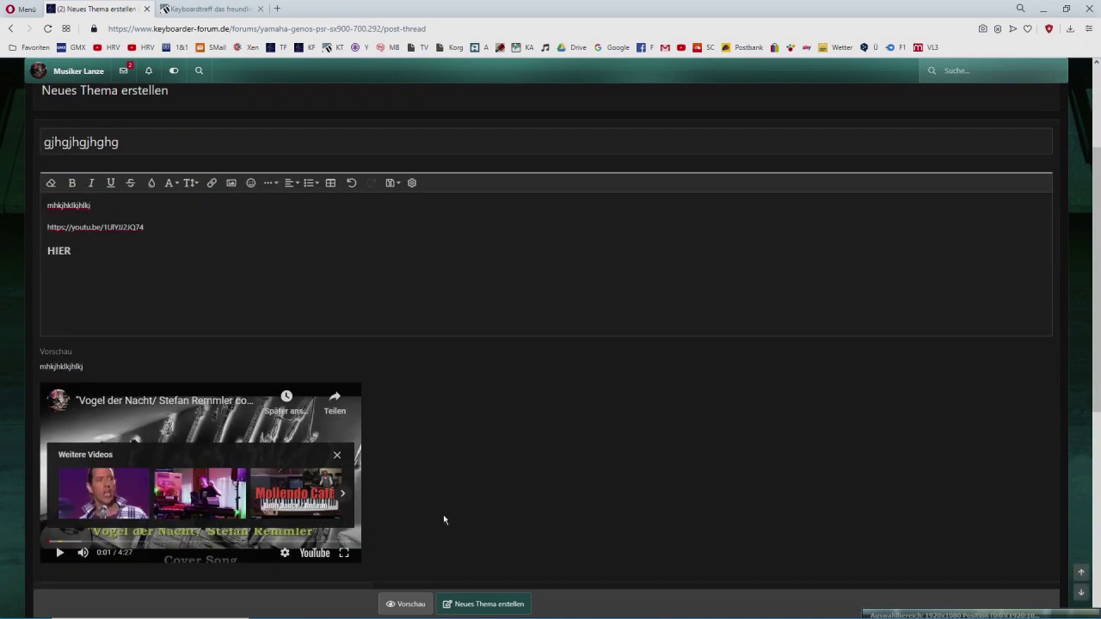
pyautogui.scroll(-3, 506, 401)
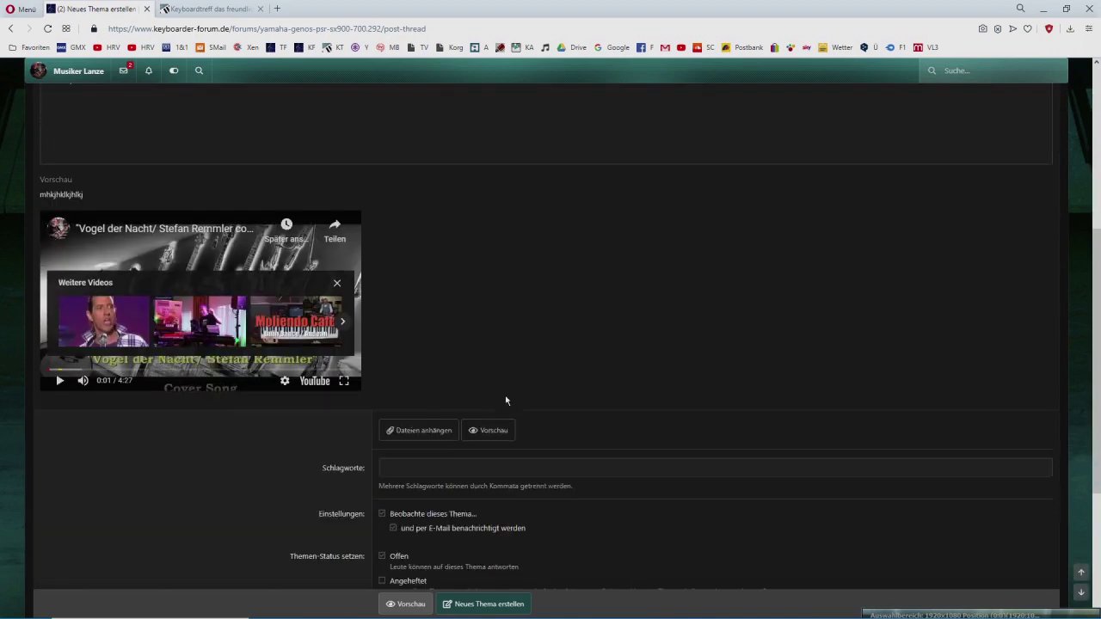
pyautogui.click(409, 604)
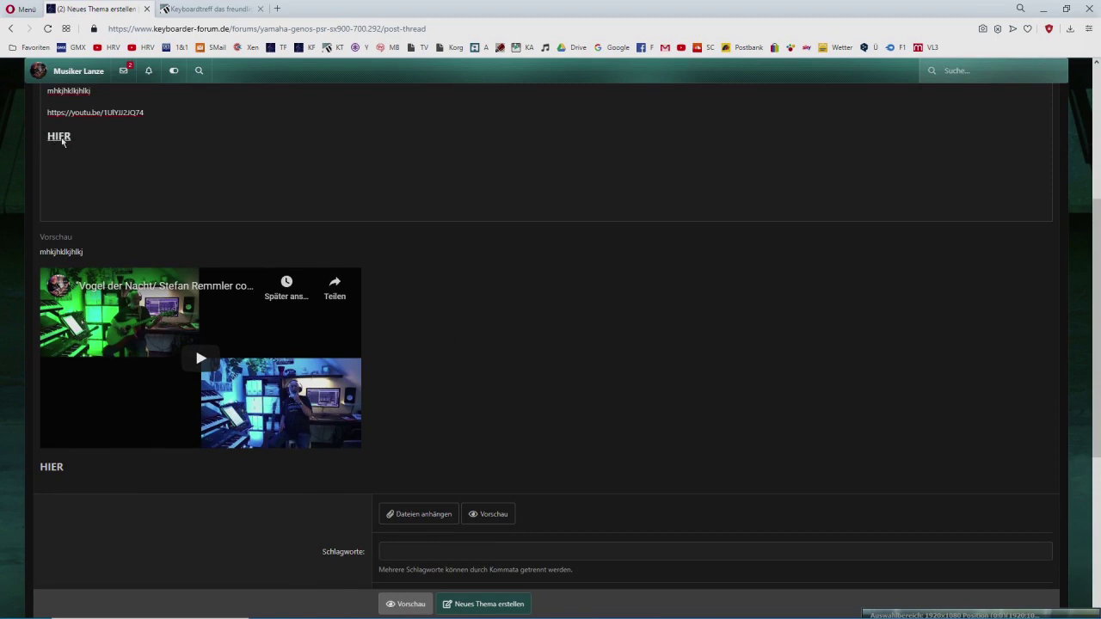
pyautogui.scroll(5, 347, 181)
pyautogui.scroll(-3, 361, 258)
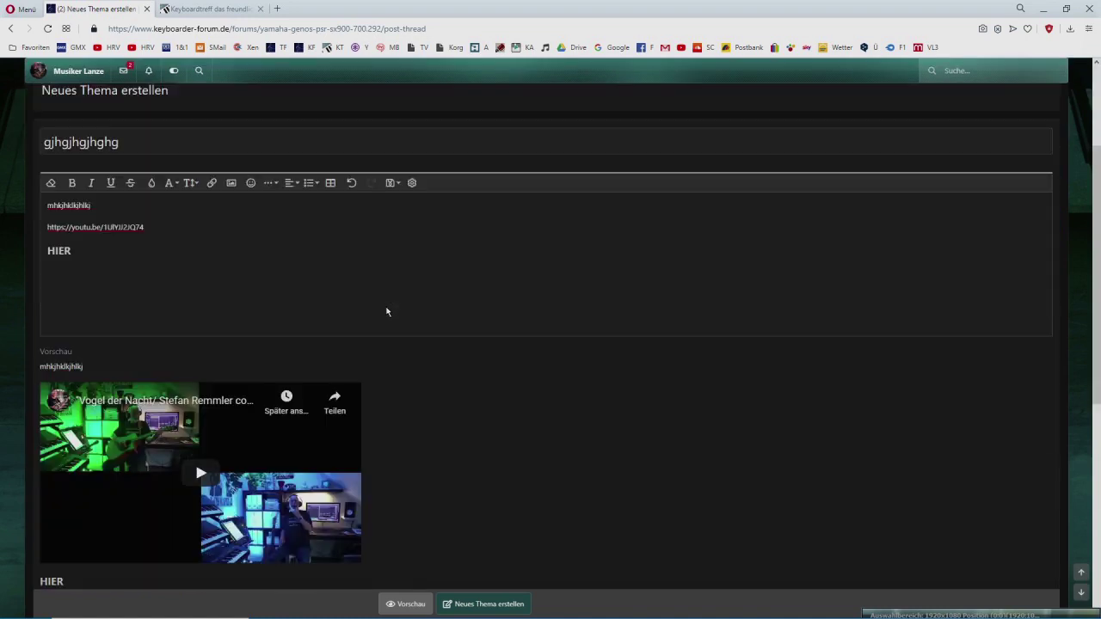
pyautogui.scroll(-2, 386, 311)
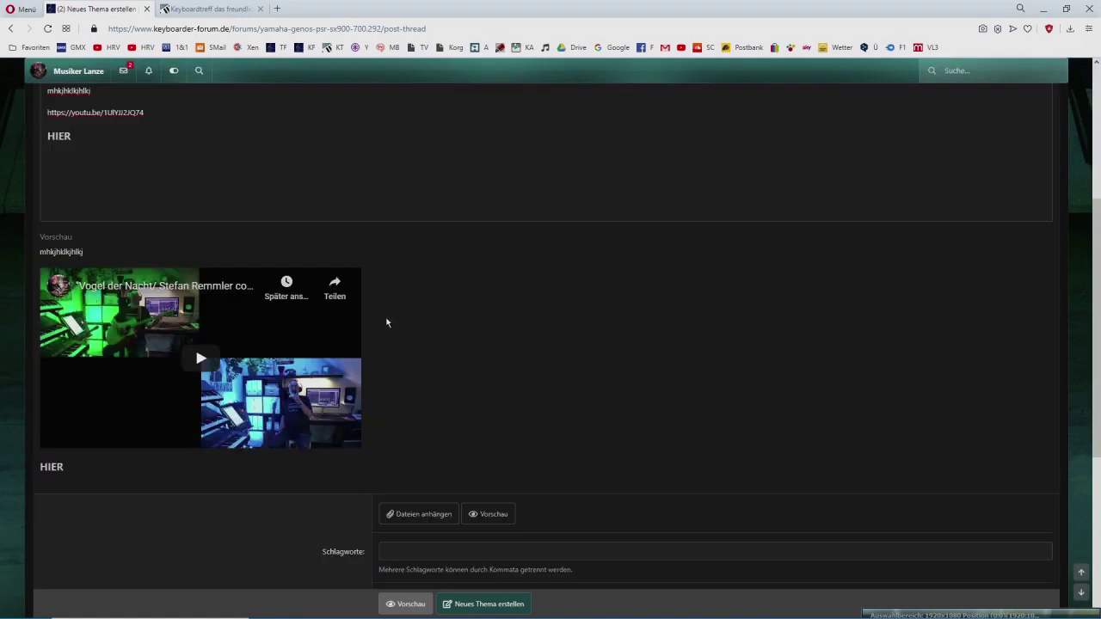
# Step: Review the tag, notification and thread status options beneath the preview, along with the drafted post
pyautogui.scroll(-3, 533, 361)
pyautogui.scroll(-2, 565, 377)
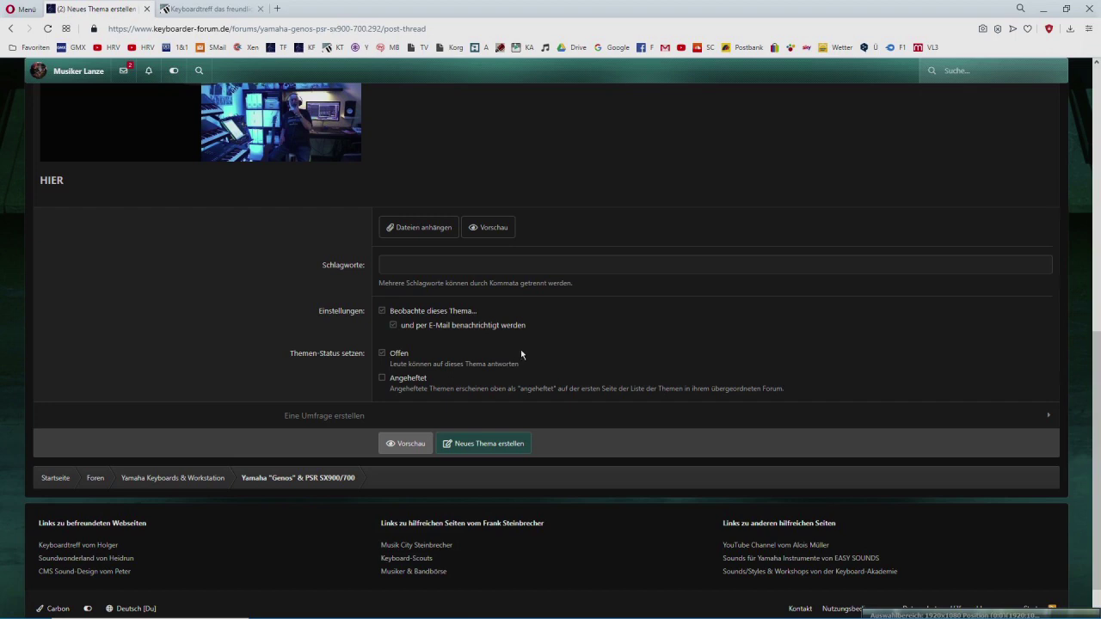
pyautogui.scroll(5, 521, 357)
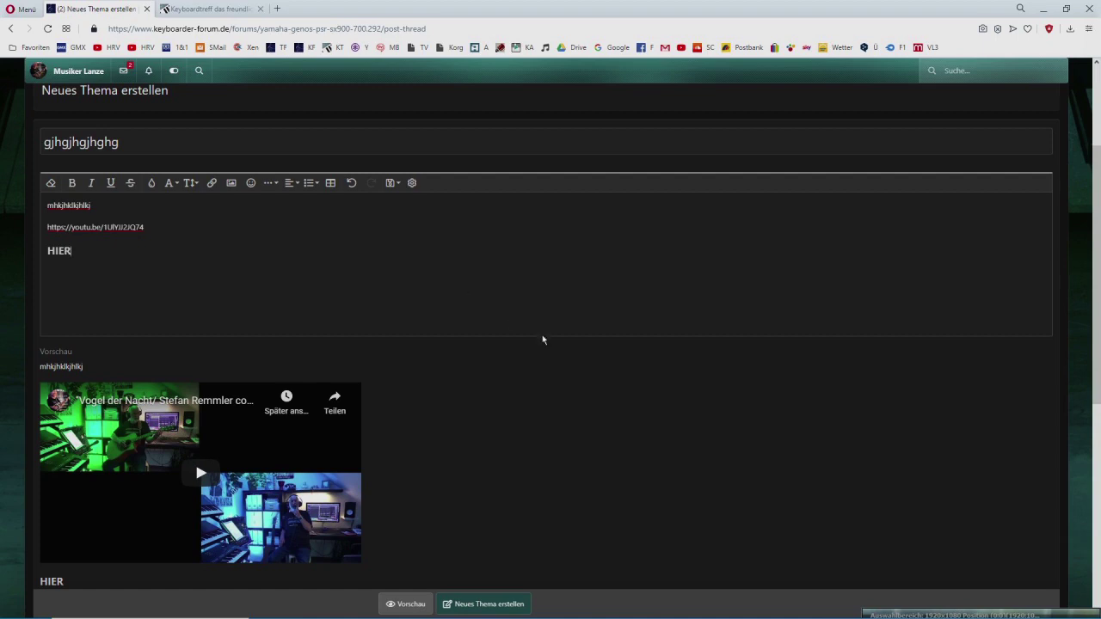
pyautogui.scroll(-3, 541, 340)
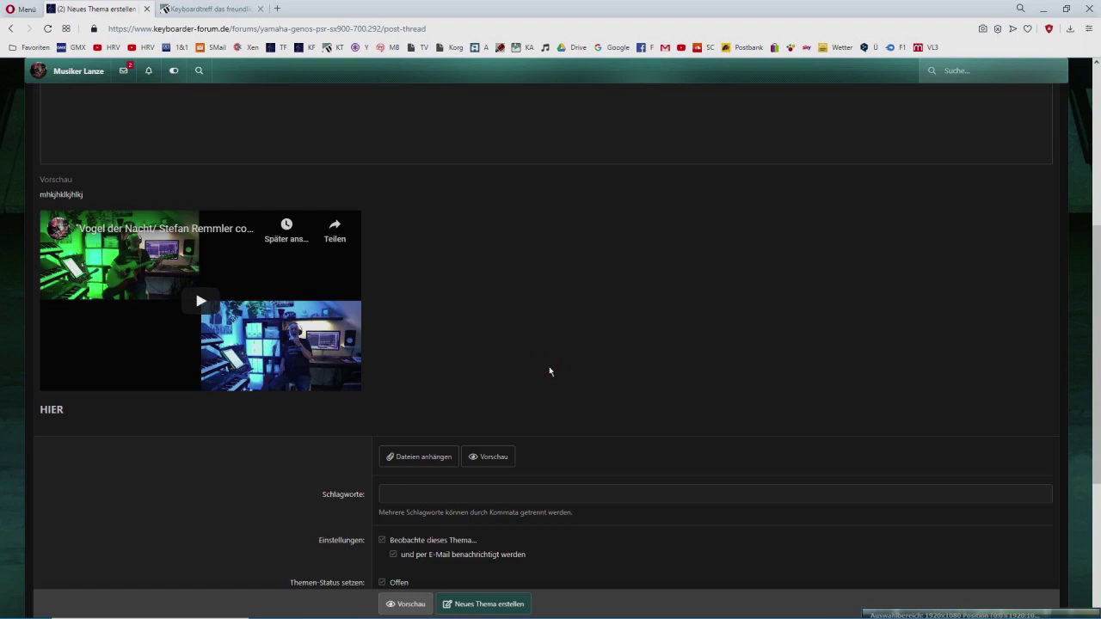
pyautogui.scroll(2, 549, 367)
pyautogui.scroll(2, 549, 366)
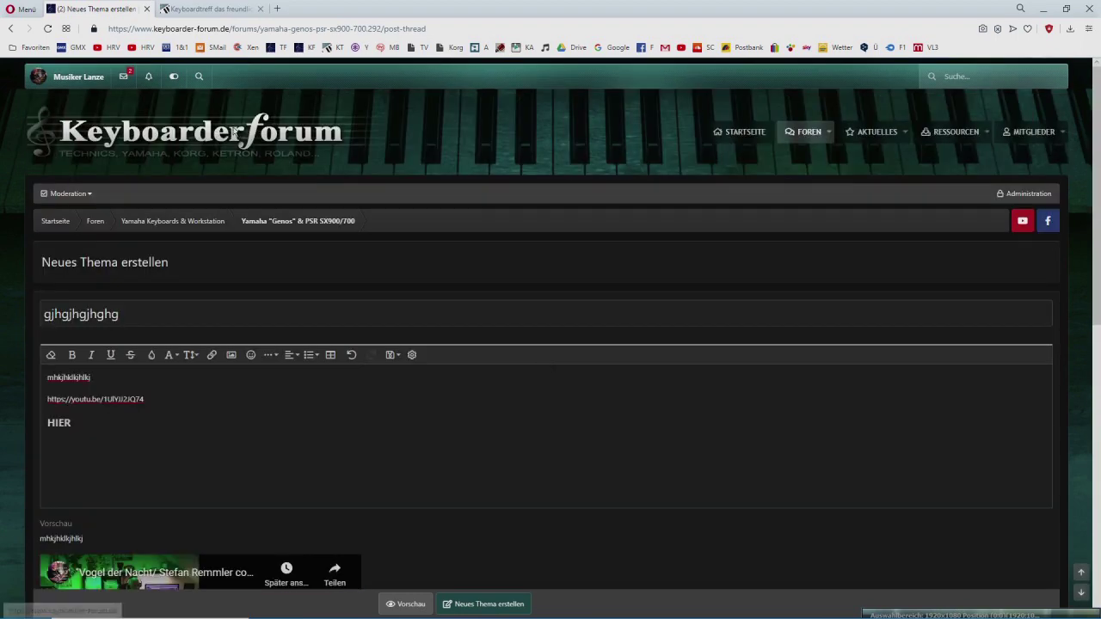
# Step: Leave the draft and open the thread "Genos, multi-recording mit gekauften Styles" in the Yamaha "Genos" & PSR SX900/700 forum
pyautogui.click(206, 129)
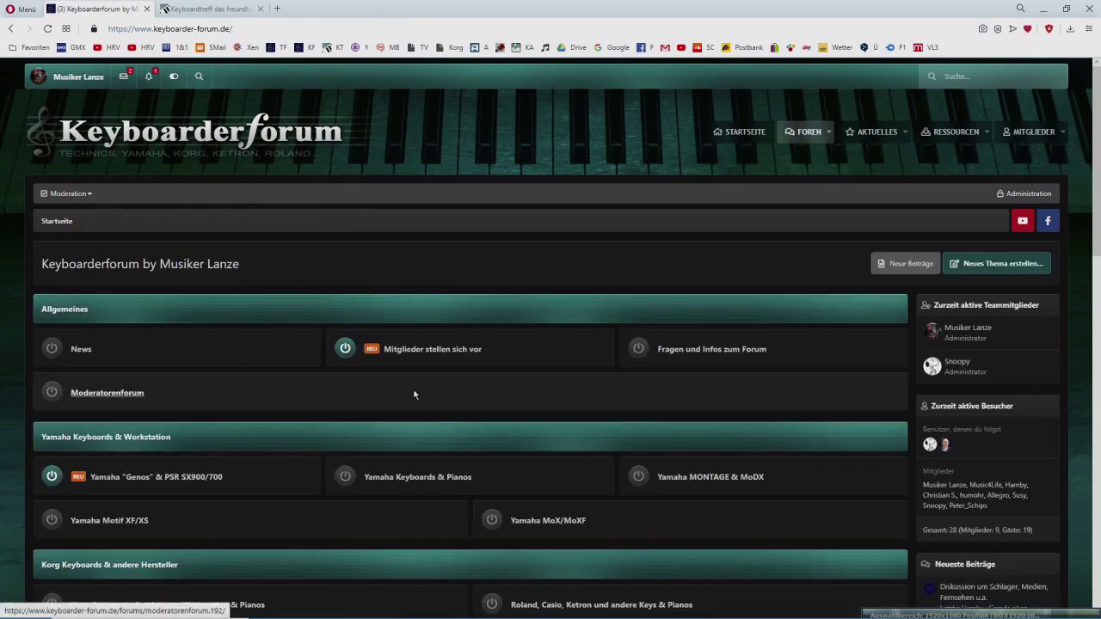
pyautogui.scroll(-3, 413, 393)
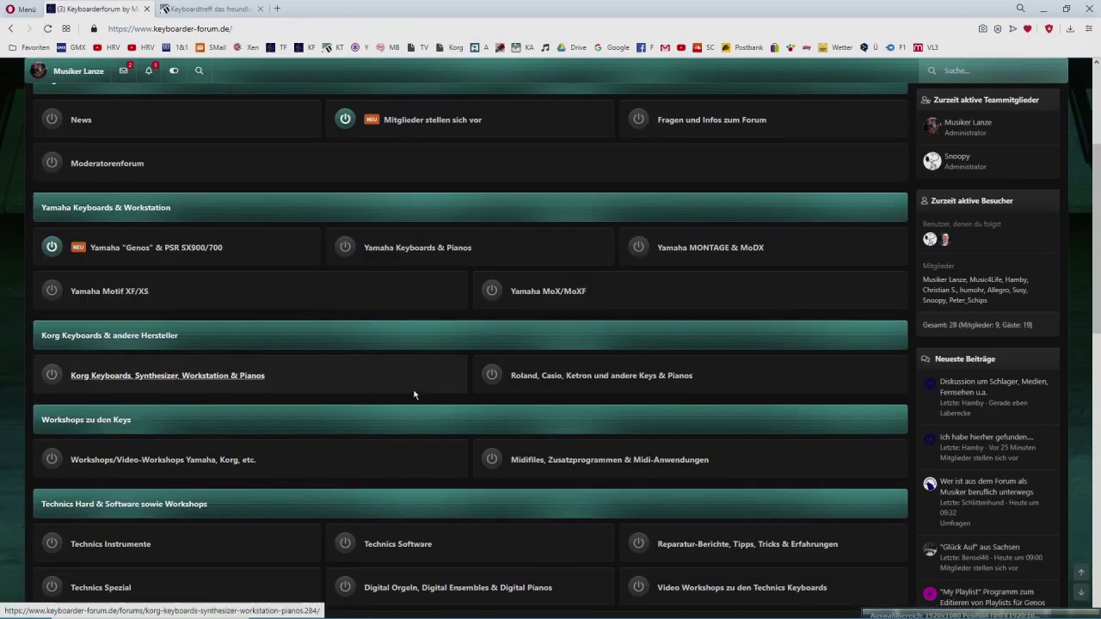
pyautogui.click(207, 248)
pyautogui.scroll(-3, 422, 423)
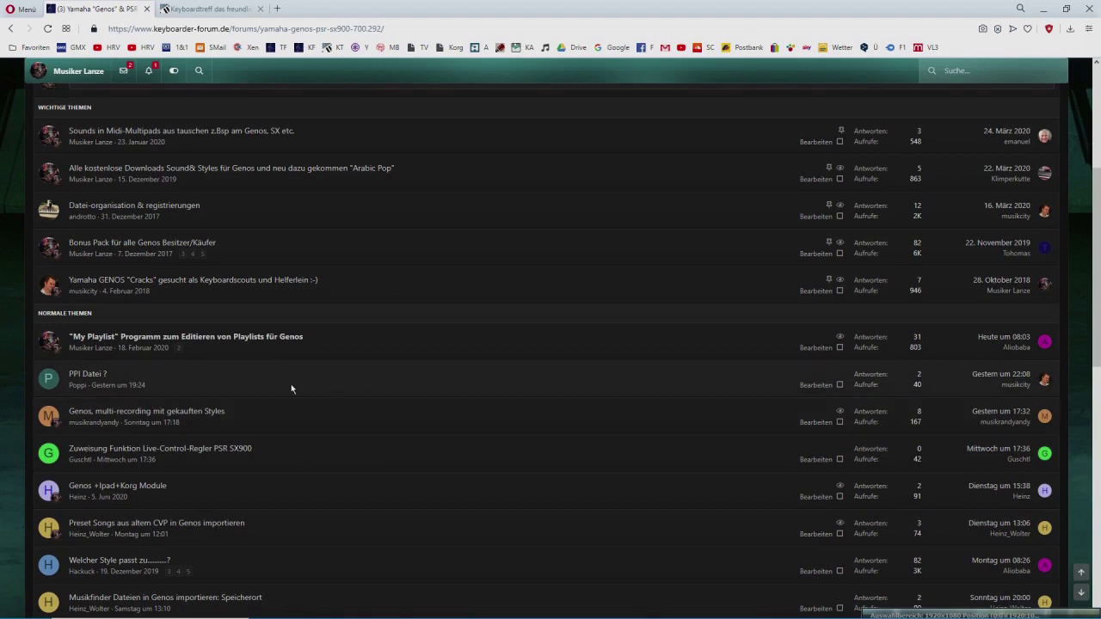
pyautogui.click(207, 412)
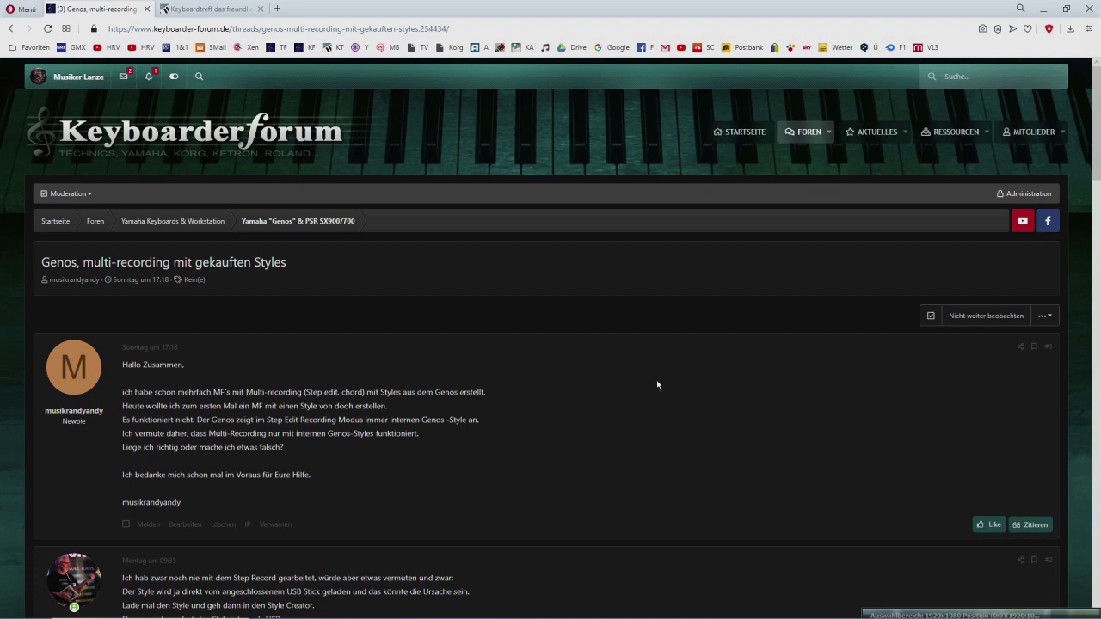
# Step: Look through the thread's posts and their quote options down to the reply editor, and place the cursor in the reply field
pyautogui.scroll(-1, 657, 384)
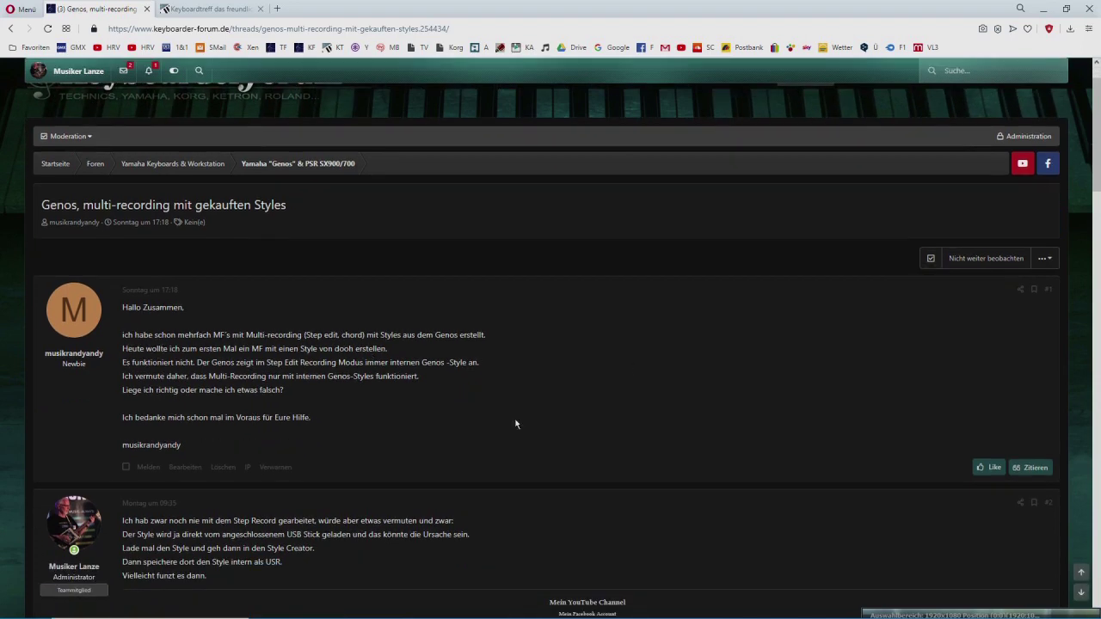
pyautogui.moveTo(981, 469)
pyautogui.scroll(-3, 553, 421)
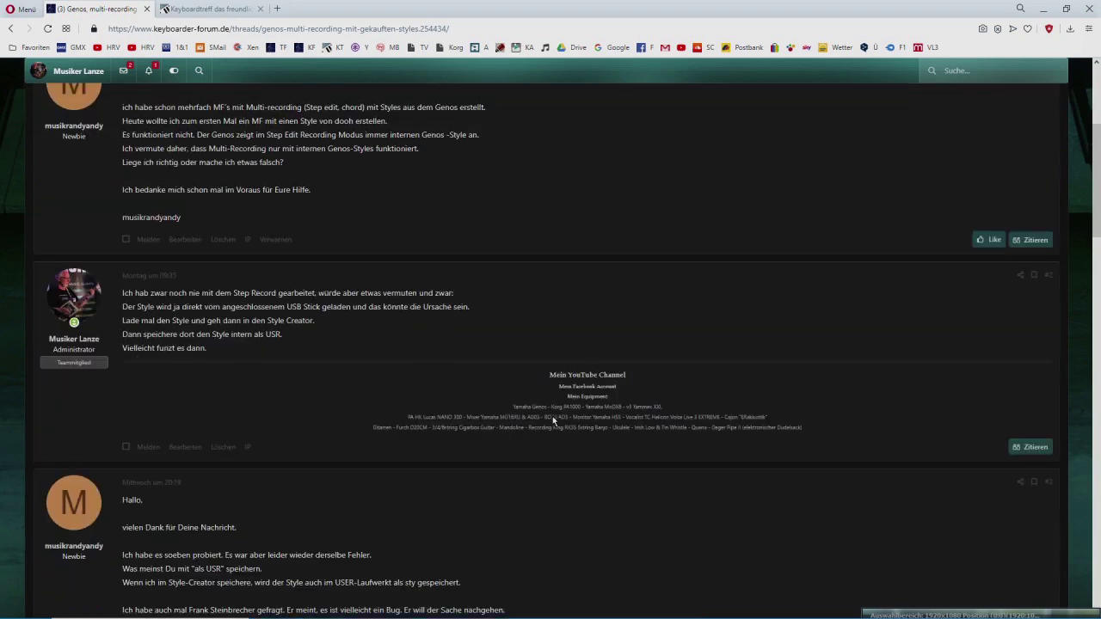
pyautogui.scroll(4, 552, 416)
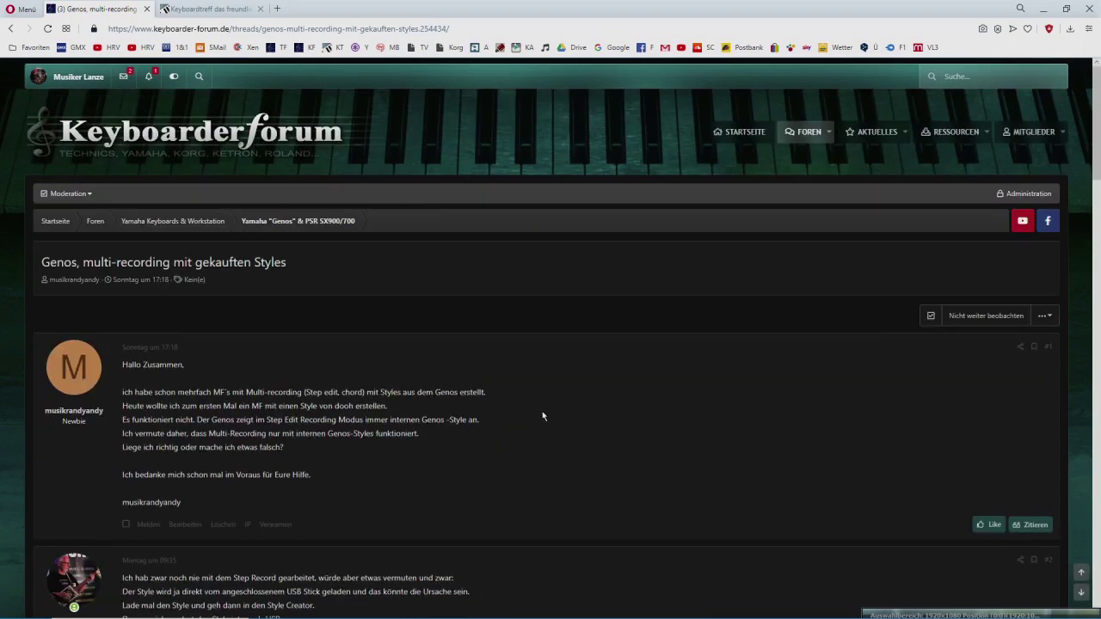
pyautogui.scroll(-20, 687, 419)
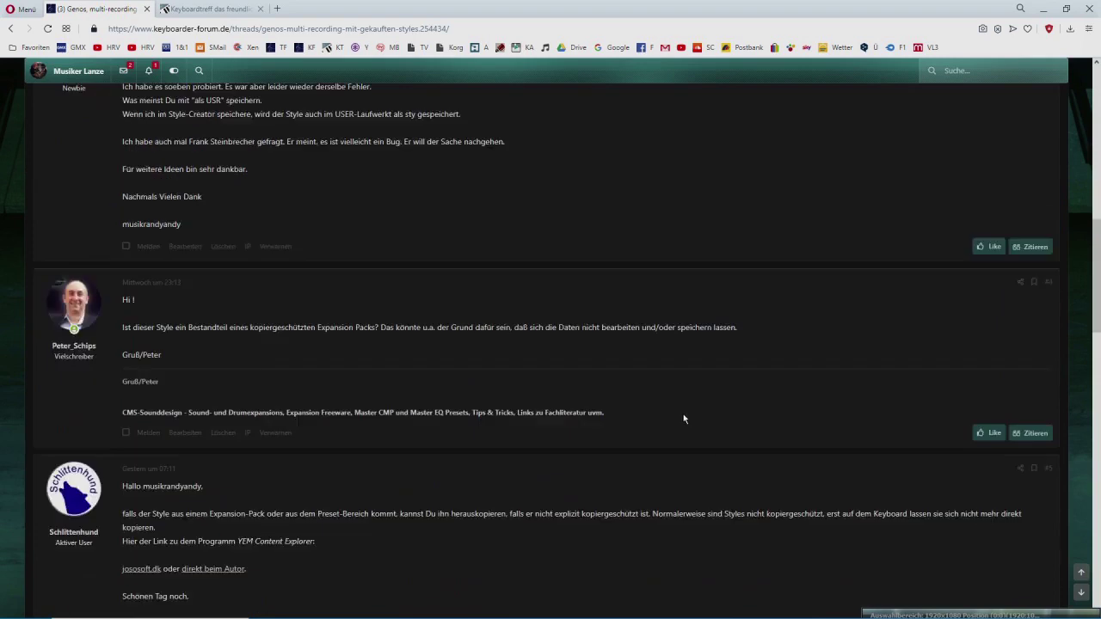
pyautogui.scroll(-6, 682, 419)
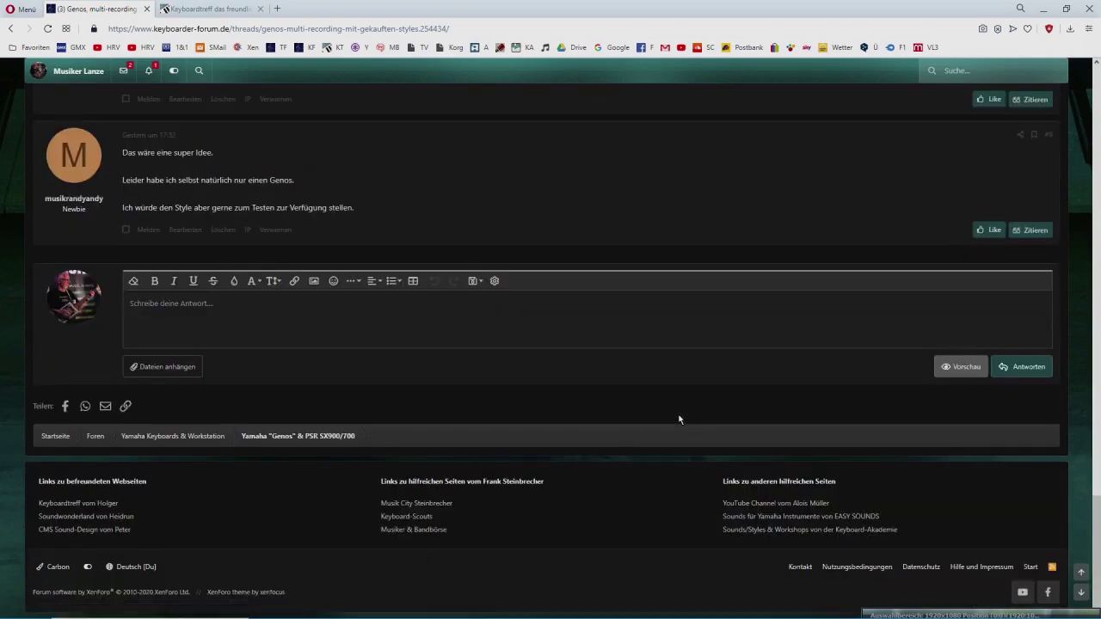
pyautogui.scroll(3, 679, 420)
pyautogui.scroll(-3, 680, 419)
pyautogui.click(169, 311)
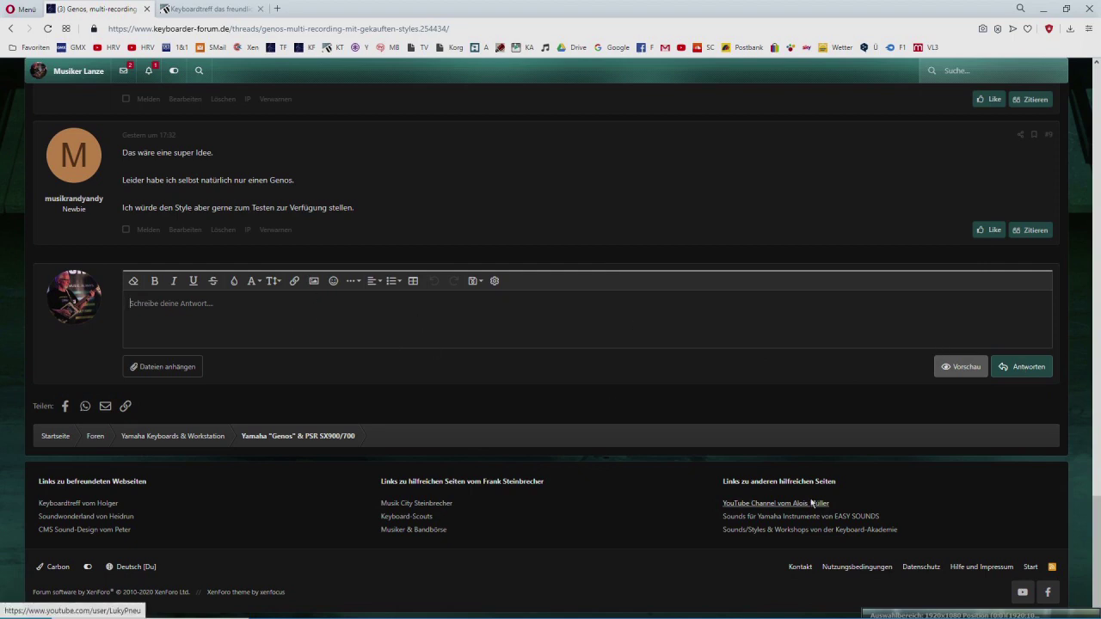
# Step: Return to the thread's first post and quote it in full in the reply
pyautogui.scroll(20, 808, 492)
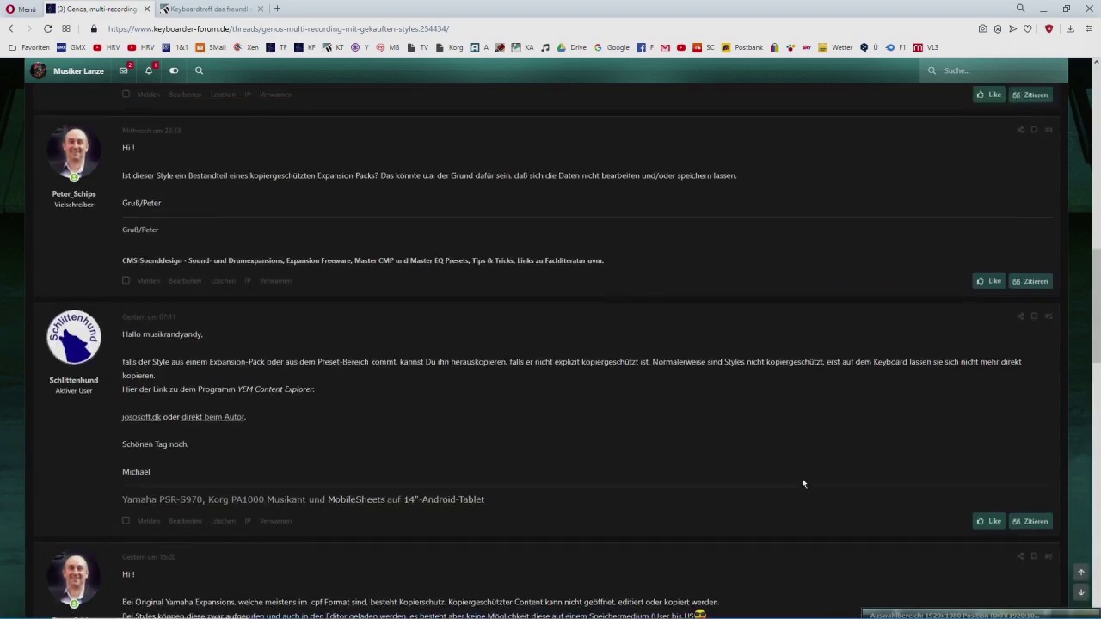
pyautogui.scroll(3, 801, 483)
pyautogui.scroll(-15, 798, 475)
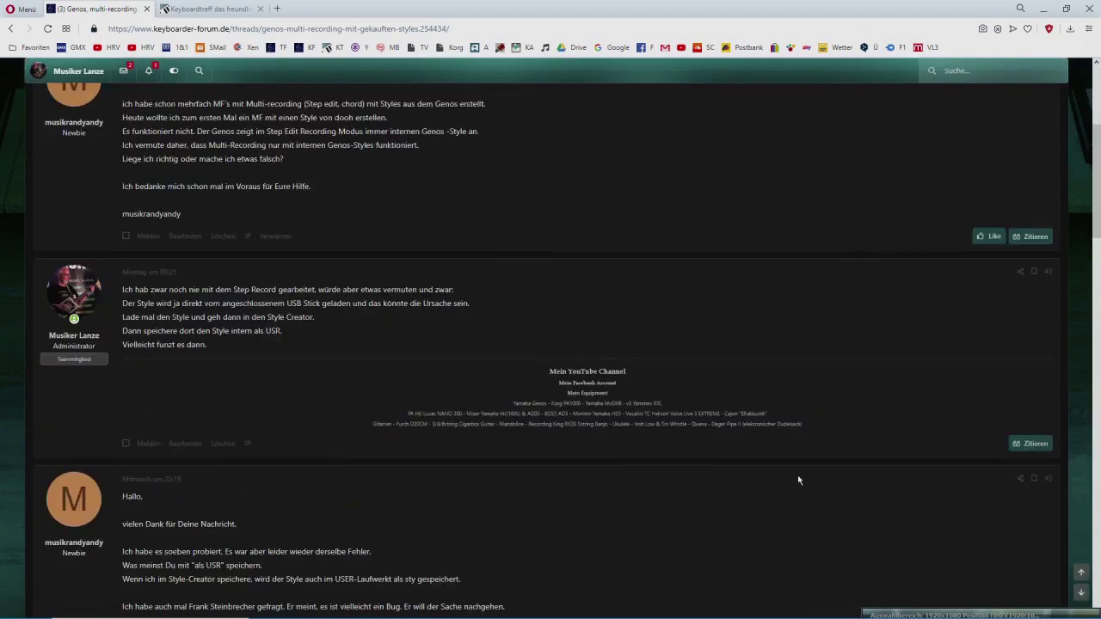
pyautogui.scroll(15, 801, 471)
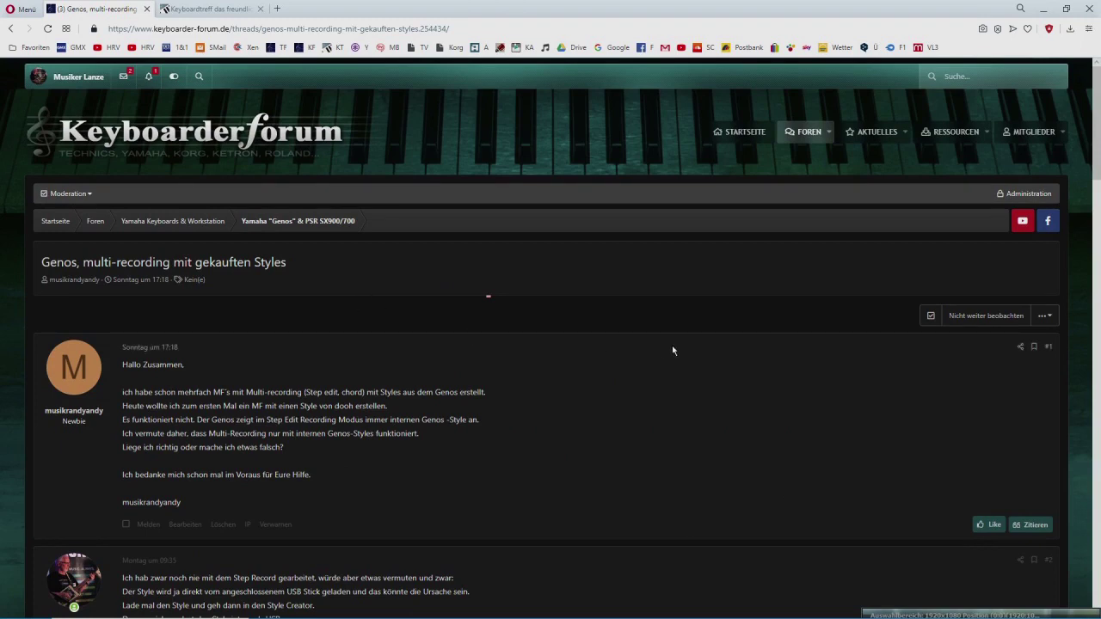
pyautogui.scroll(-1, 673, 350)
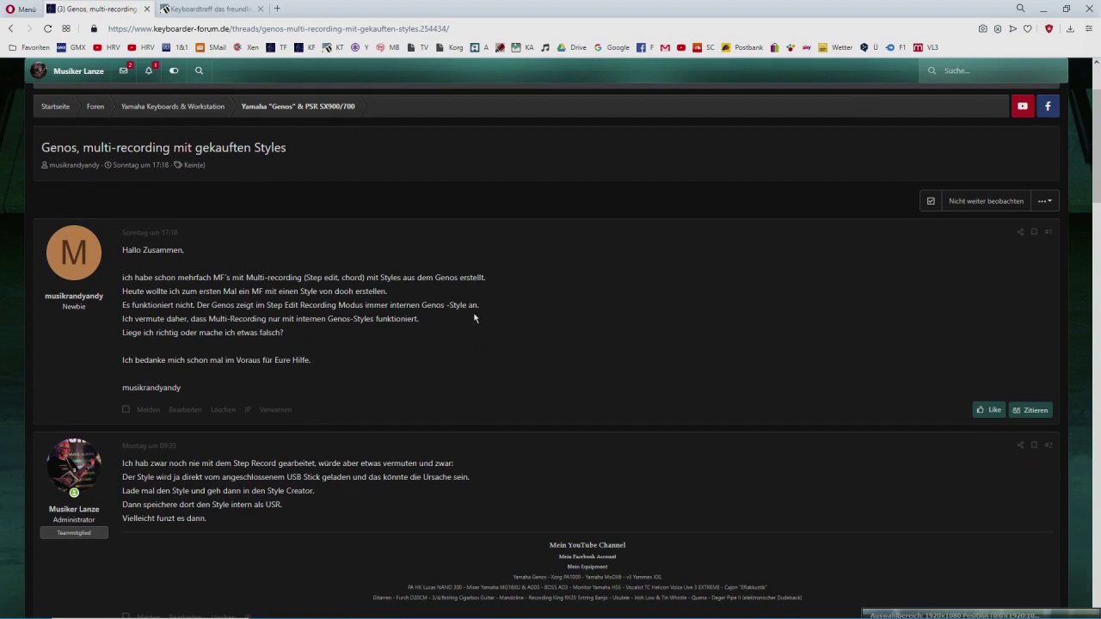
pyautogui.click(1034, 411)
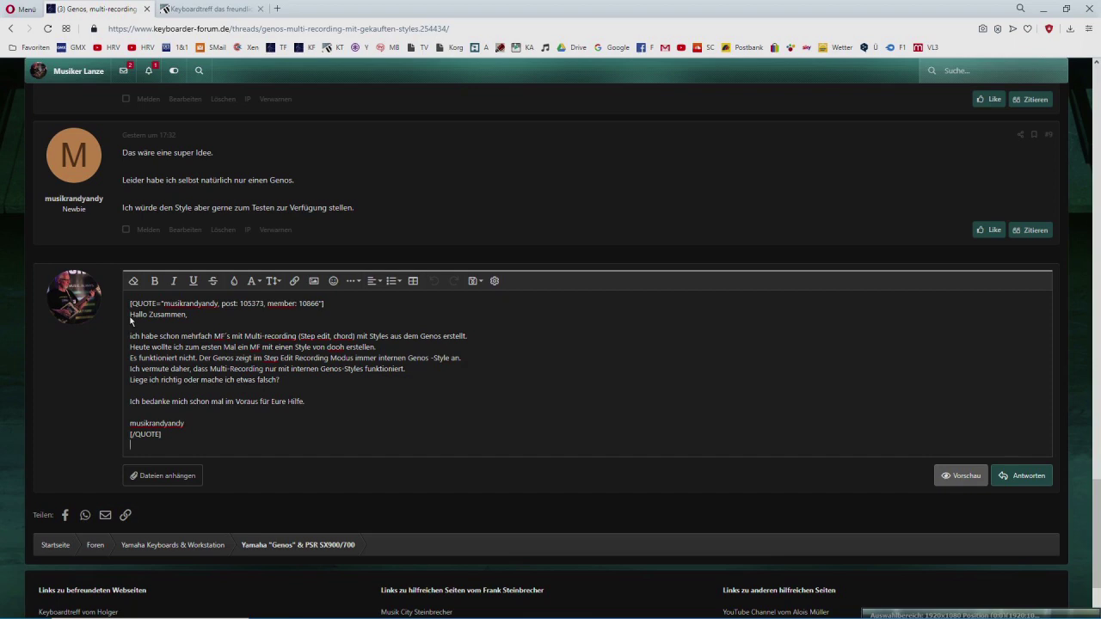
# Step: Trim the quote to the line "Heute wollte ich zum ersten Mal ein MF mit einen Style von dooh erstellen." and add placeholder text below it
pyautogui.moveTo(131, 320); pyautogui.dragTo(435, 339)
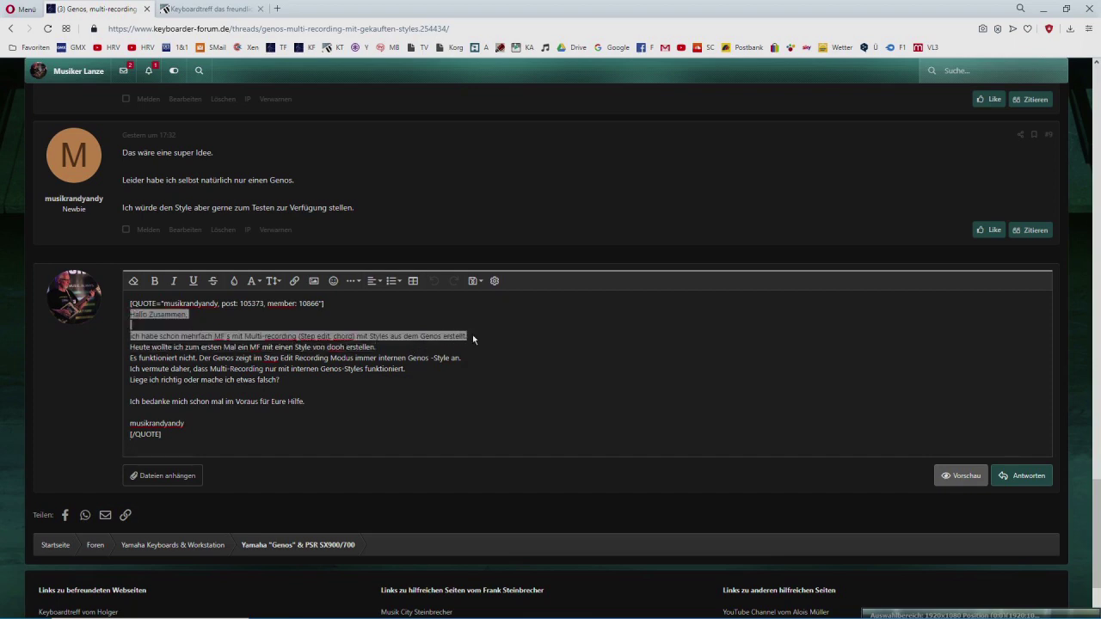
pyautogui.press('BackSpace')
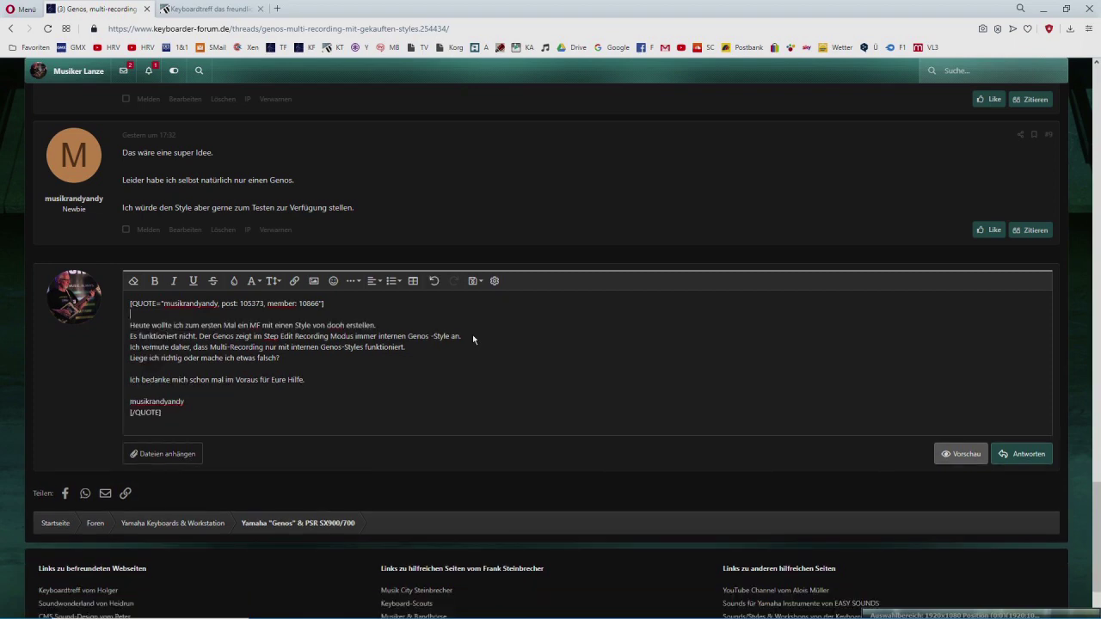
pyautogui.moveTo(130, 336); pyautogui.dragTo(305, 403)
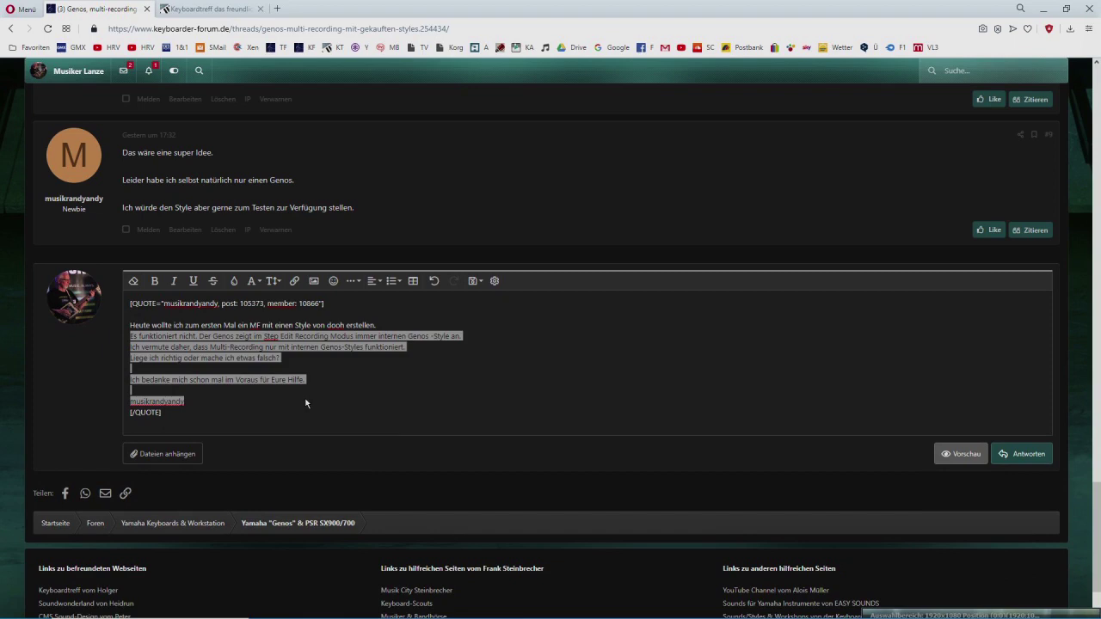
pyautogui.press('BackSpace')
pyautogui.press('BackSpace')
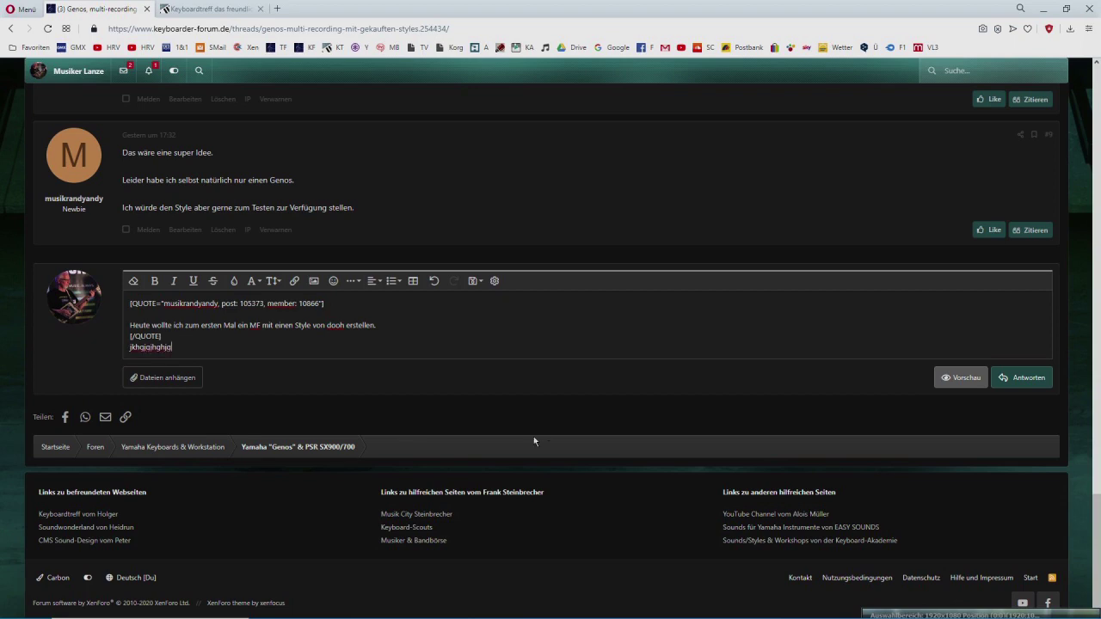
# Step: Reopen the thread and quote only the third post's sentence starting "Wenn ich im Style-Creator speichere" in the reply
pyautogui.hotkey('alt', 'Left')
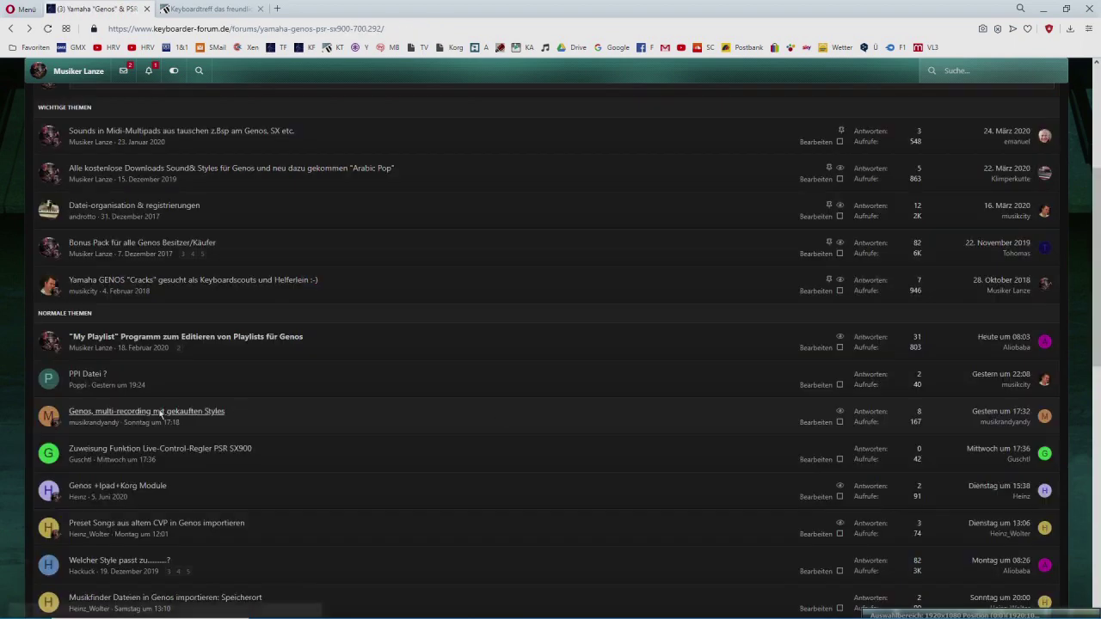
pyautogui.click(187, 413)
pyautogui.scroll(-6, 707, 350)
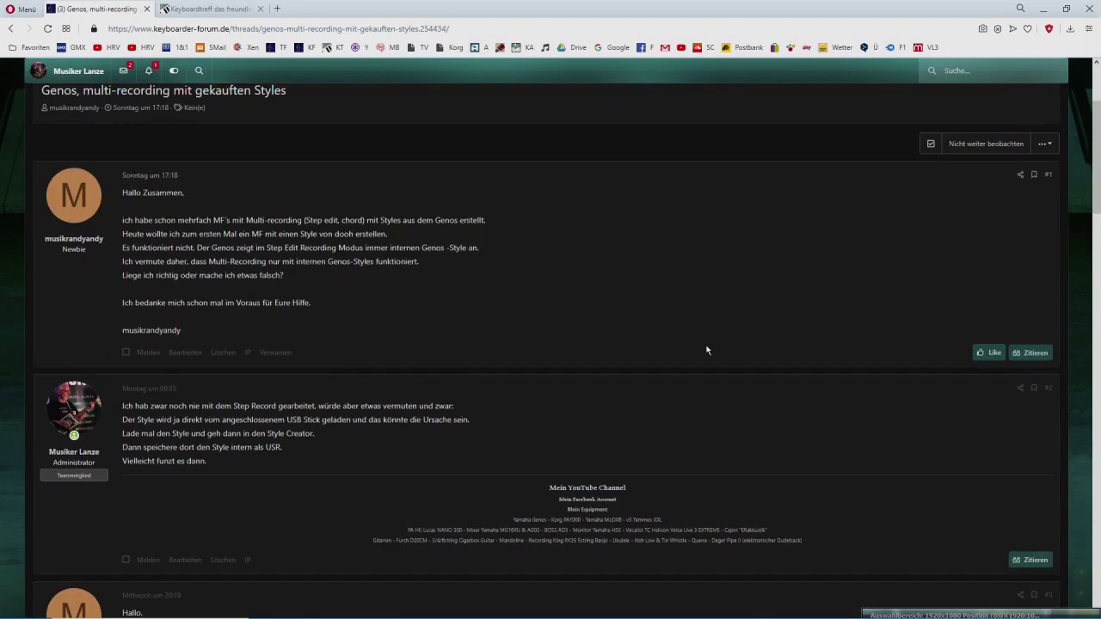
pyautogui.scroll(-2, 707, 350)
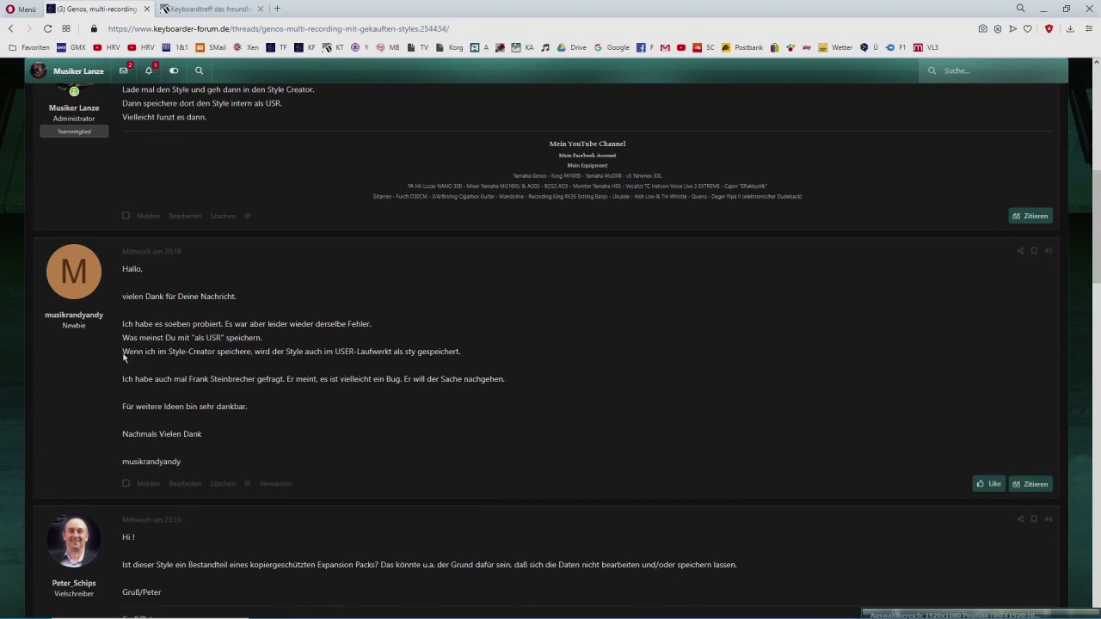
pyautogui.moveTo(123, 355); pyautogui.dragTo(494, 358)
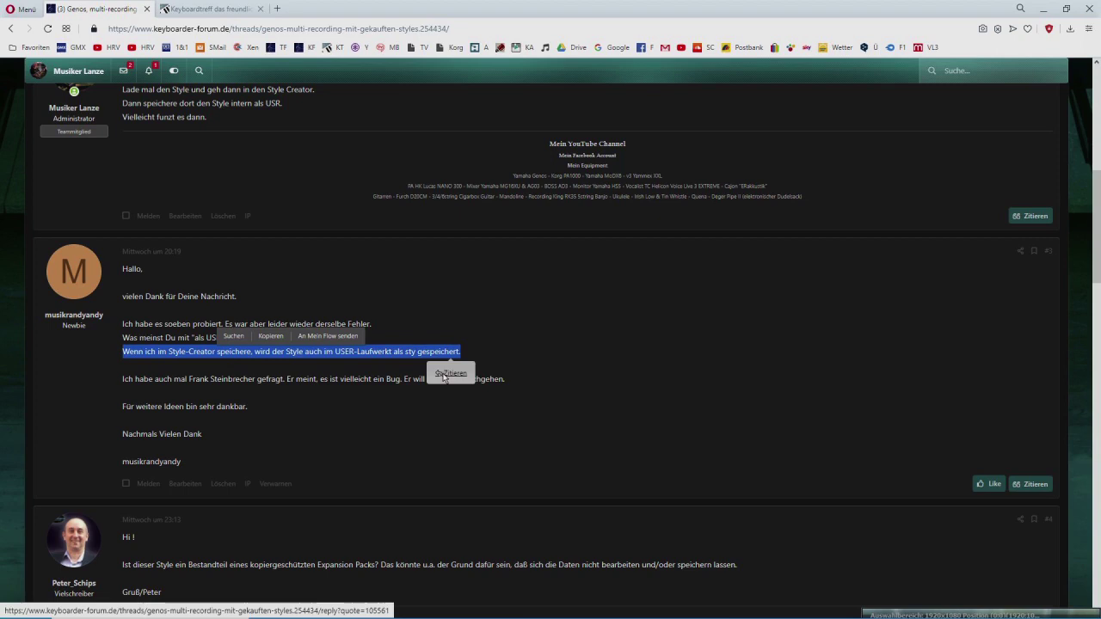
pyautogui.click(444, 376)
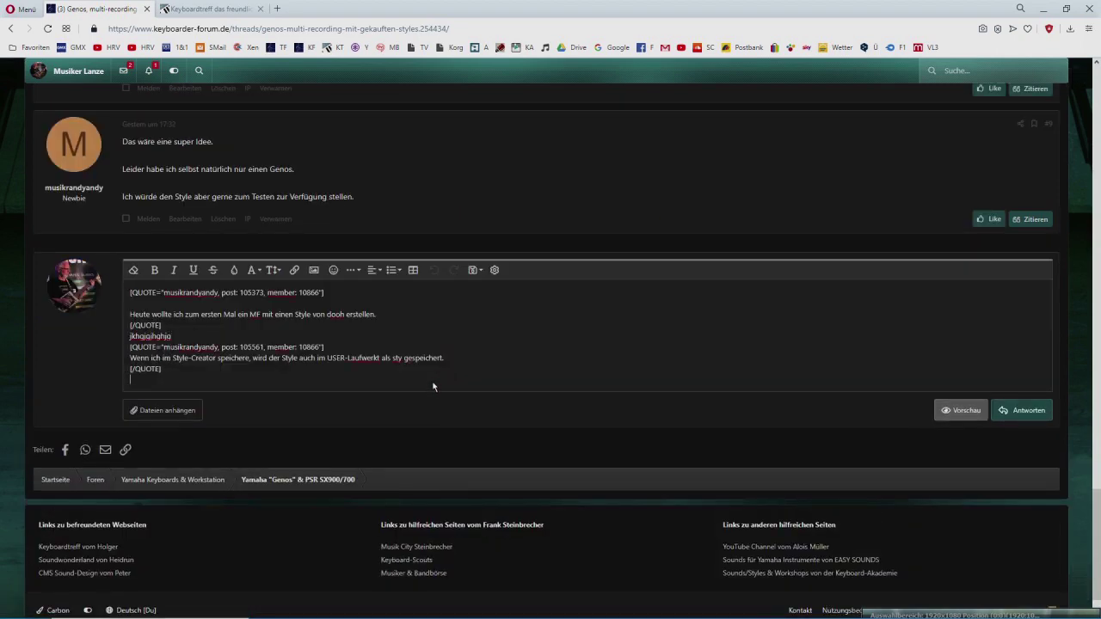
# Step: Remove the first post's quote and its placeholder text from the reply, and enter "jhgjhgjhgjhjhg" below the remaining quote
pyautogui.moveTo(175, 376); pyautogui.dragTo(127, 290)
pyautogui.press('BackSpace')
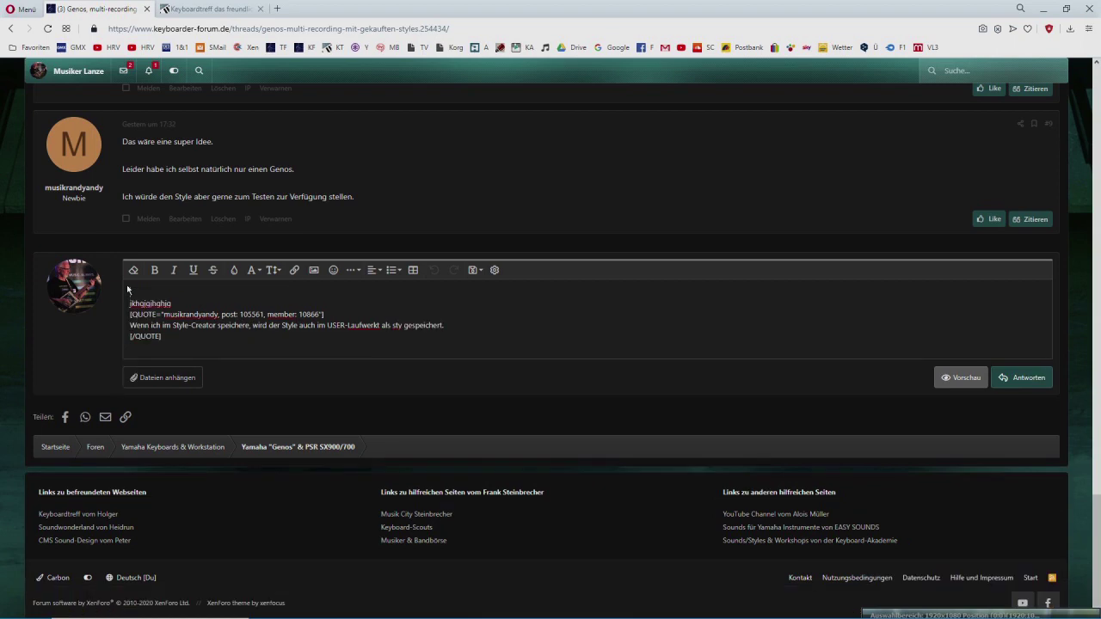
pyautogui.moveTo(179, 306); pyautogui.dragTo(103, 306)
pyautogui.press('BackSpace')
pyautogui.press('Delete')
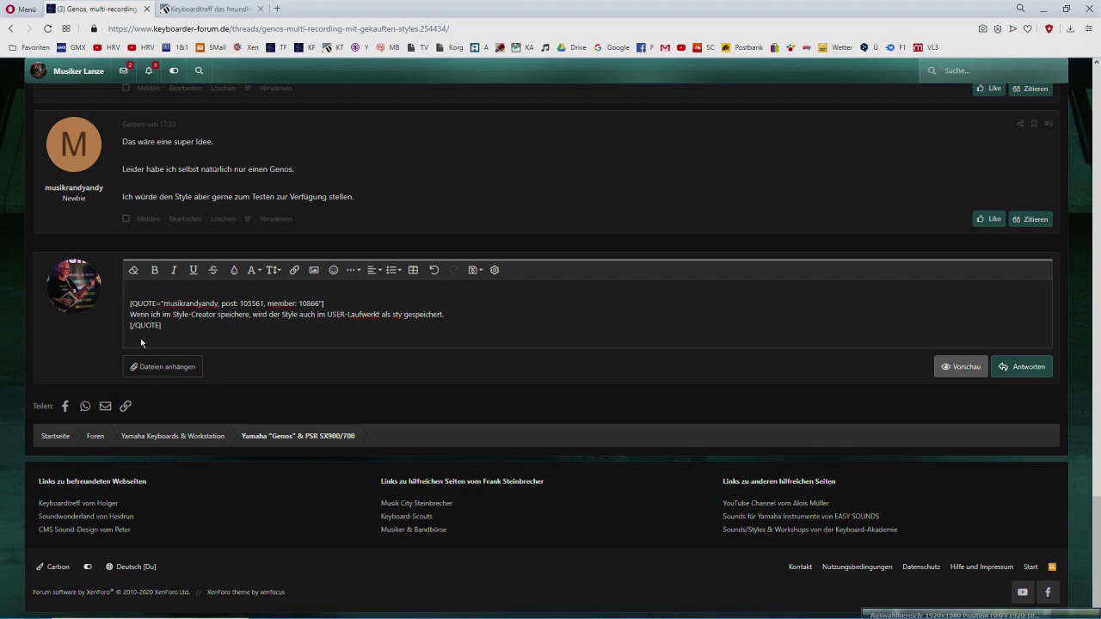
pyautogui.write('jhgjhgjhgjhjhg')
# Step: Look through the posts above the reply editor and compare them with the quoted sentence in the reply
pyautogui.scroll(5, 449, 375)
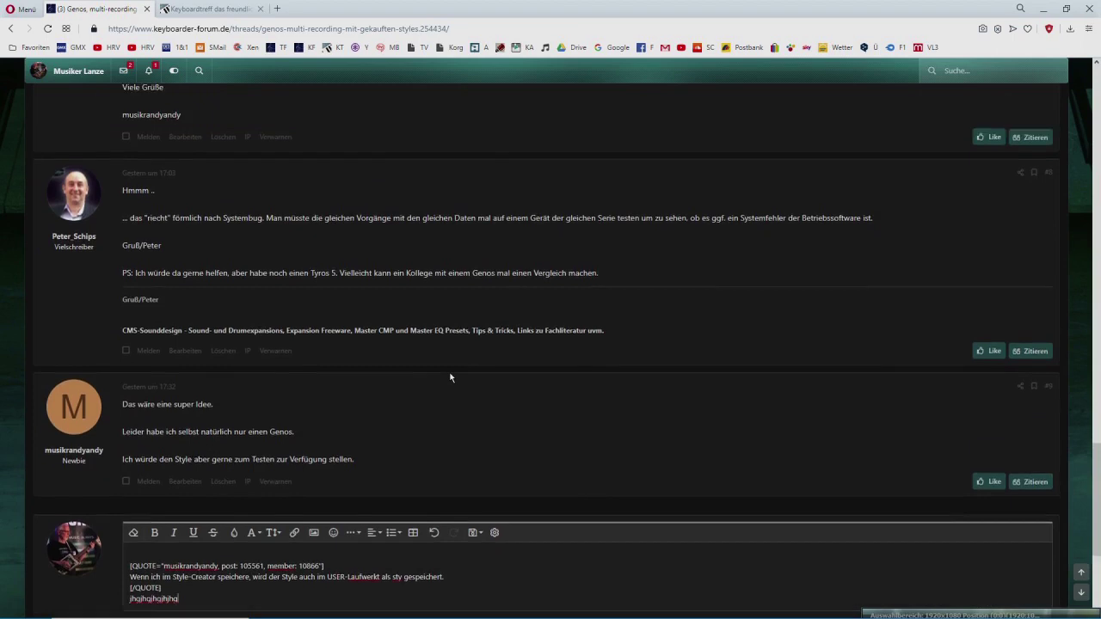
pyautogui.scroll(-3, 573, 392)
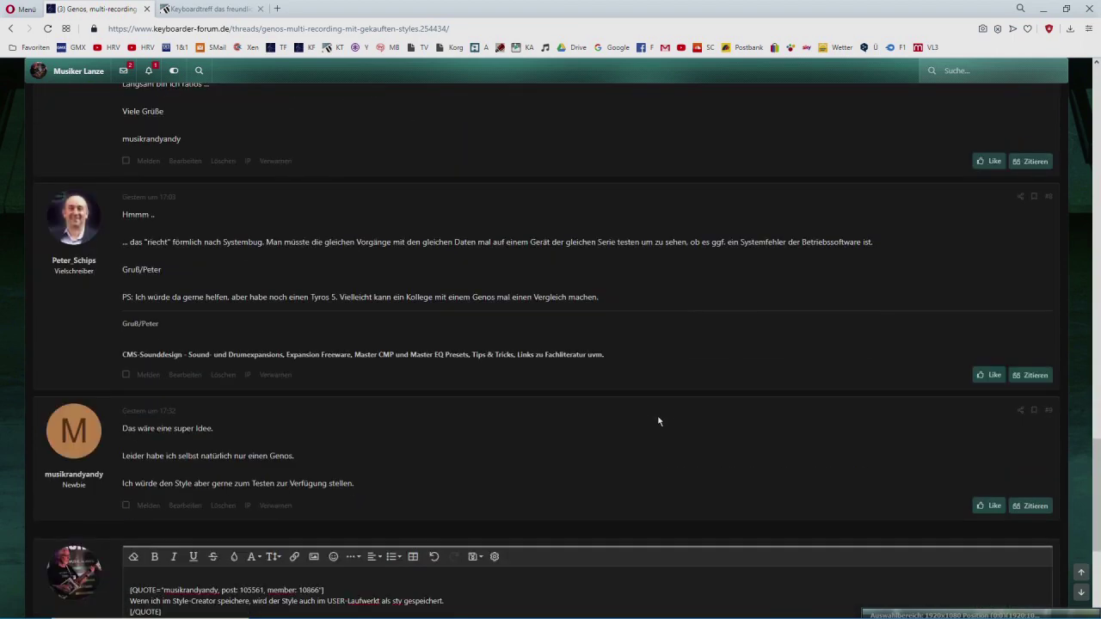
pyautogui.scroll(-1, 658, 426)
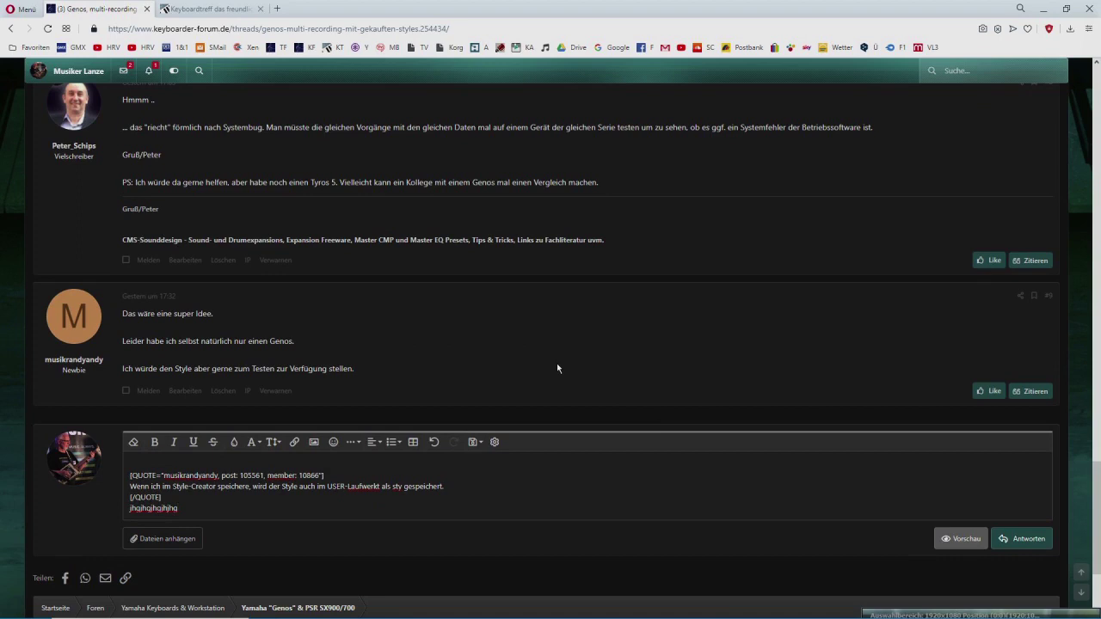
pyautogui.scroll(2, 416, 260)
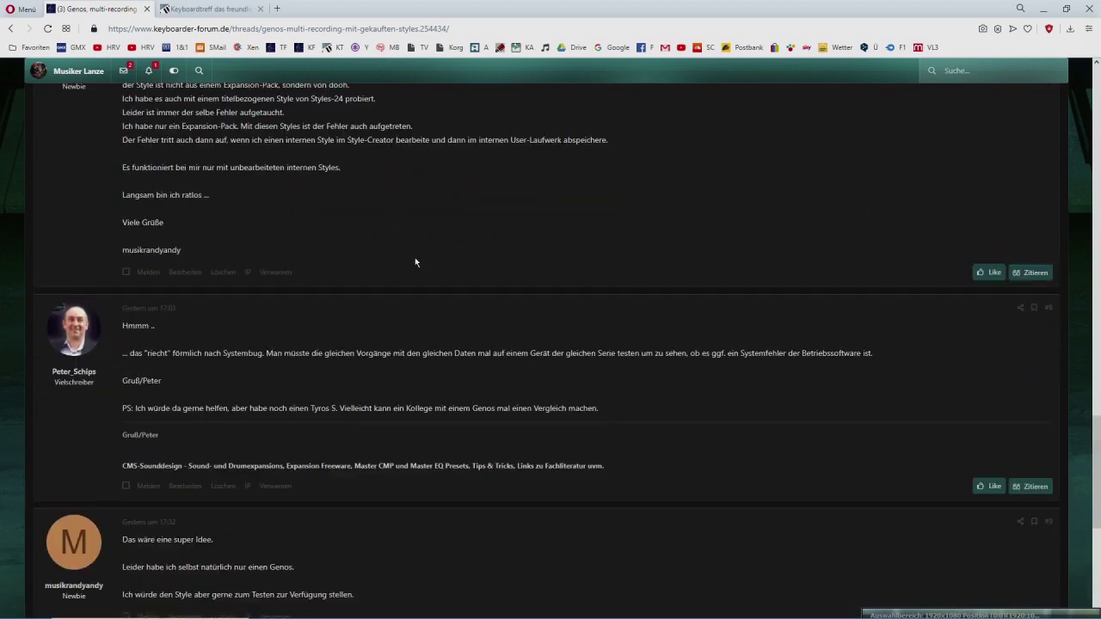
pyautogui.scroll(-2, 418, 266)
pyautogui.scroll(4, 282, 103)
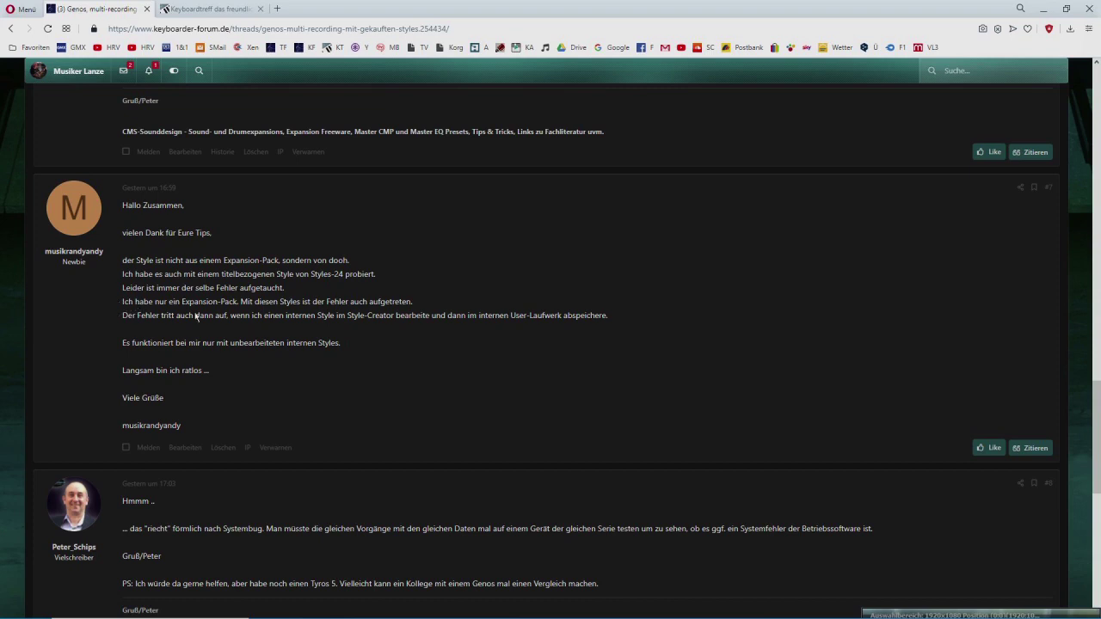
# Step: Quote the eighth post's sentence beginning "... das "riecht" förmlich nach Systembug" in the reply and add placeholder text below it
pyautogui.scroll(-3, 362, 342)
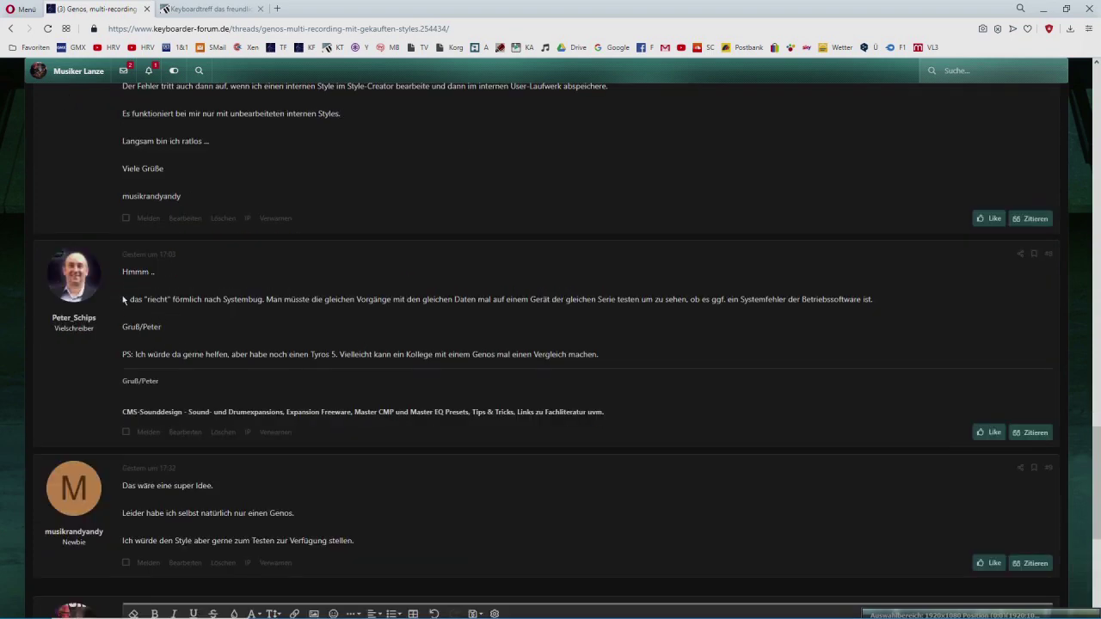
pyautogui.moveTo(126, 298); pyautogui.dragTo(896, 300)
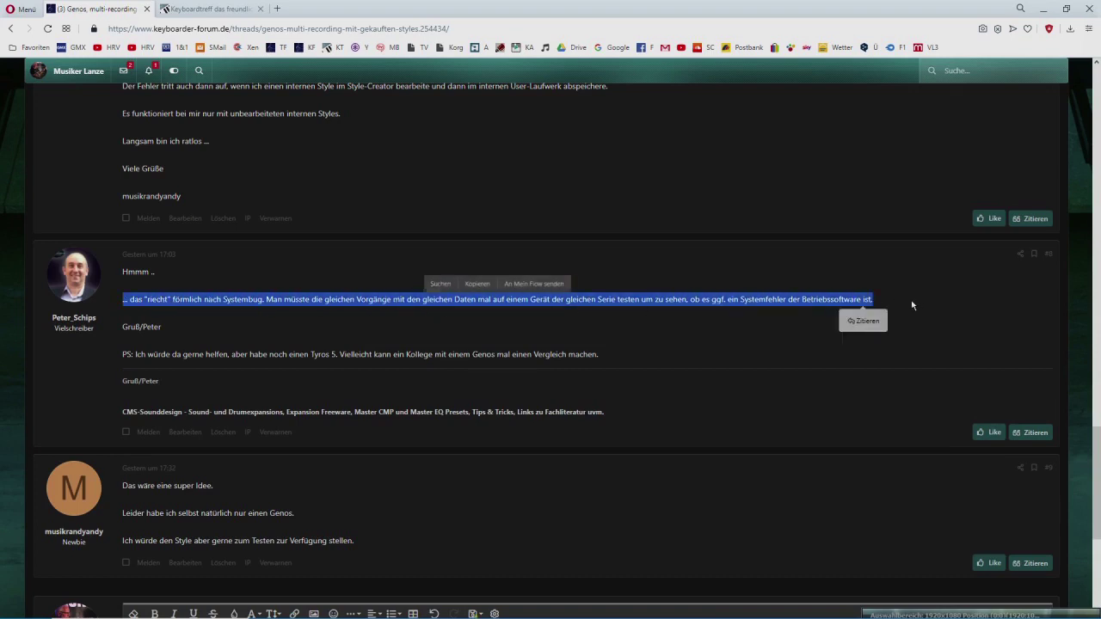
pyautogui.click(864, 319)
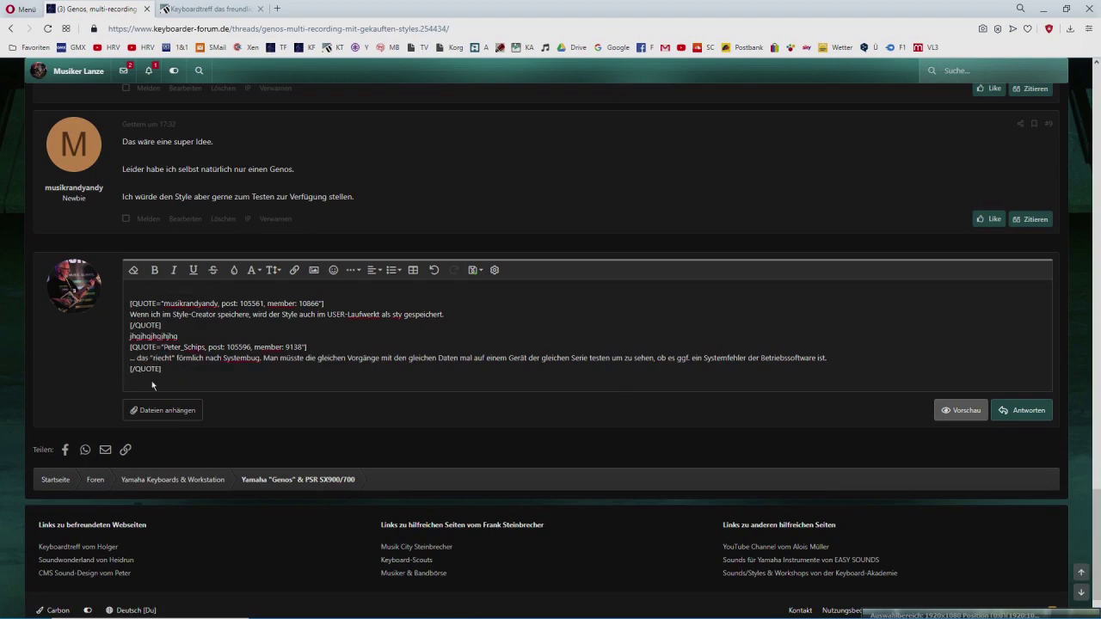
pyautogui.write('jhgjhgjh')
pyautogui.press('Return')
pyautogui.press('Return')
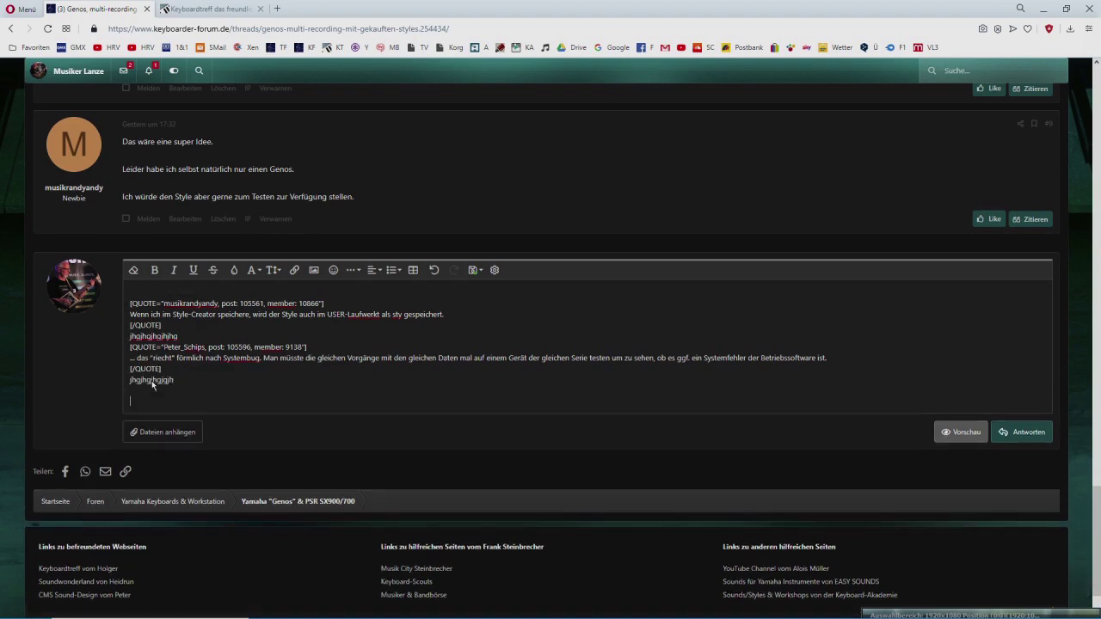
# Step: Quote only the sentence "Leider habe ich selbst natürlich nur einen Genos." from the last post in the reply
pyautogui.scroll(2, 168, 379)
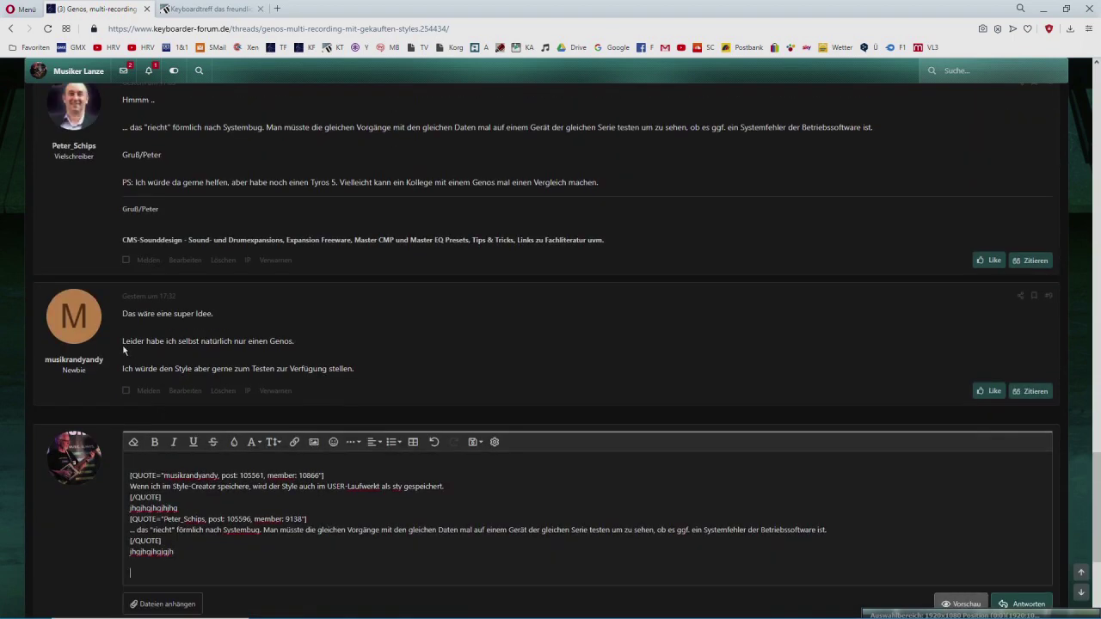
pyautogui.moveTo(124, 349); pyautogui.dragTo(335, 344)
pyautogui.click(284, 364)
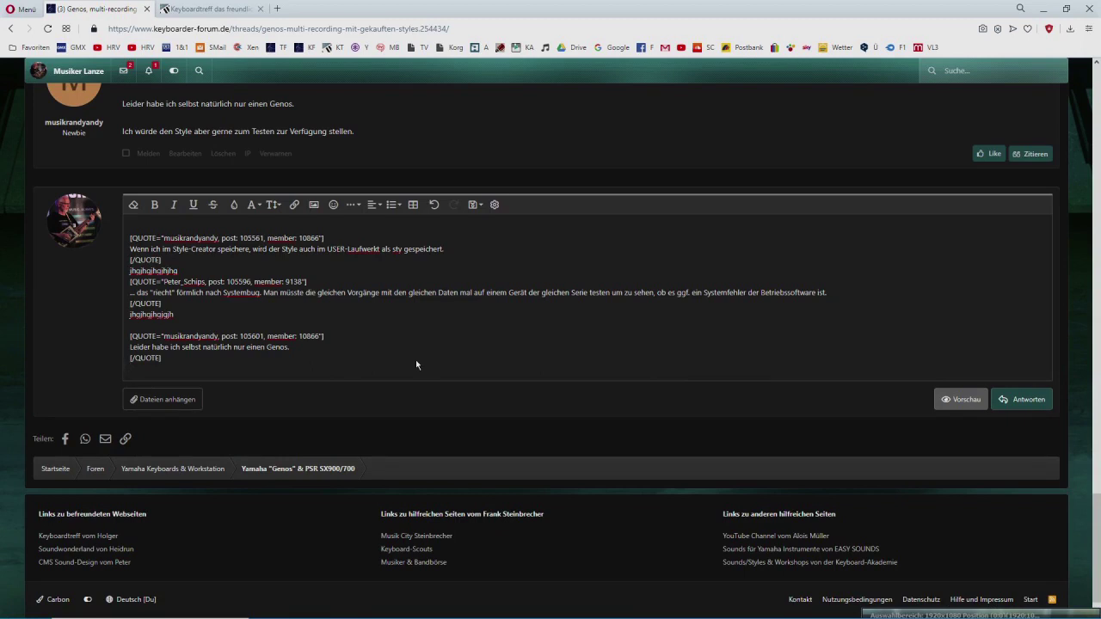
# Step: Leave the thread without posting the reply and return to the forum's overview page
pyautogui.scroll(3, 416, 360)
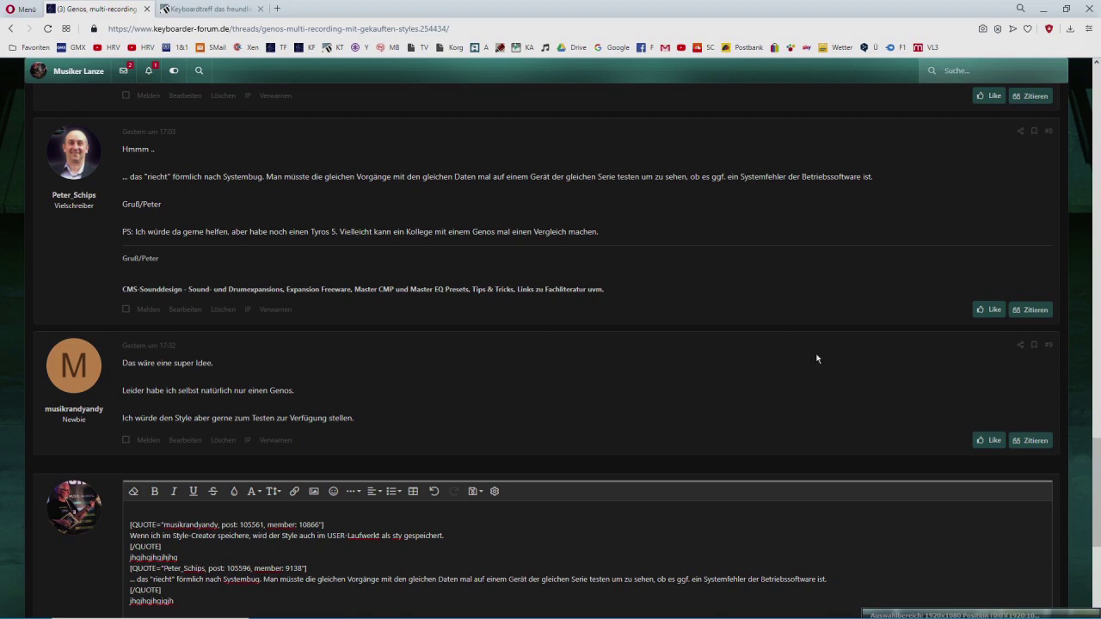
pyautogui.scroll(20, 818, 359)
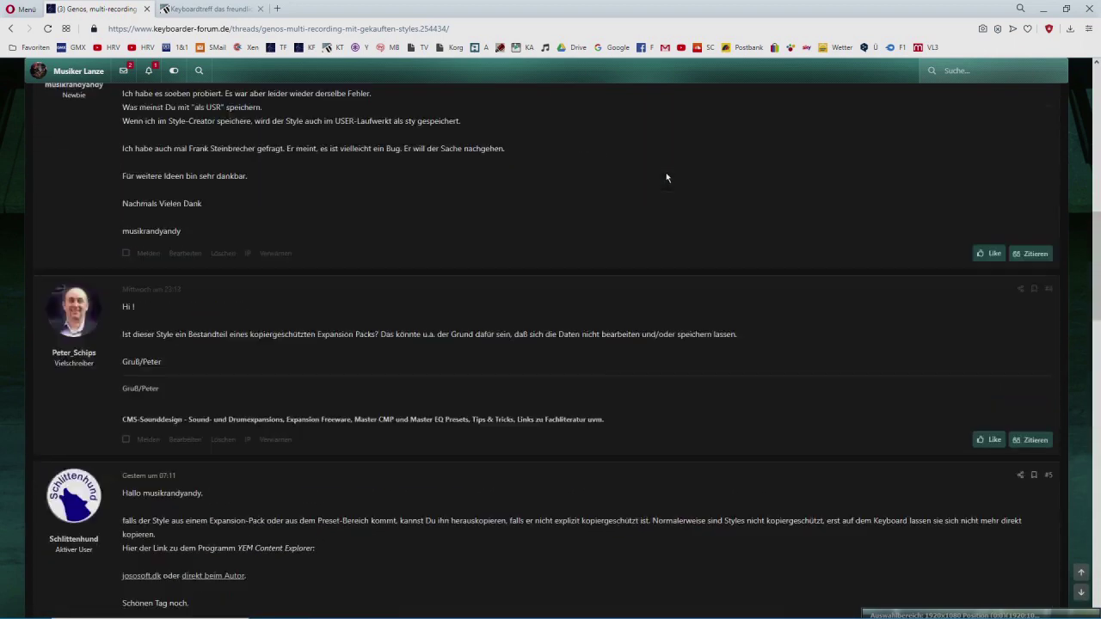
pyautogui.scroll(5, 661, 170)
pyautogui.click(170, 135)
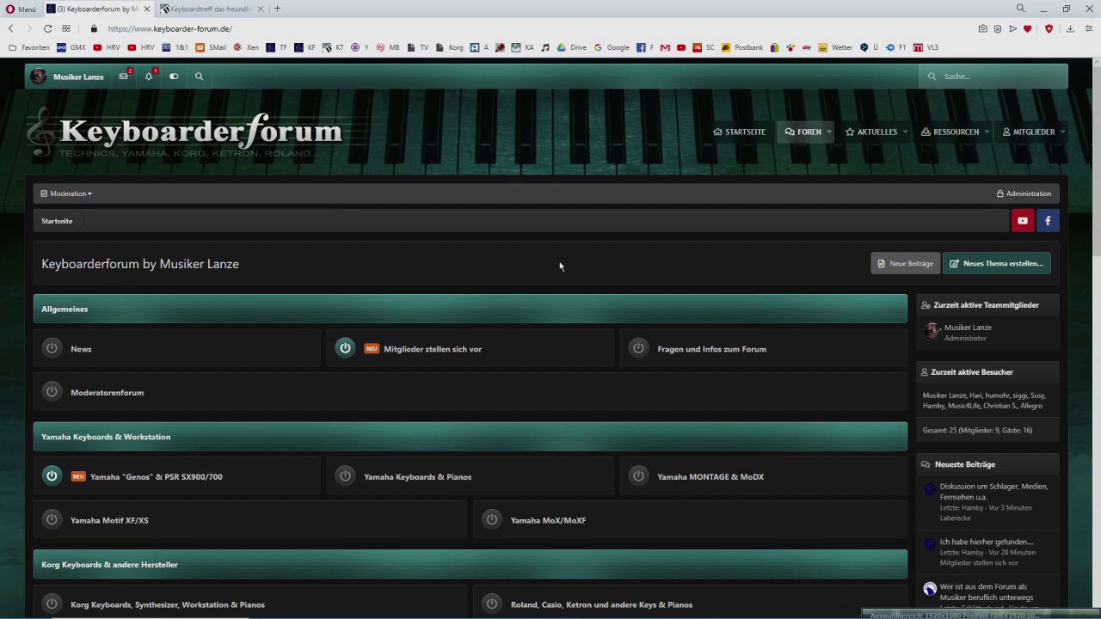
# Step: Open the Umfragen forum in the Forum intern category
pyautogui.scroll(-7, 559, 261)
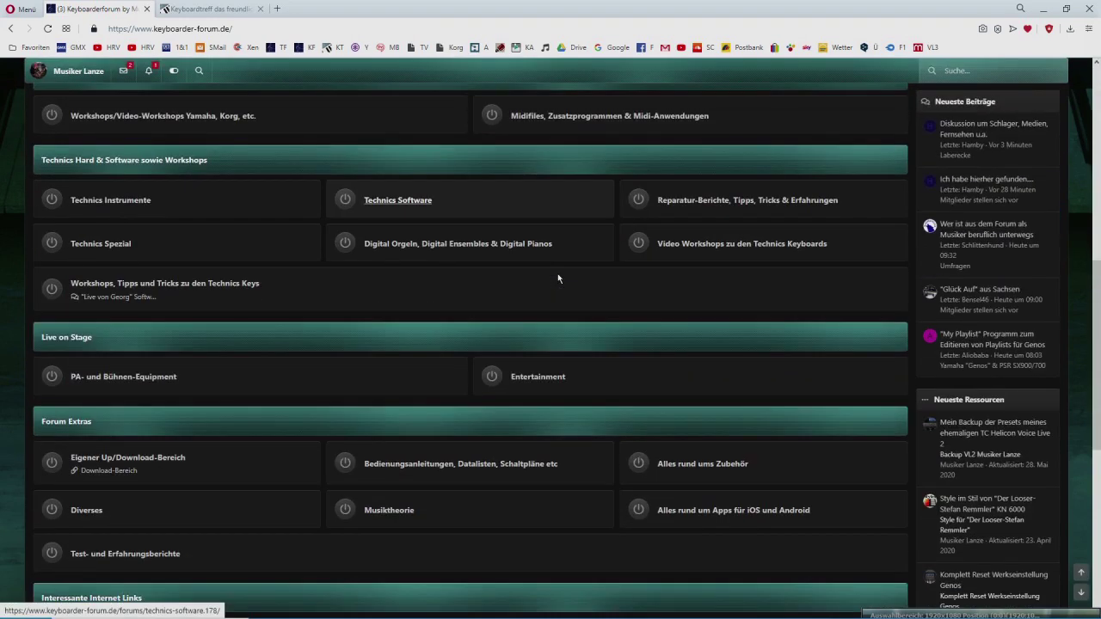
pyautogui.scroll(-5, 557, 278)
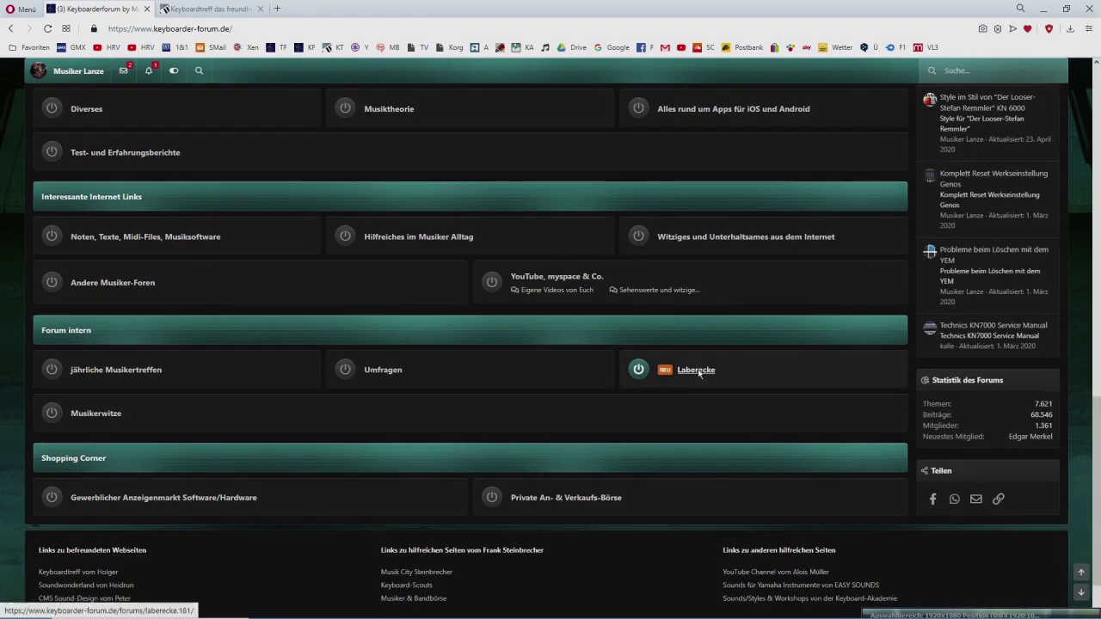
pyautogui.click(698, 372)
pyautogui.hotkey('alt', 'Left')
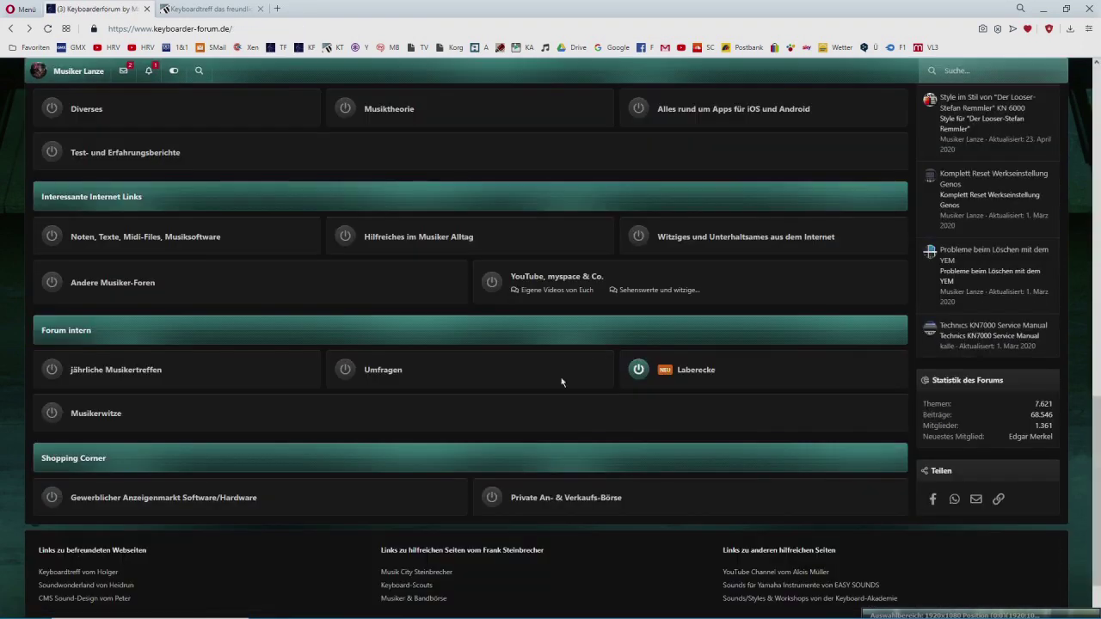
pyautogui.click(385, 371)
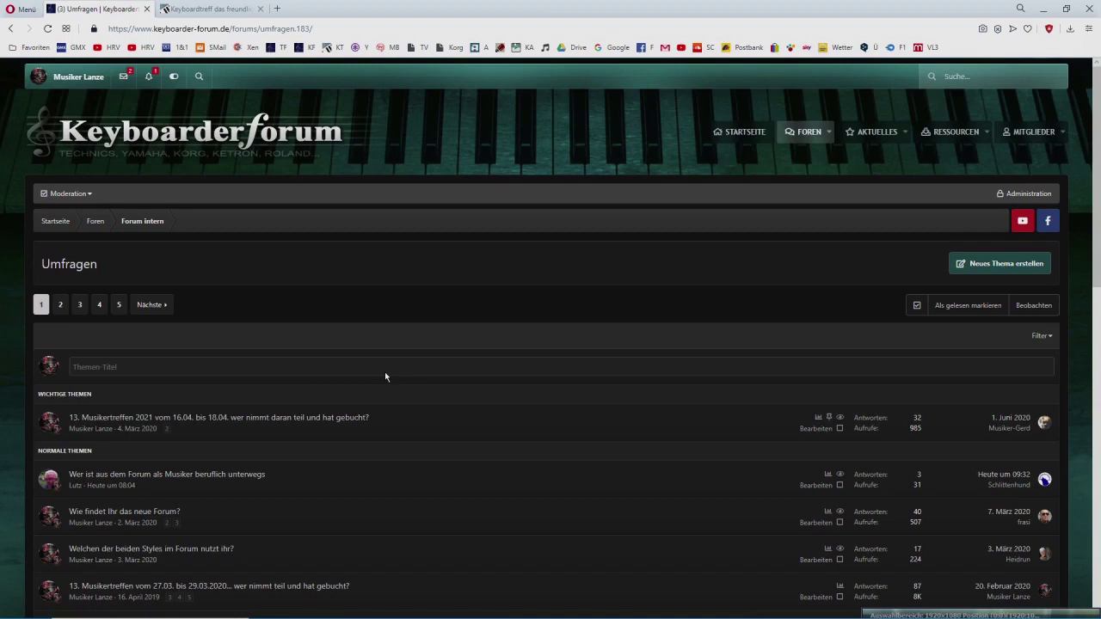
# Step: View the poll in the thread "Wer ist aus dem Forum als Musiker beruflich unterwegs" and return to the Umfragen thread list
pyautogui.click(232, 475)
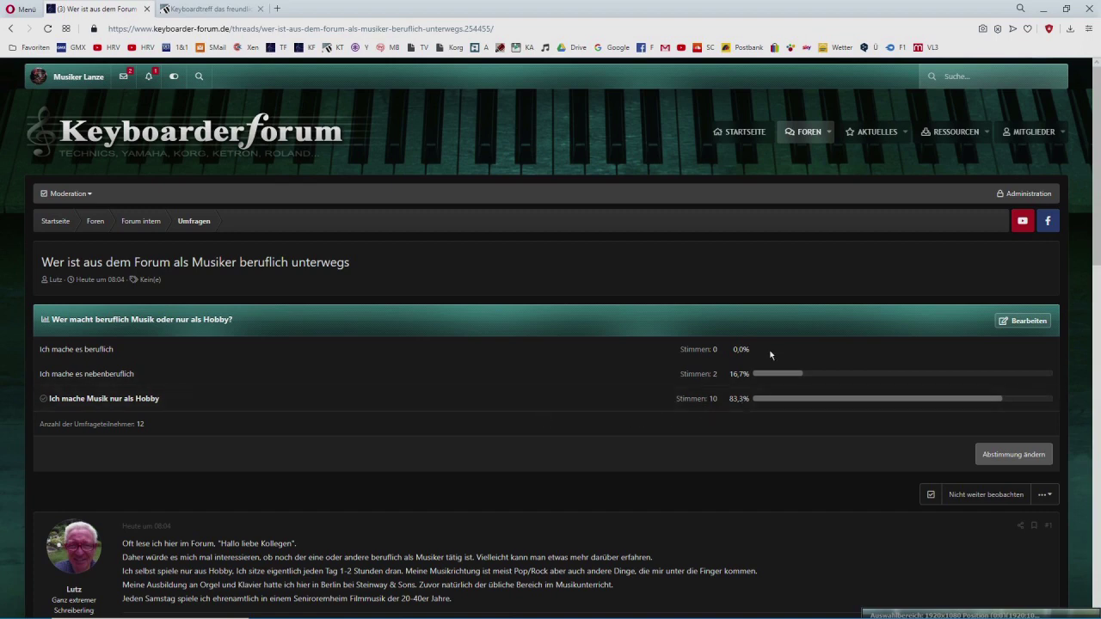
pyautogui.hotkey('alt', 'Left')
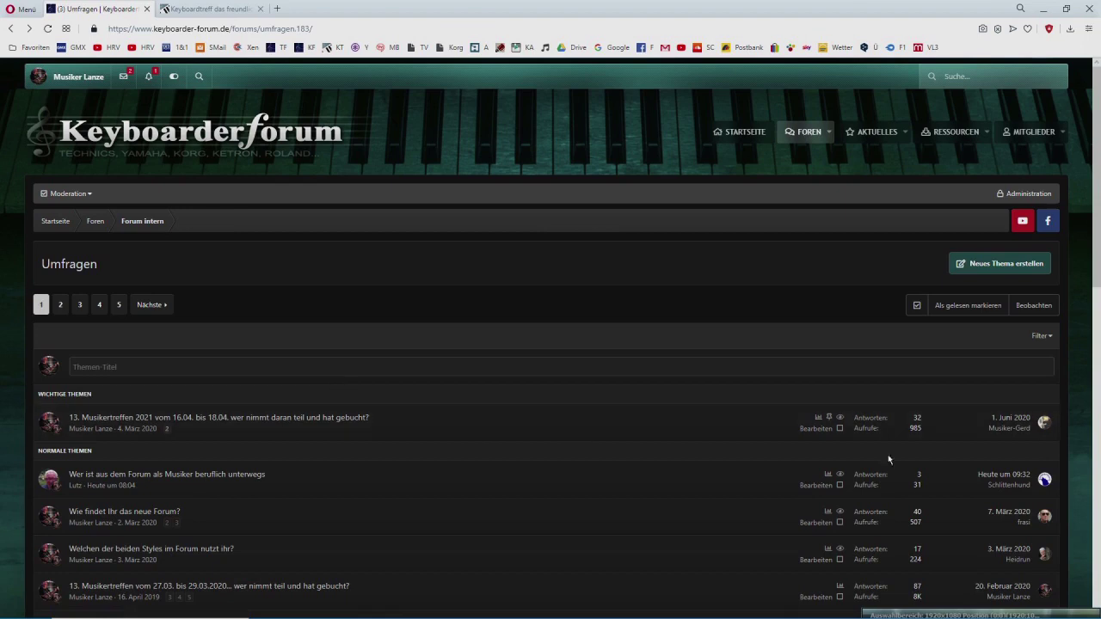
# Step: Start a new thread in Umfragen with the title "gfdgdgfdgdgfdg" and placeholder text as the message
pyautogui.click(994, 264)
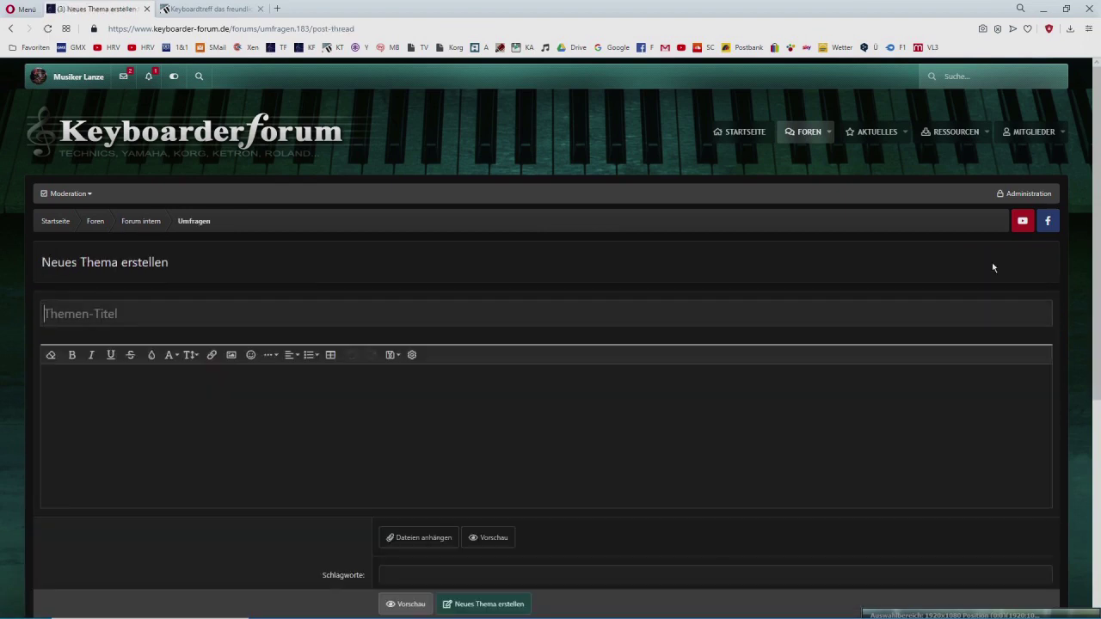
pyautogui.write('gfdgdgfdgdgfdg')
pyautogui.click(121, 395)
pyautogui.write('fdgfdgfgfdgfdgfdgfdg')
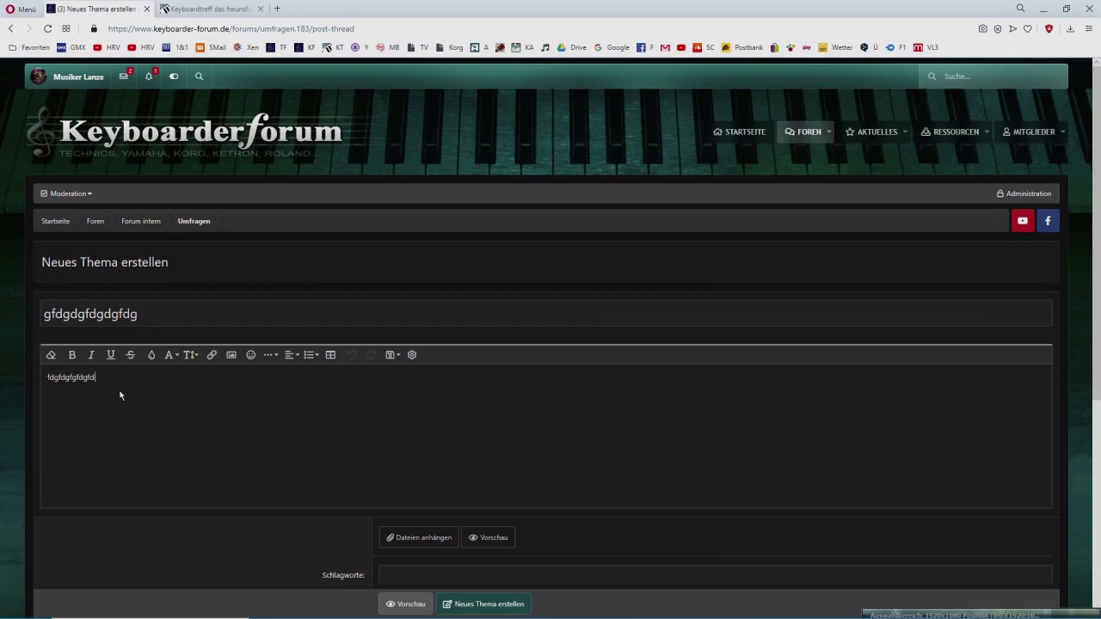
# Step: Expand the poll options of the new thread, enter placeholder text as the poll question and try to submit it
pyautogui.scroll(-4, 518, 492)
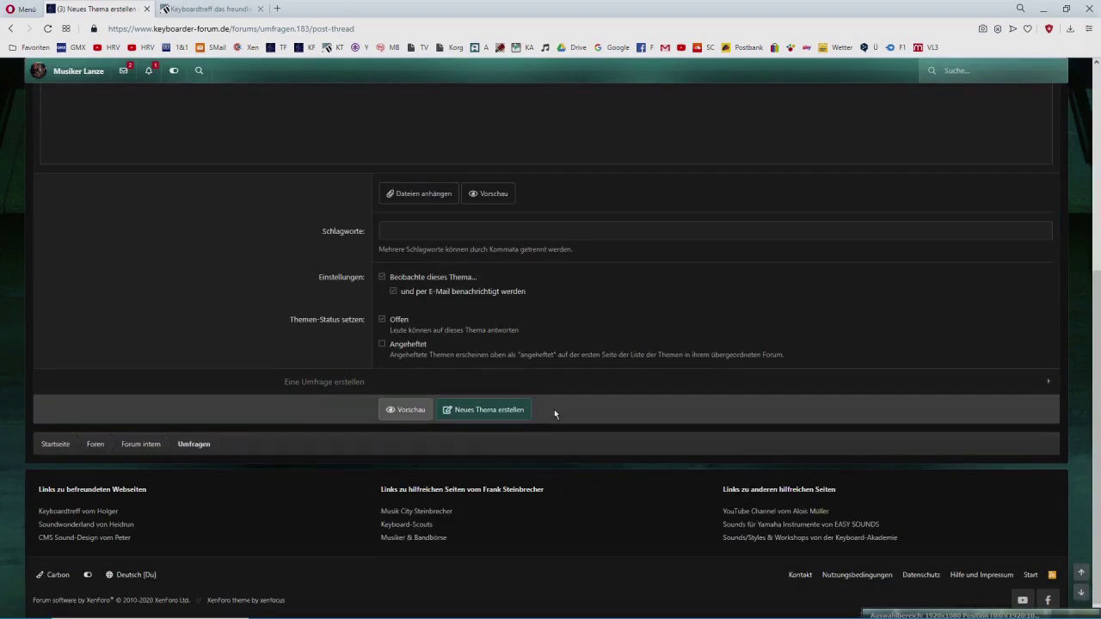
pyautogui.click(329, 383)
pyautogui.scroll(-2, 637, 417)
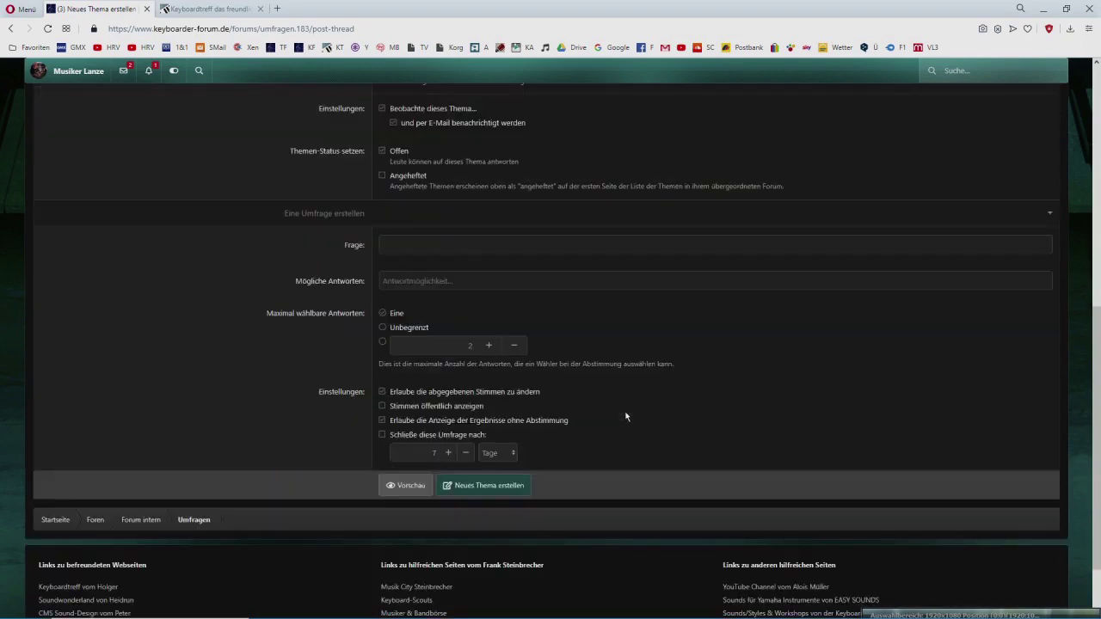
pyautogui.click(442, 241)
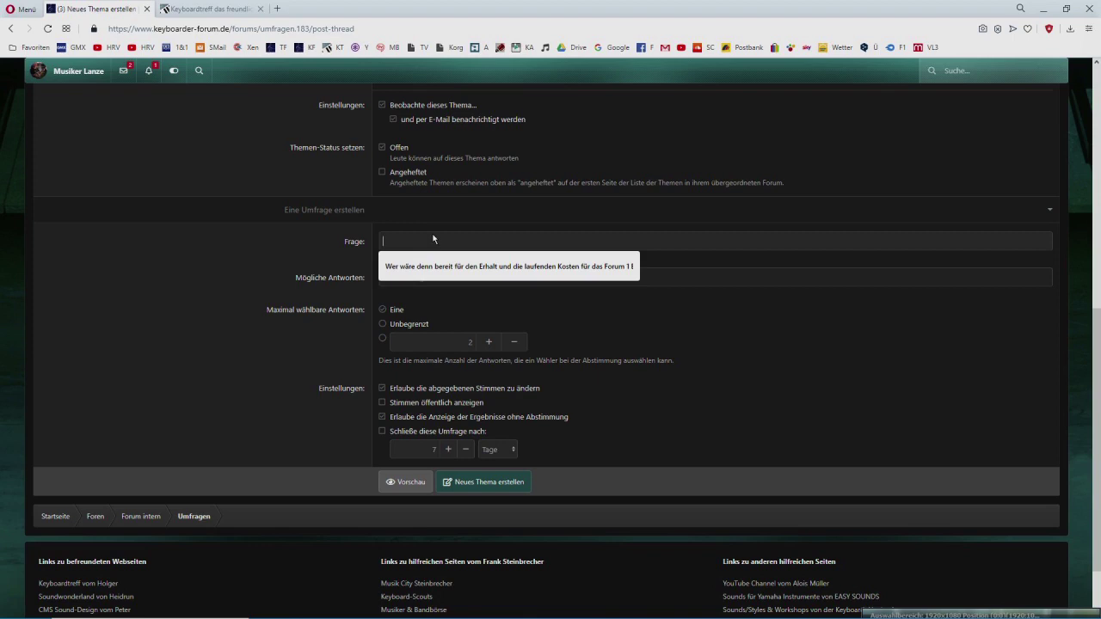
pyautogui.write('jhjhgjhgjhgjhgh')
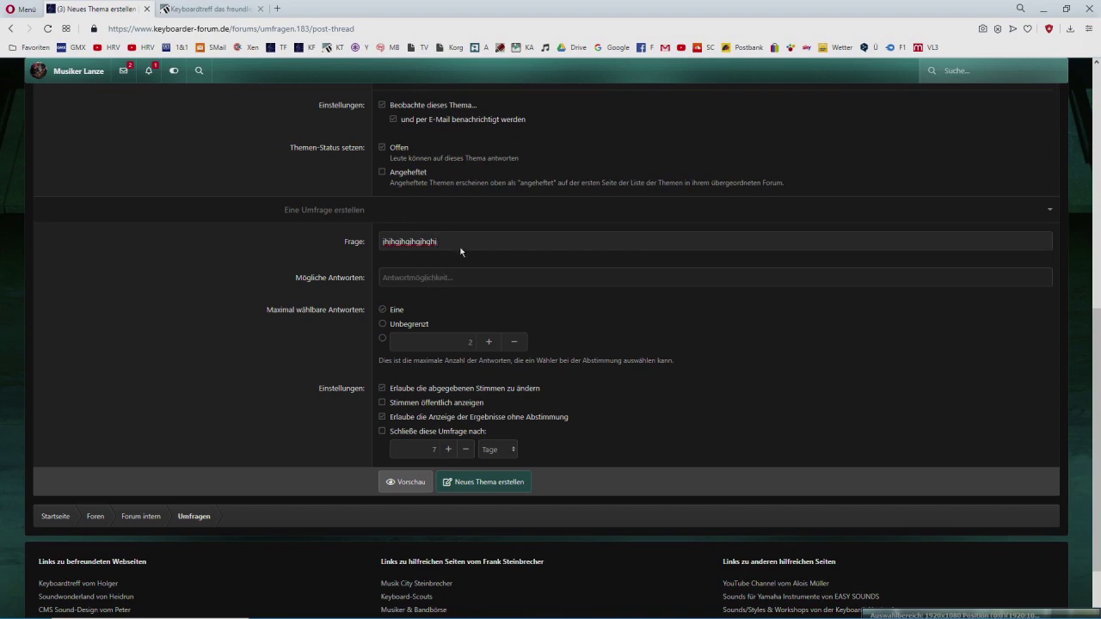
pyautogui.press('Return')
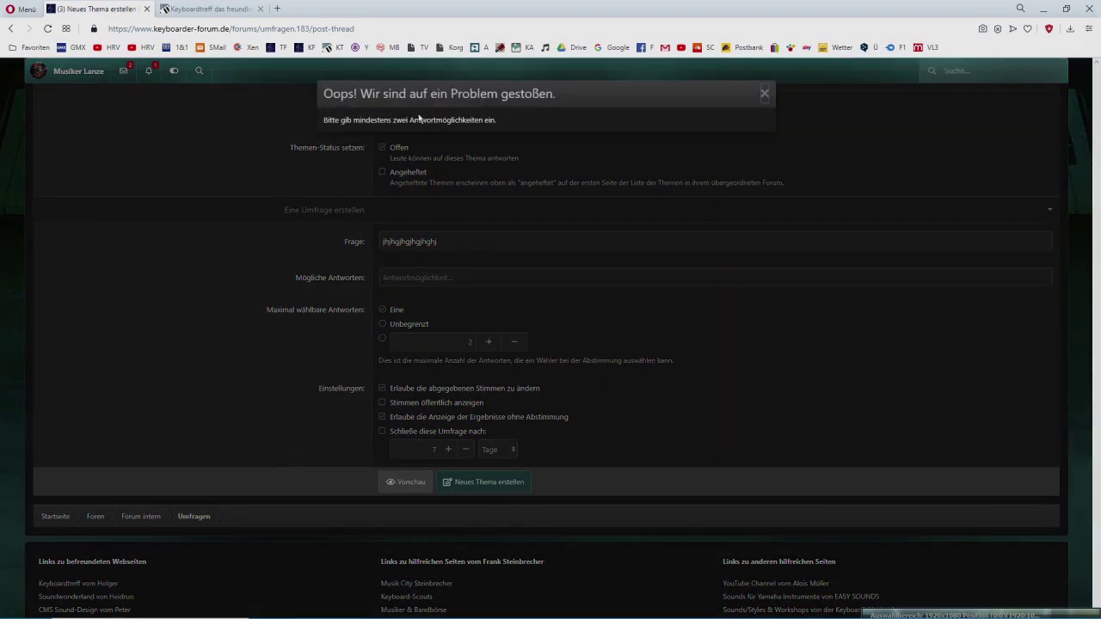
pyautogui.click(510, 237)
# Step: Replace the poll question with new placeholder text starting "ghgfhgf"
pyautogui.scroll(4, 516, 258)
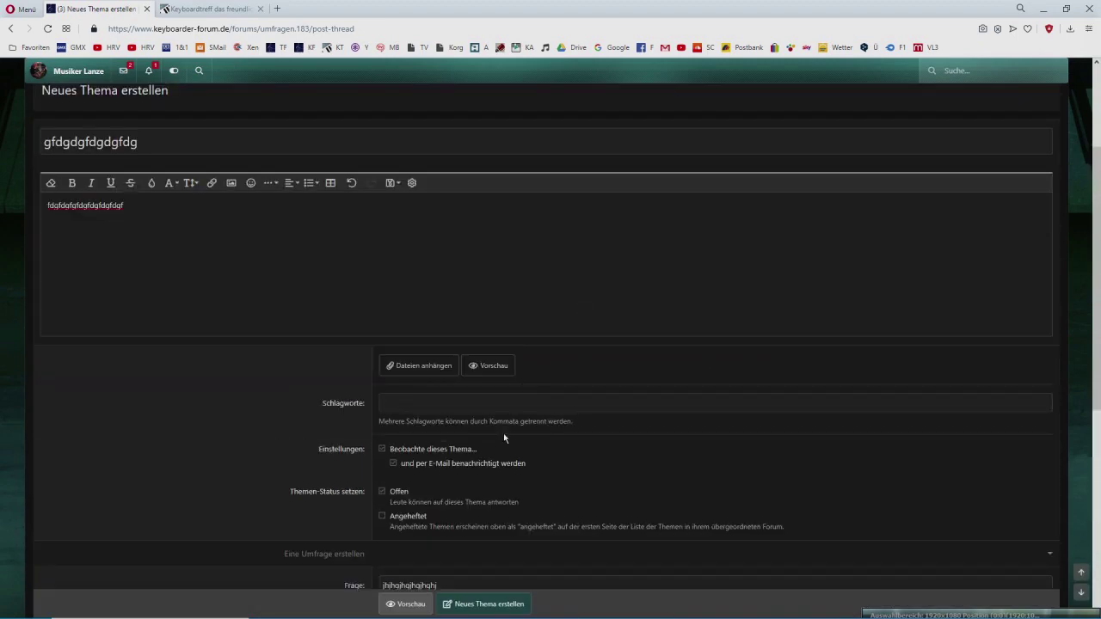
pyautogui.scroll(-2, 518, 436)
pyautogui.scroll(-1, 517, 434)
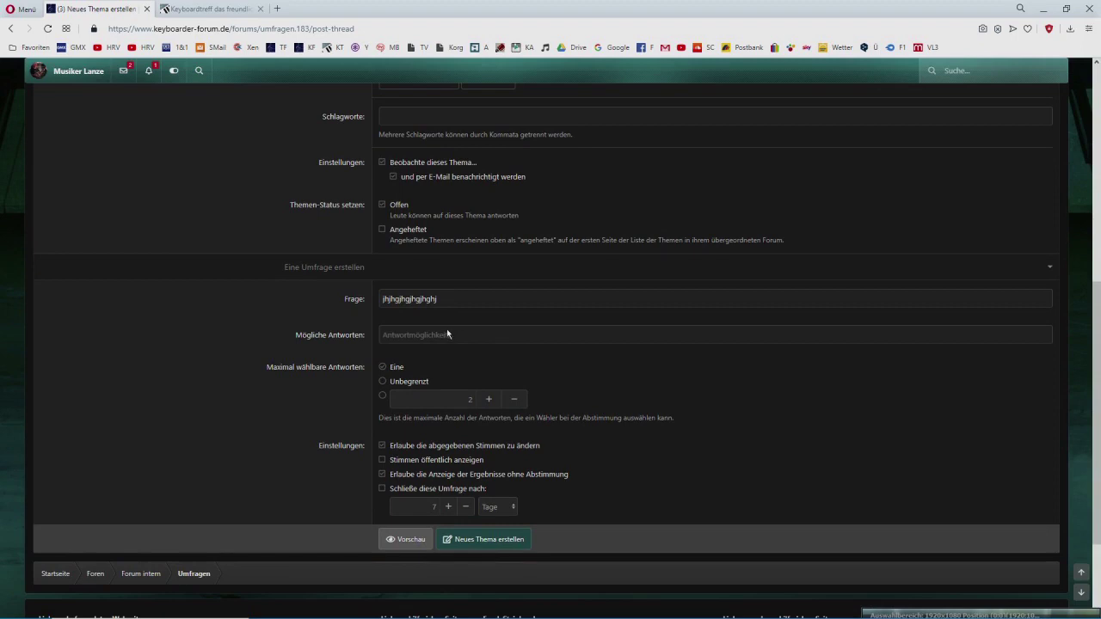
pyautogui.click(444, 338)
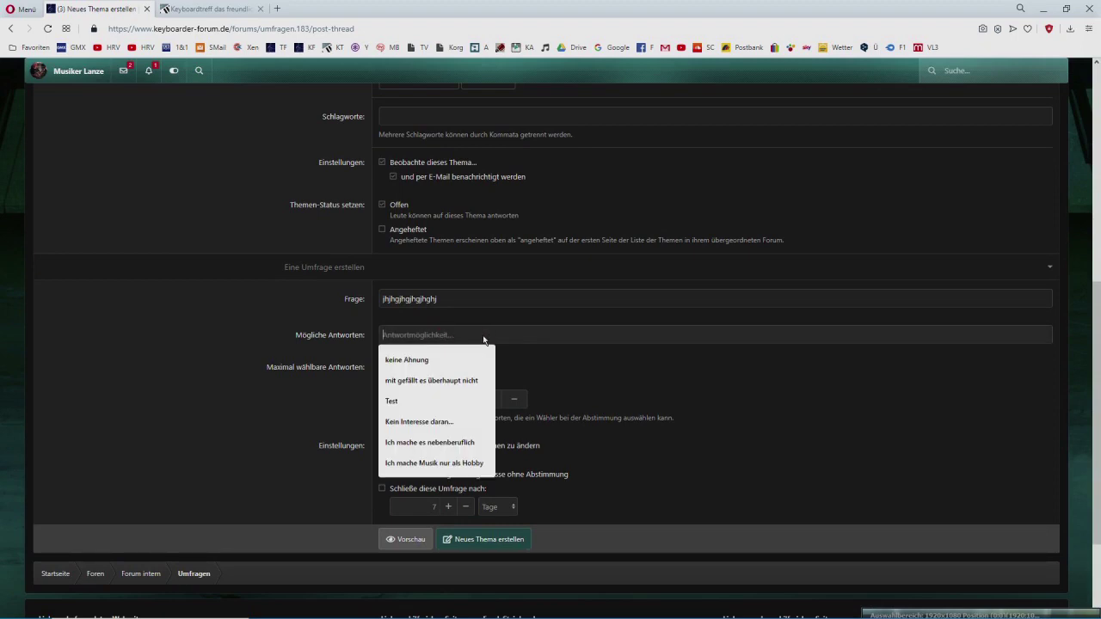
pyautogui.moveTo(453, 300); pyautogui.dragTo(363, 301)
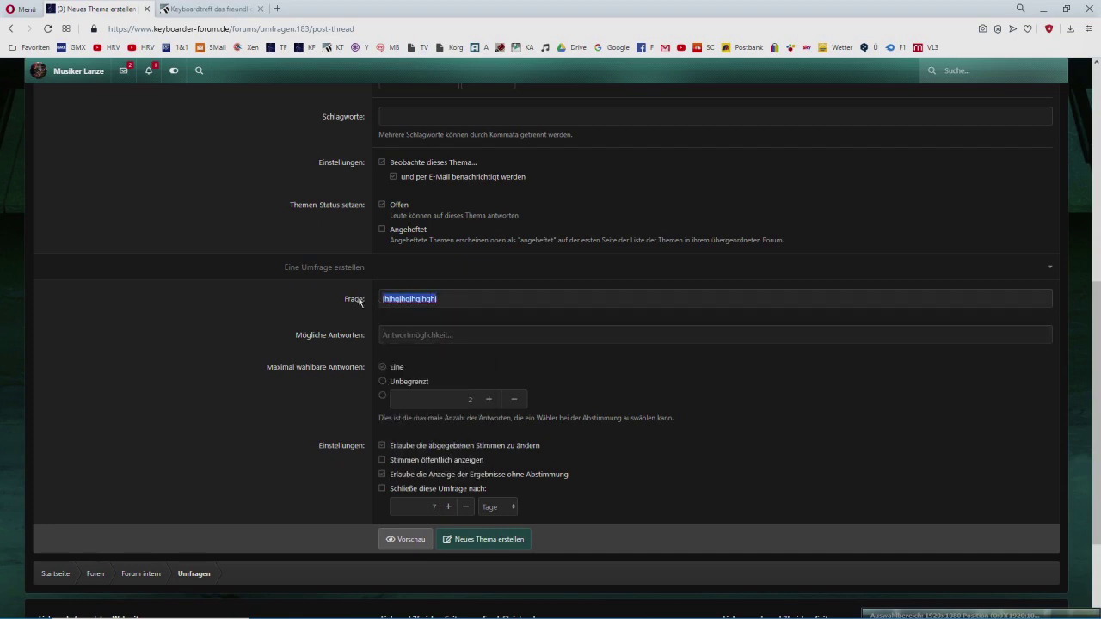
pyautogui.write('ghgfhgfhfhfhgfhgfhgfhg')
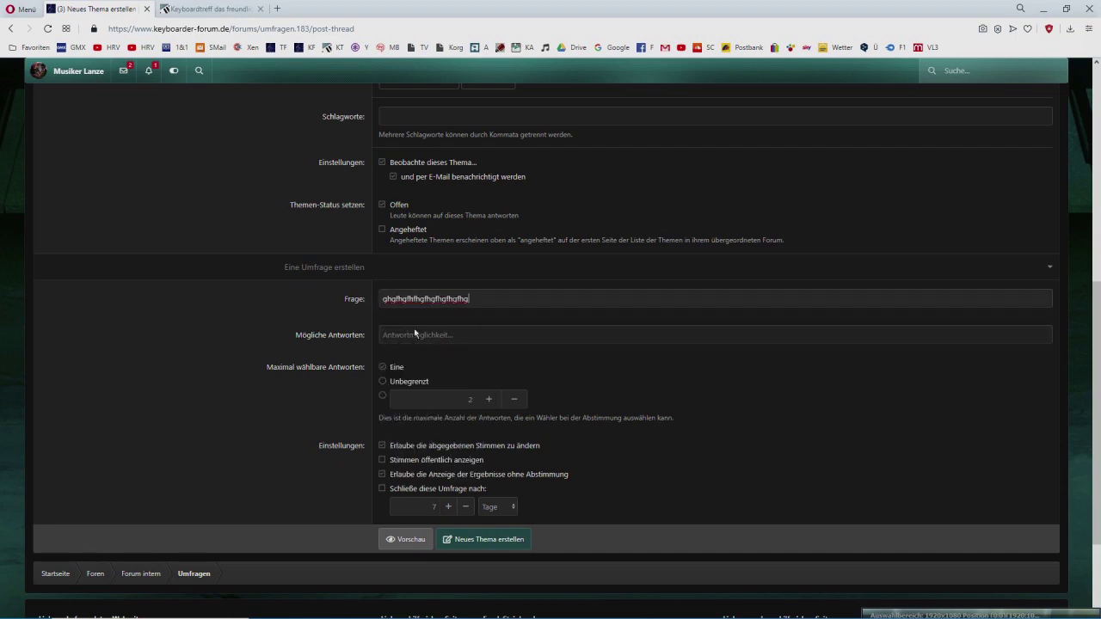
# Step: Enter "ich habe eine" as the first possible poll answer, replacing the placeholder text tried there
pyautogui.click(414, 335)
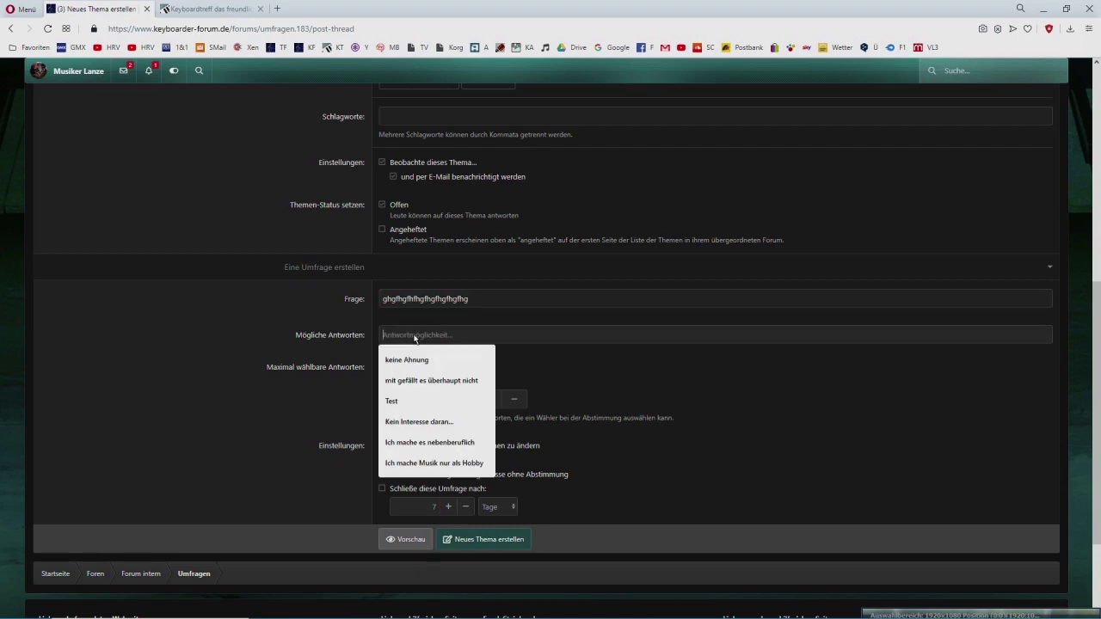
pyautogui.write('hgfhgfhgfhgfhgf')
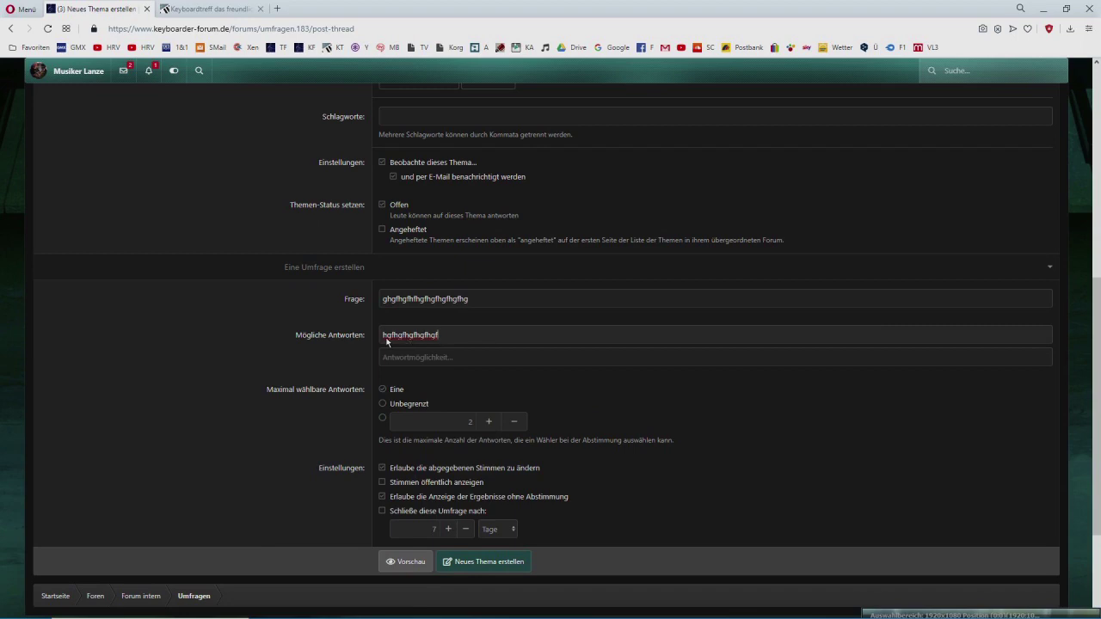
pyautogui.write('ich')
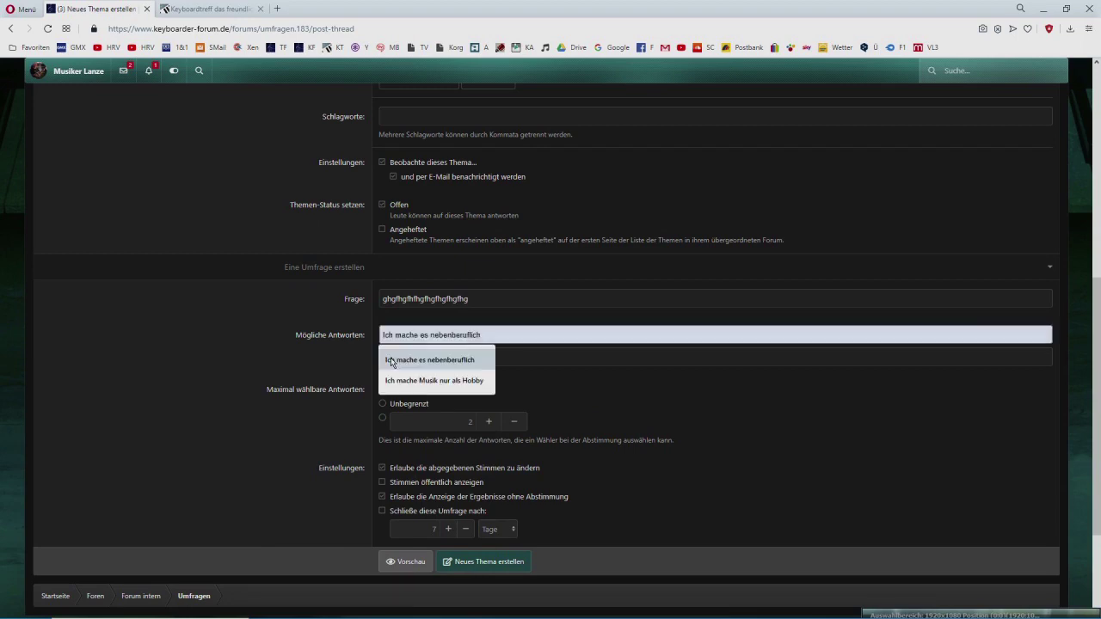
pyautogui.write(' habe ')
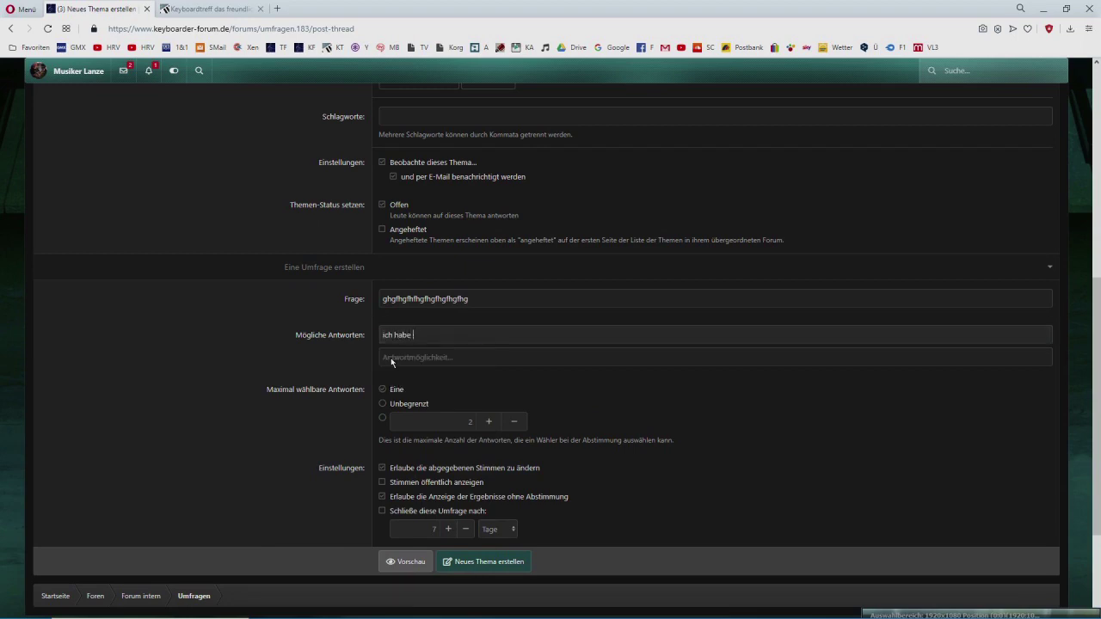
pyautogui.write('eine')
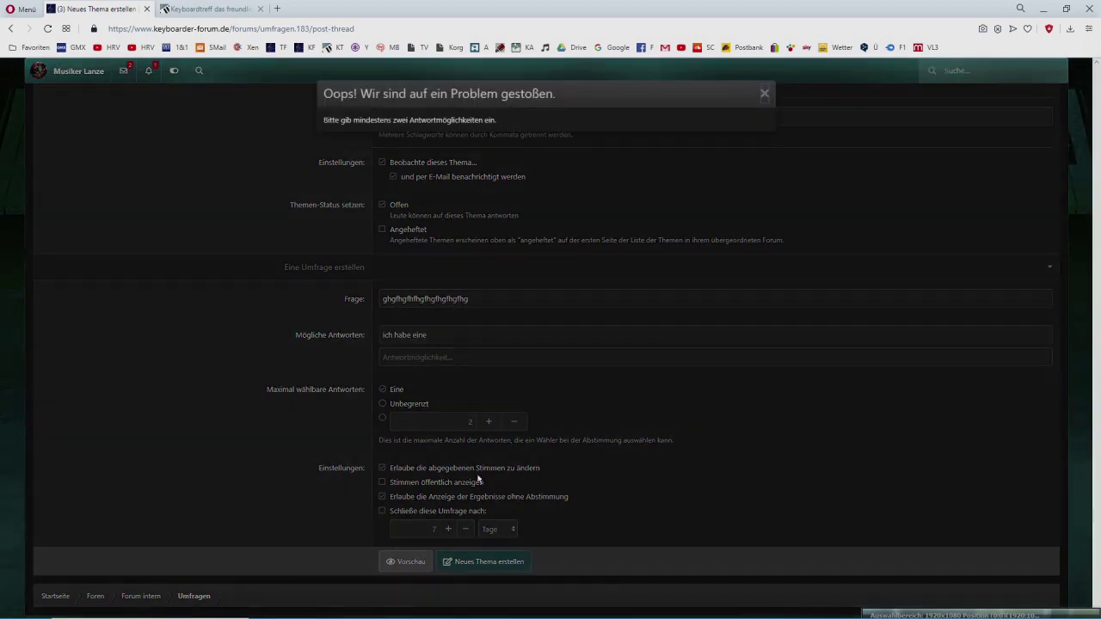
pyautogui.click(379, 335)
# Step: Enter "ich habe keines" as the second possible poll answer
pyautogui.click(404, 360)
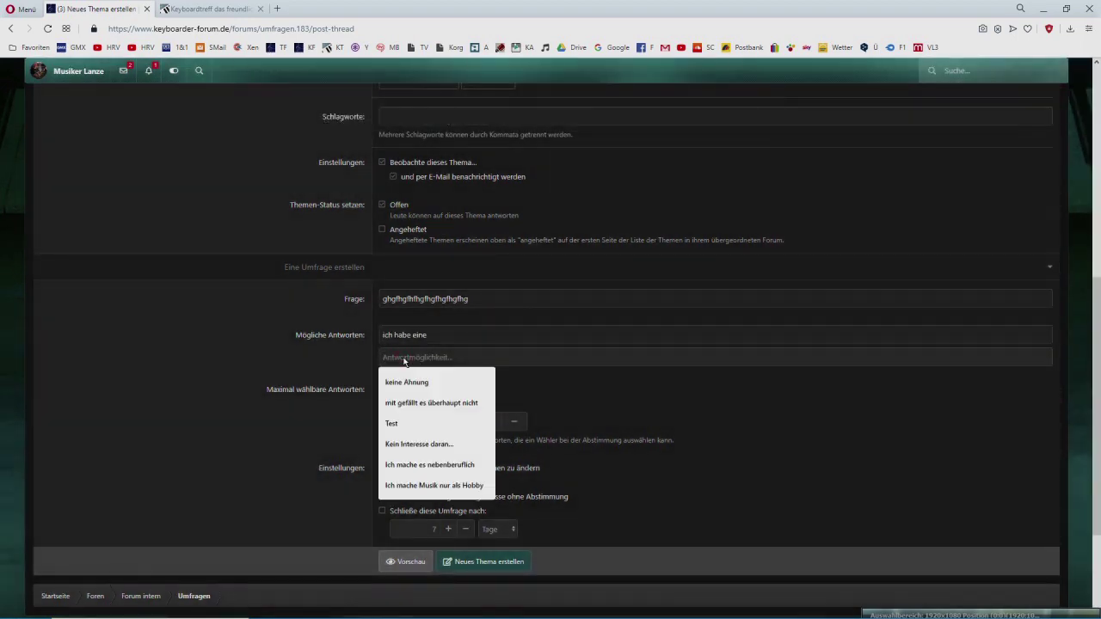
pyautogui.write('ich ')
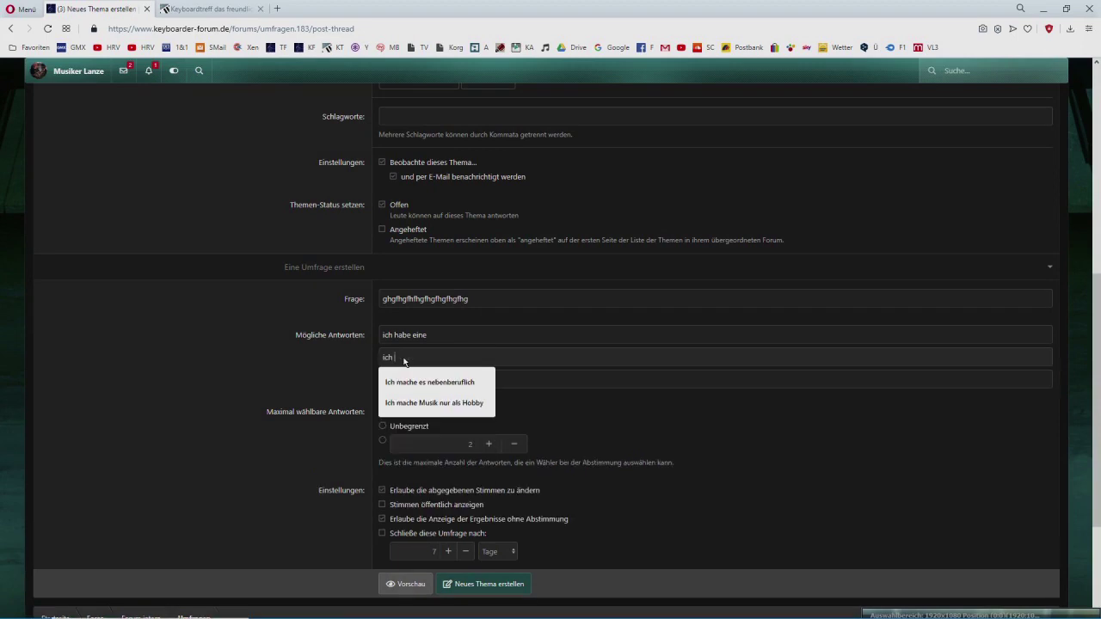
pyautogui.write('habe keines')
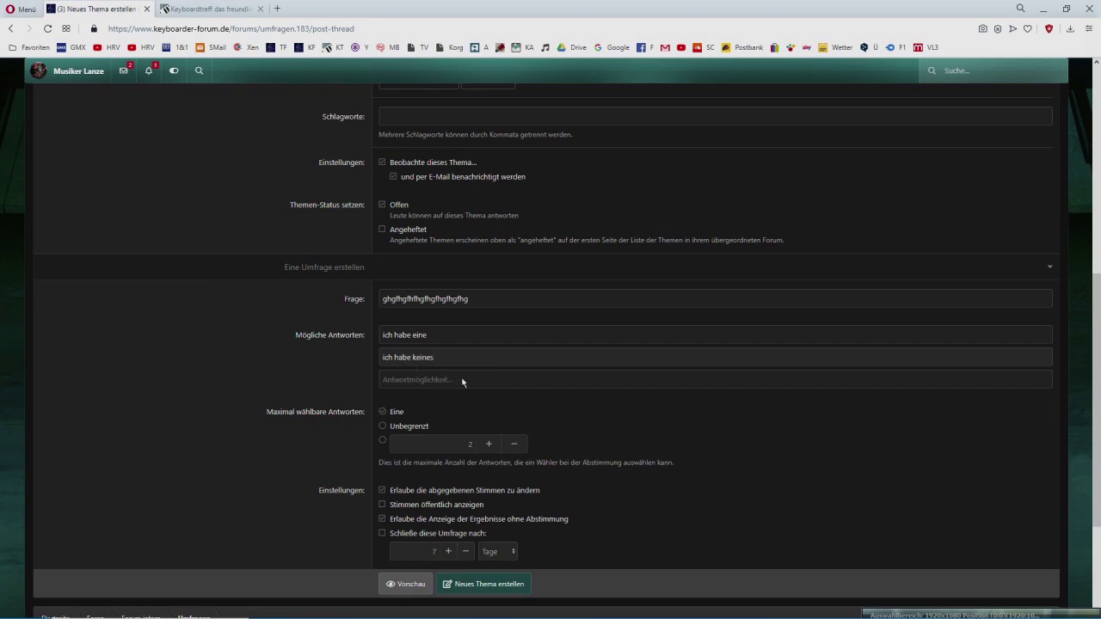
# Step: Set the poll to display votes publicly and leave the new thread form without submitting it
pyautogui.scroll(-3, 463, 379)
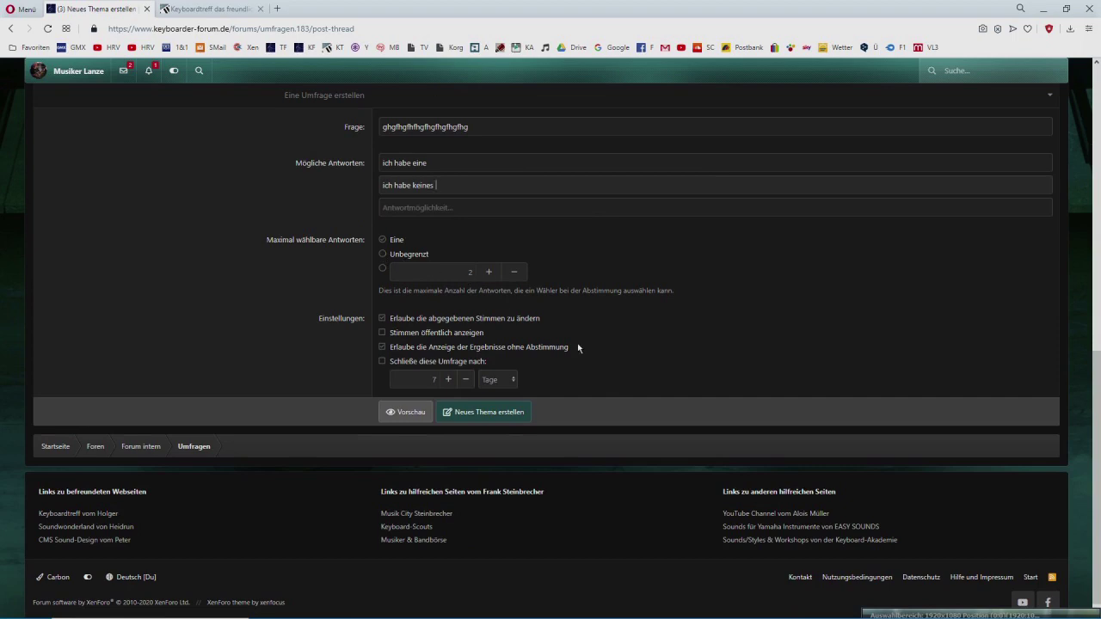
pyautogui.click(382, 335)
pyautogui.hotkey('alt', 'Left')
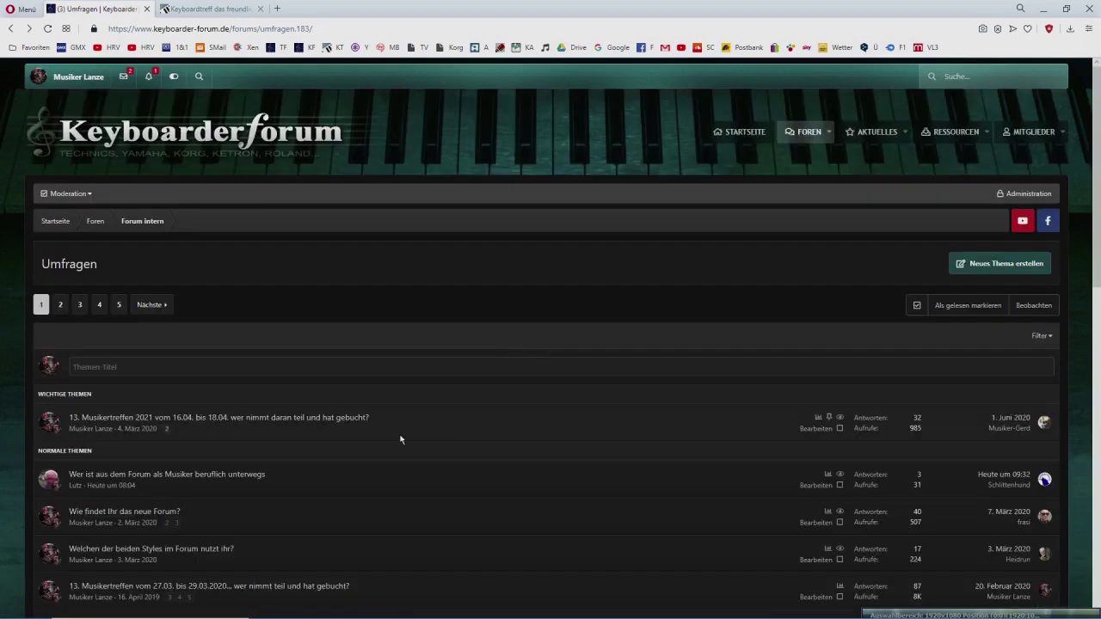
# Step: Open the poll thread "Wer ist aus dem Forum als Musiker beruflich unterwegs" and list the voters for "Ich mache Musik nur als Hobby"
pyautogui.click(240, 478)
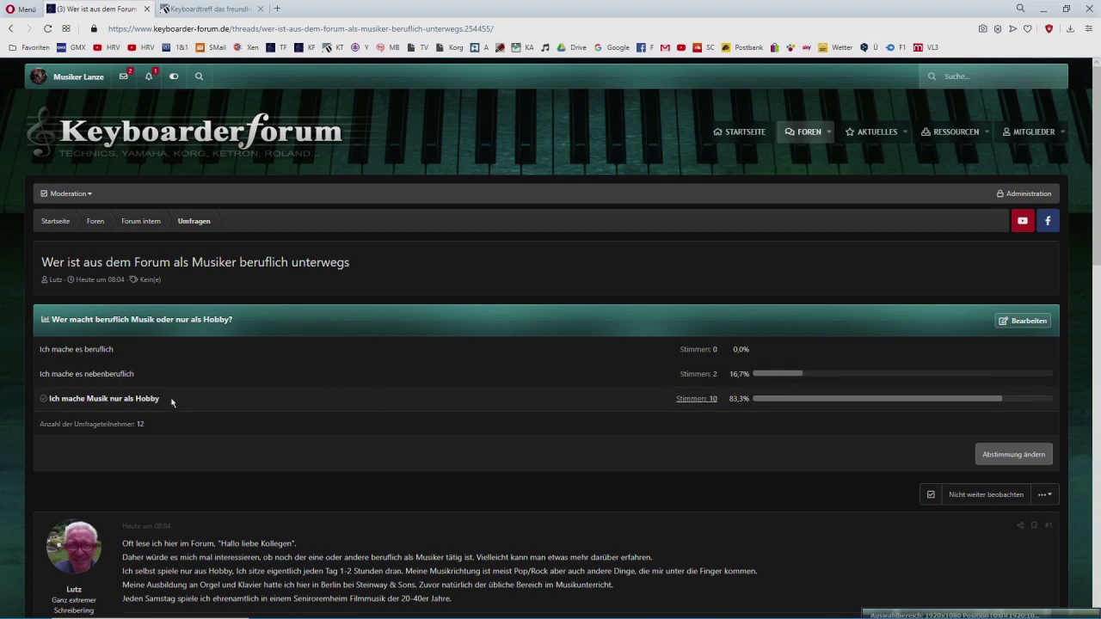
pyautogui.click(703, 400)
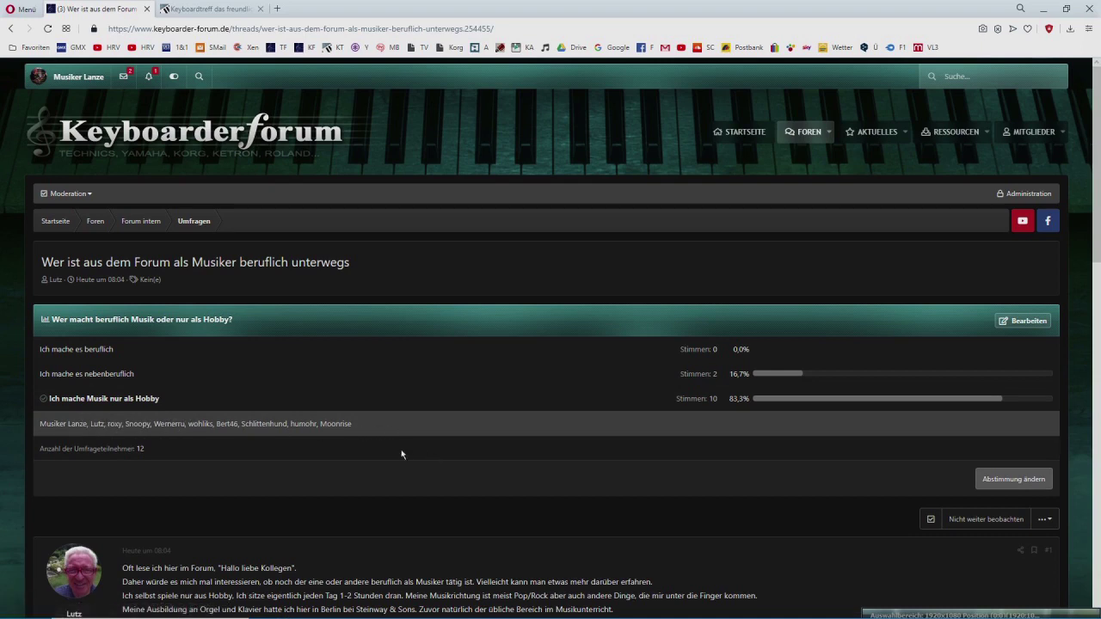
# Step: Open the thread "My Playlist" Programm zum Editieren von Playlists für Genos in the Yamaha "Genos" & PSR SX900/700 forum
pyautogui.click(146, 139)
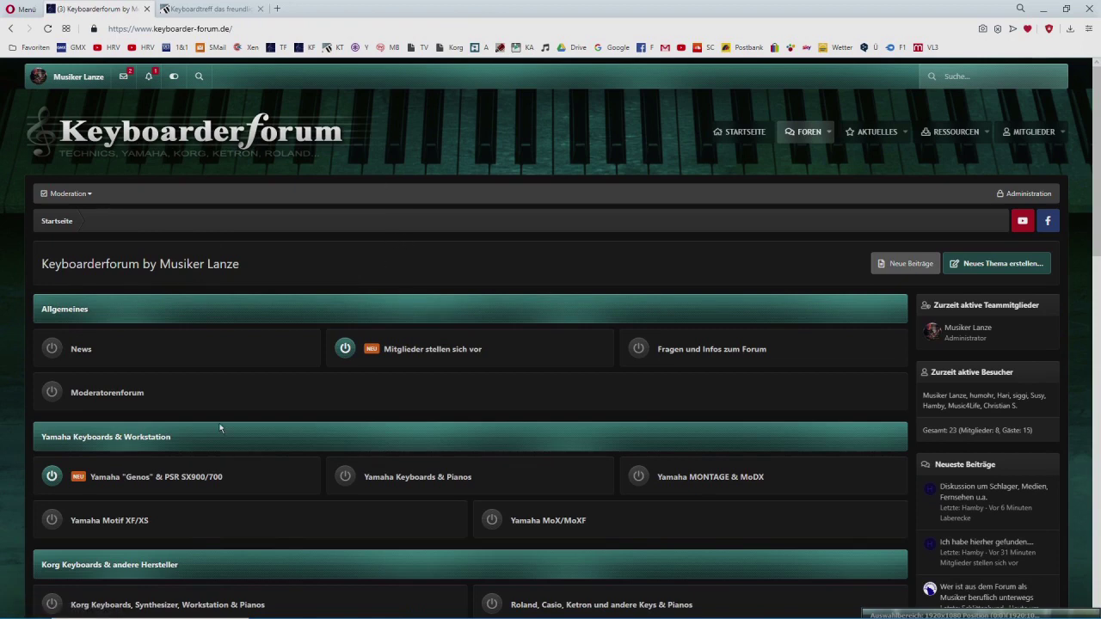
pyautogui.click(172, 478)
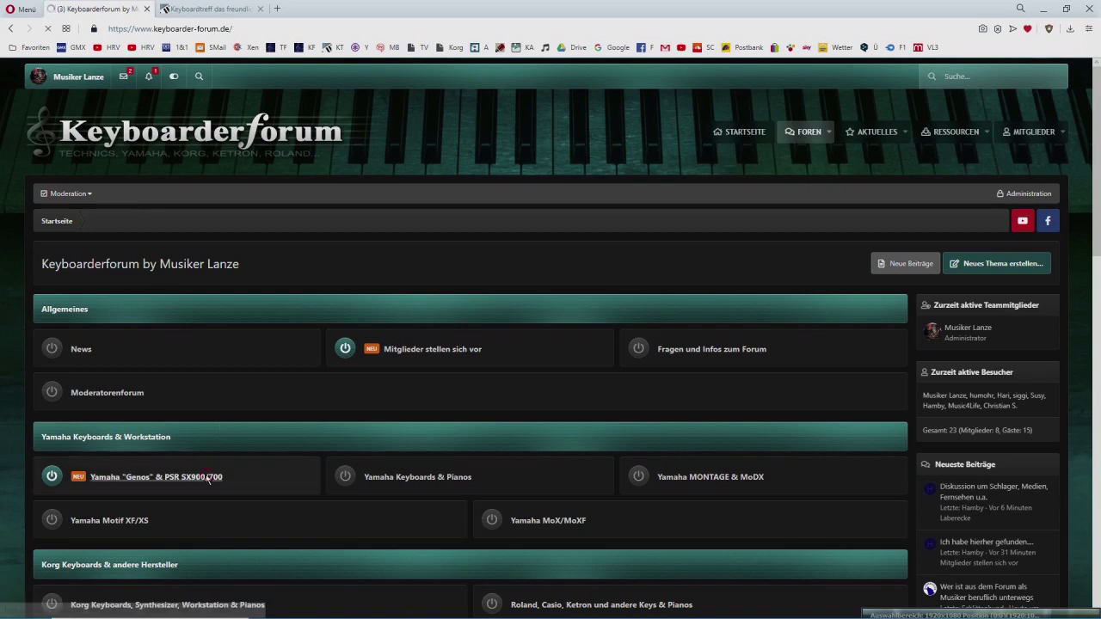
pyautogui.scroll(-3, 491, 413)
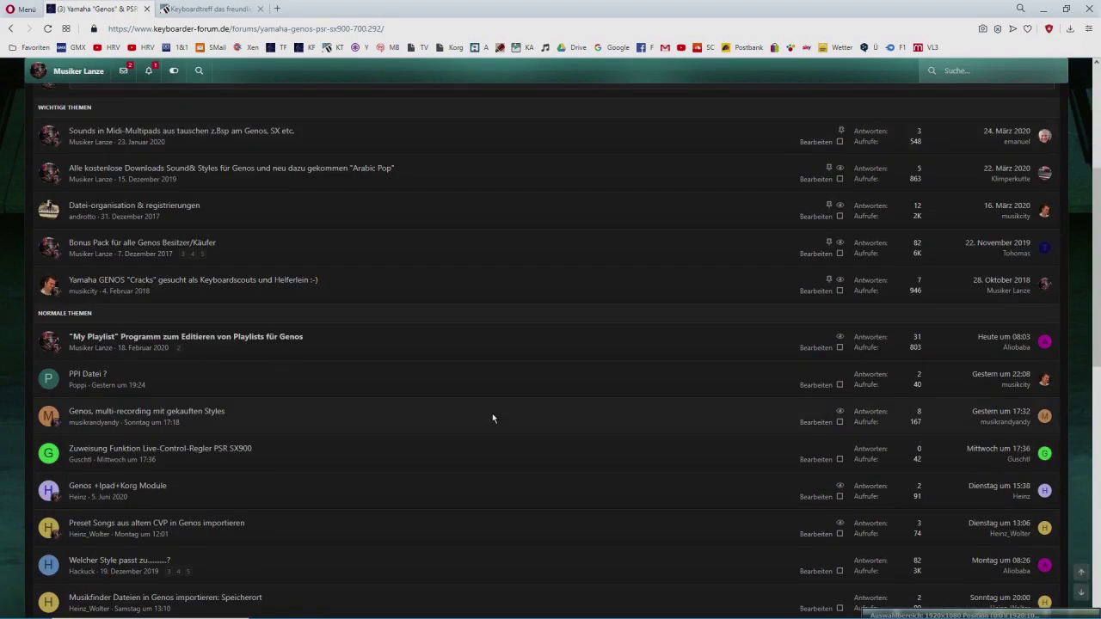
pyautogui.click(274, 337)
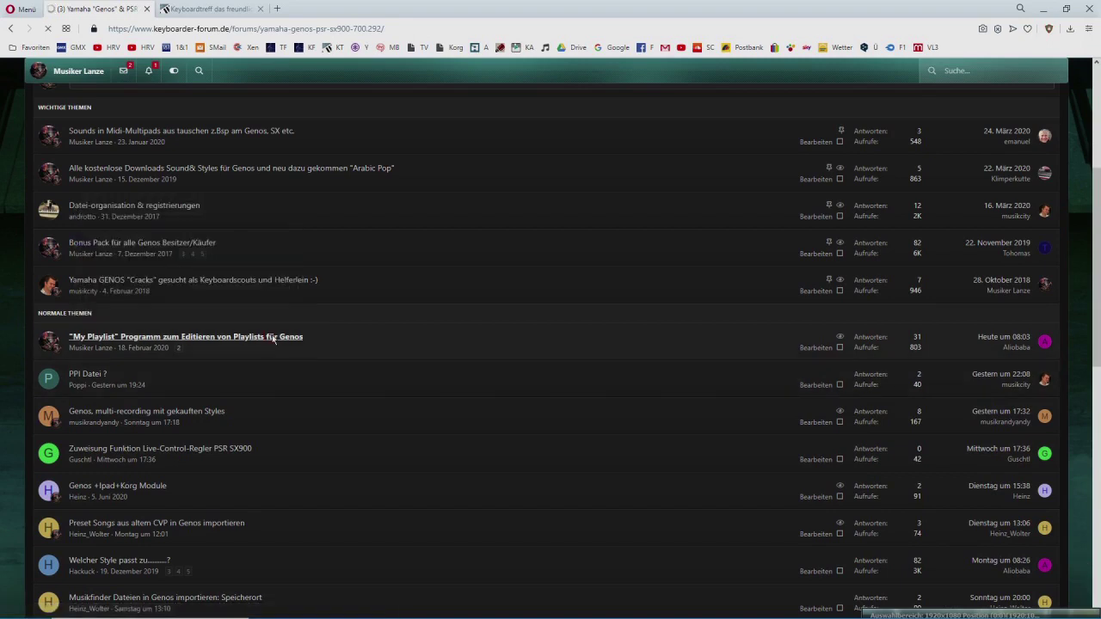
# Step: Go to the first post on page 2 of the thread and open the share options of post #21
pyautogui.scroll(10, 523, 390)
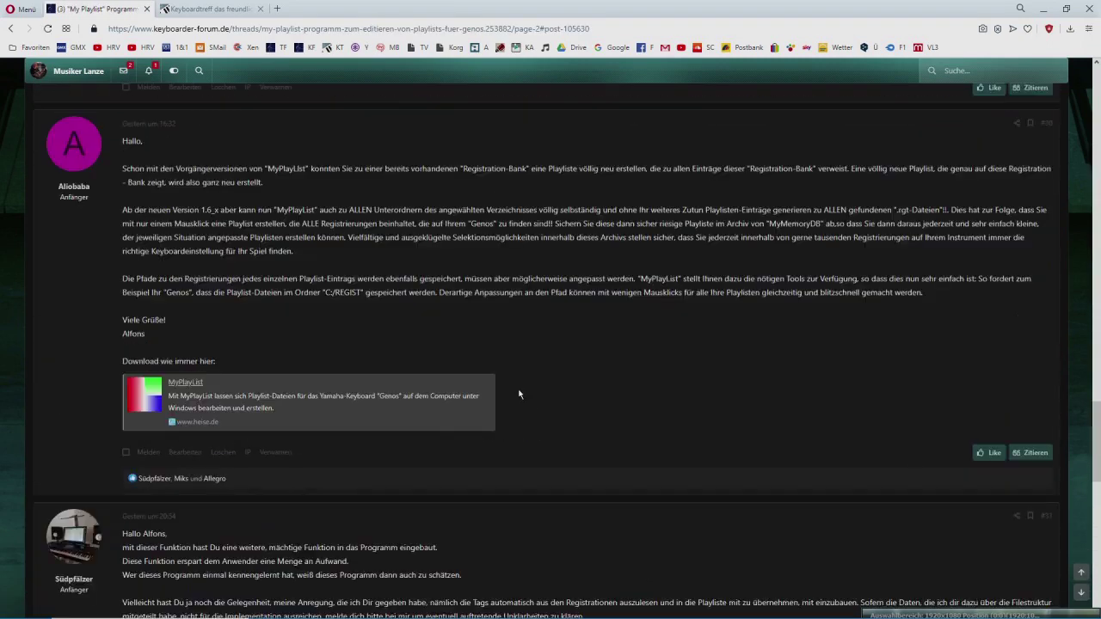
pyautogui.scroll(5, 507, 387)
pyautogui.scroll(10, 505, 376)
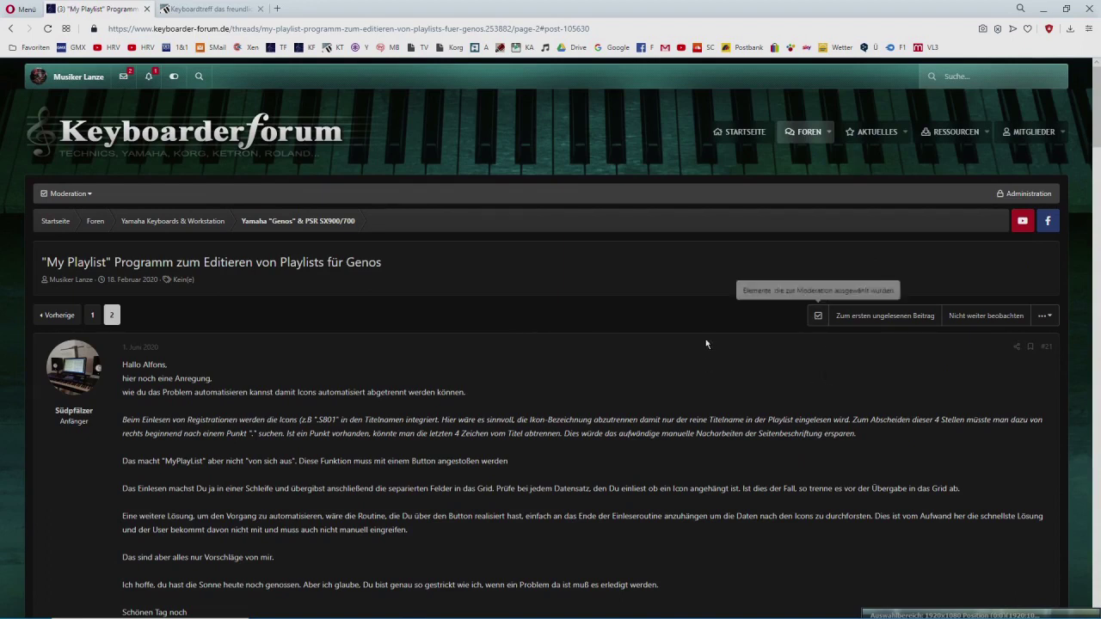
pyautogui.scroll(-1, 707, 343)
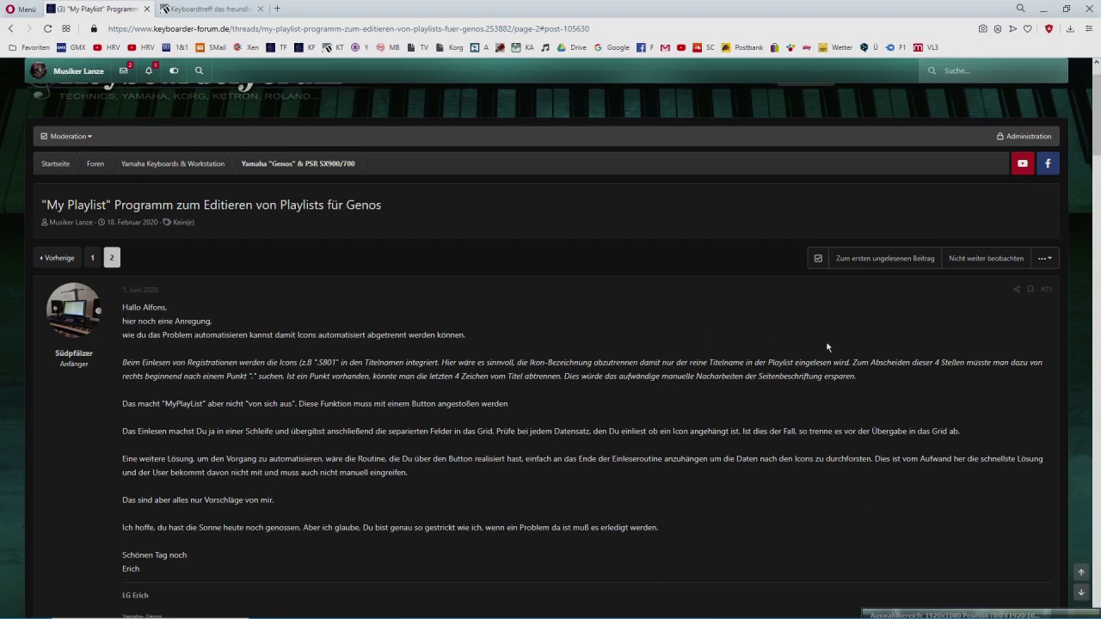
pyautogui.click(1017, 291)
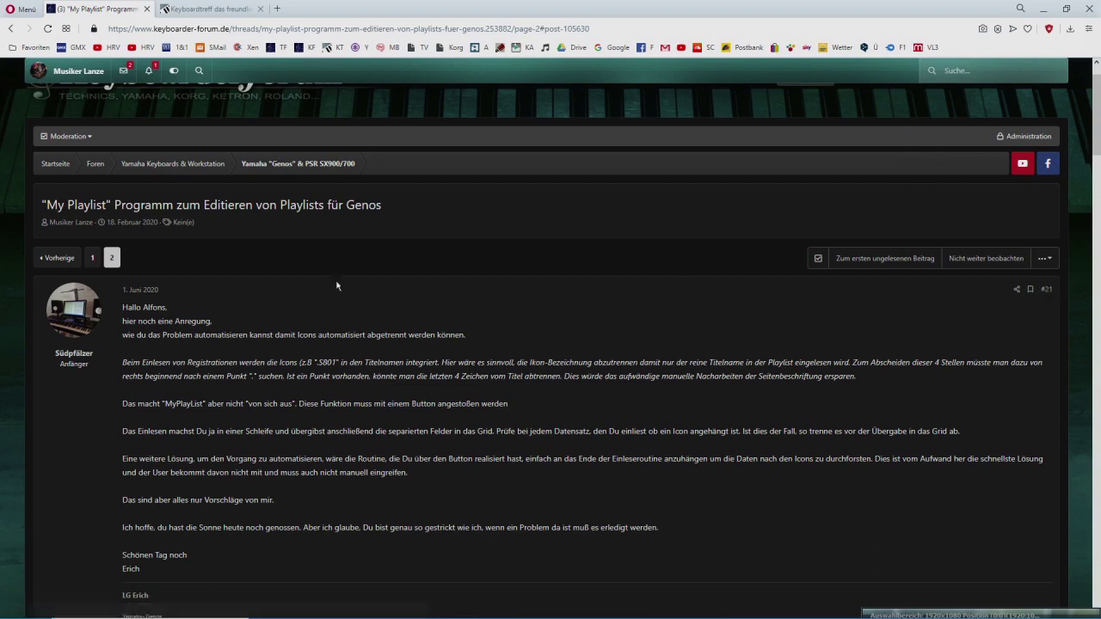
# Step: On page 1 of the thread, select the first post to view its moderation actions, then deselect it without applying any
pyautogui.click(91, 258)
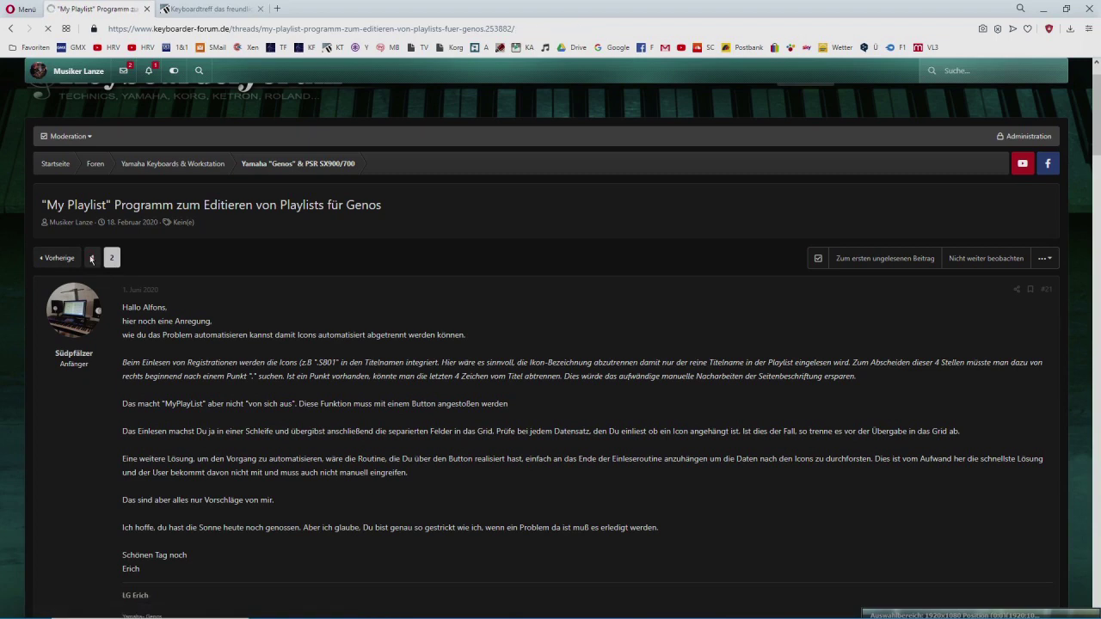
pyautogui.scroll(-6, 638, 361)
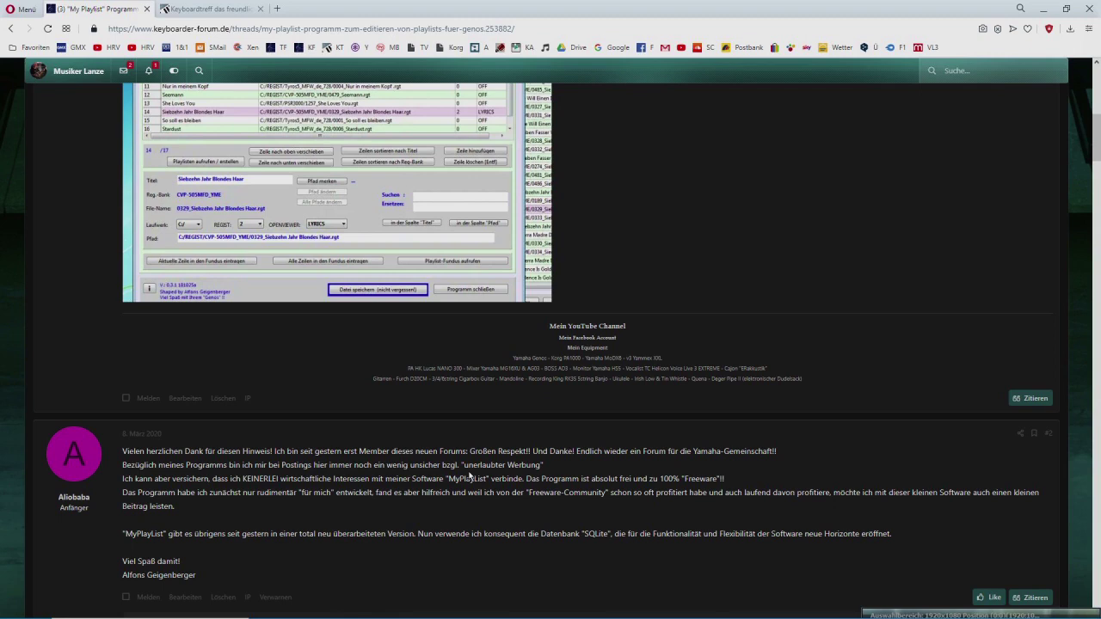
pyautogui.click(127, 399)
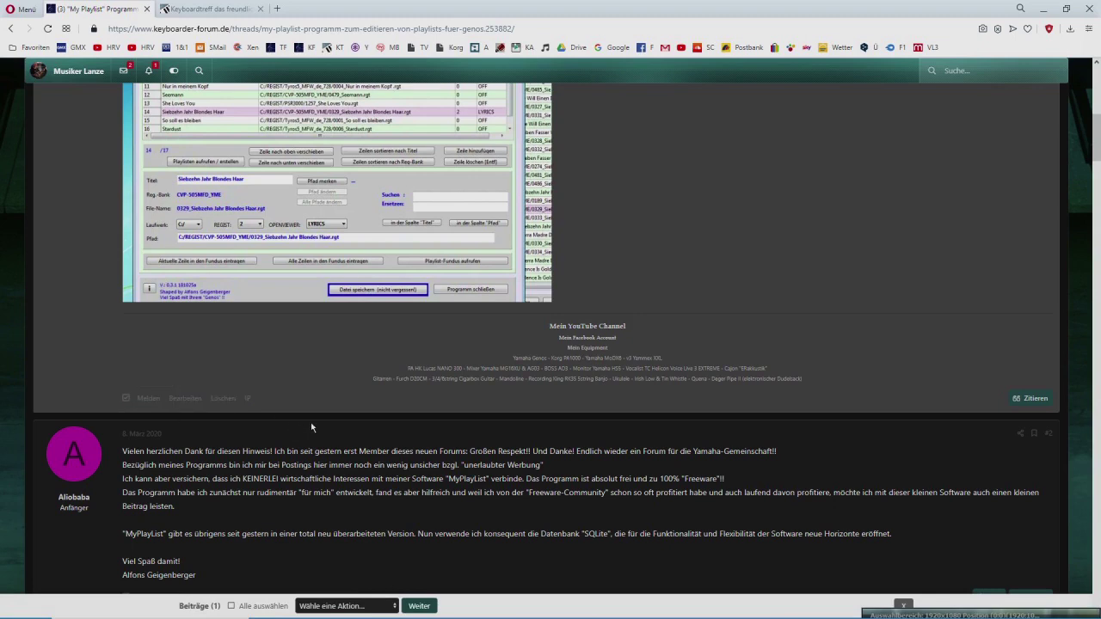
pyautogui.click(389, 606)
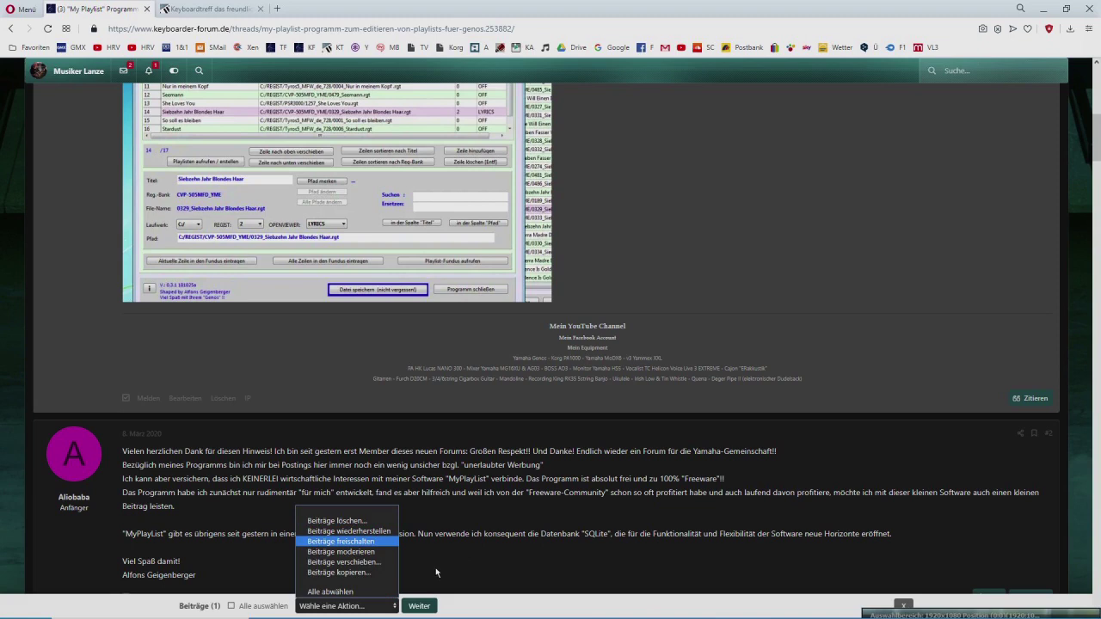
pyautogui.click(403, 580)
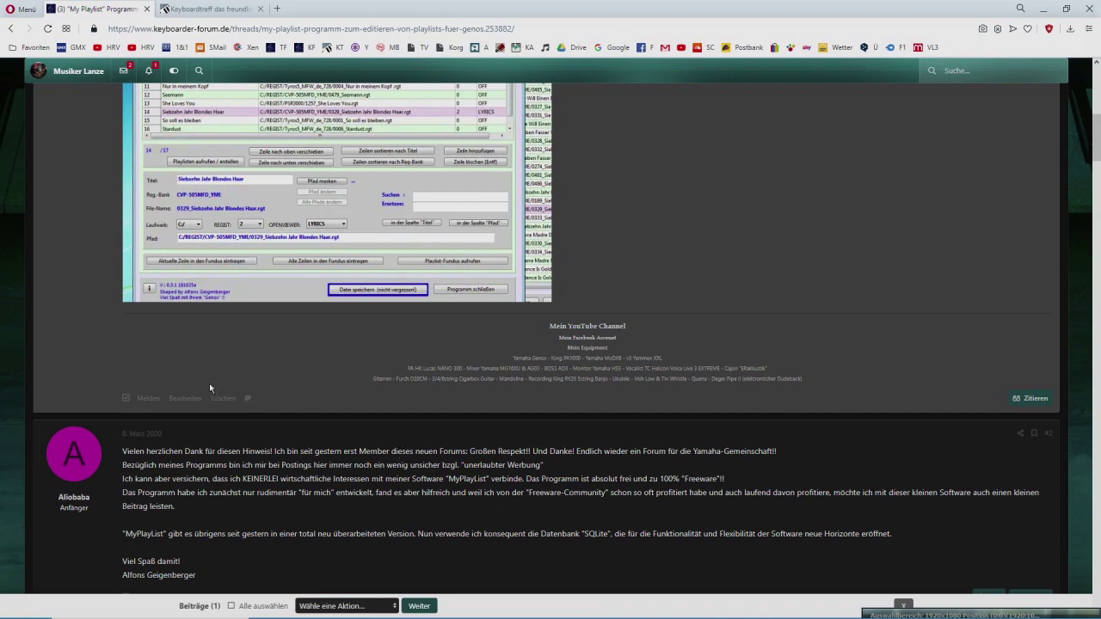
pyautogui.click(125, 398)
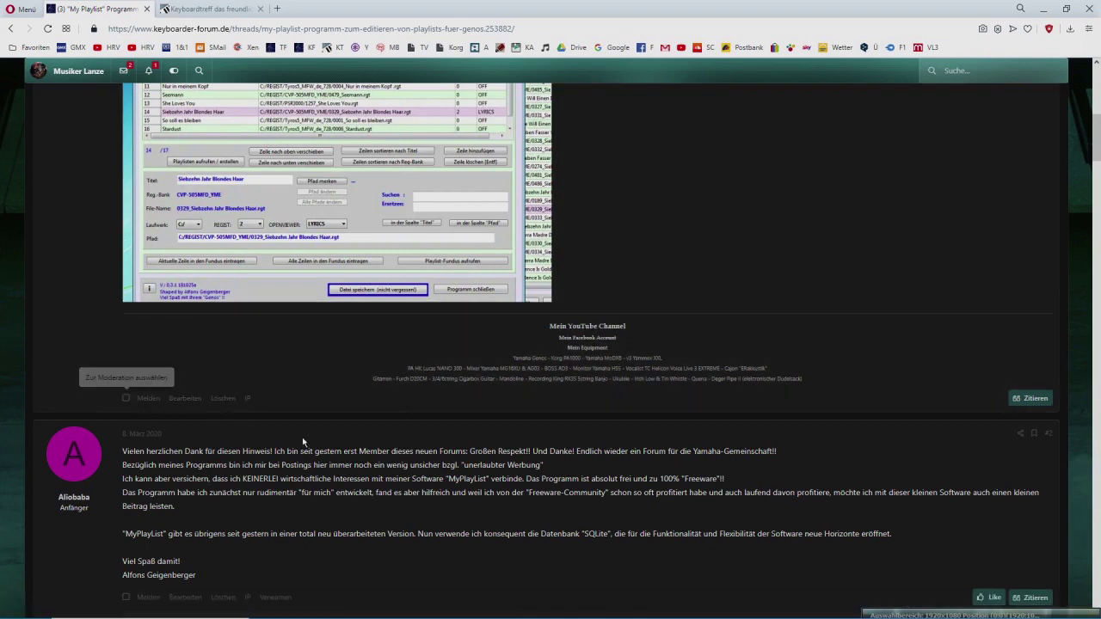
# Step: Open the thread's first post for editing, review its content and edit options, and leave without saving
pyautogui.click(185, 399)
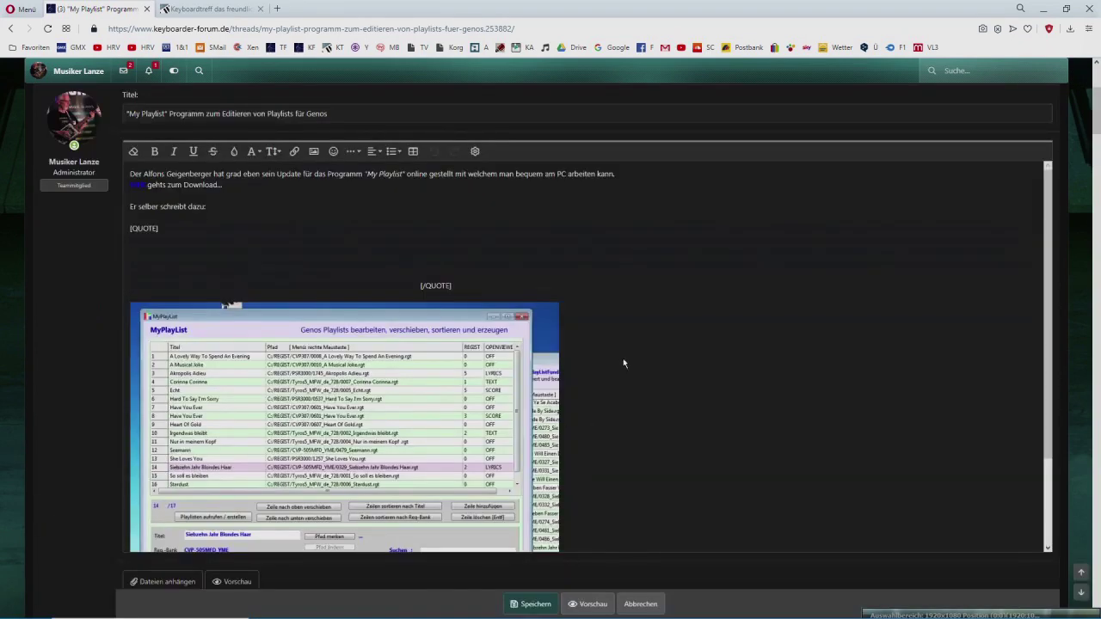
pyautogui.scroll(-3, 623, 363)
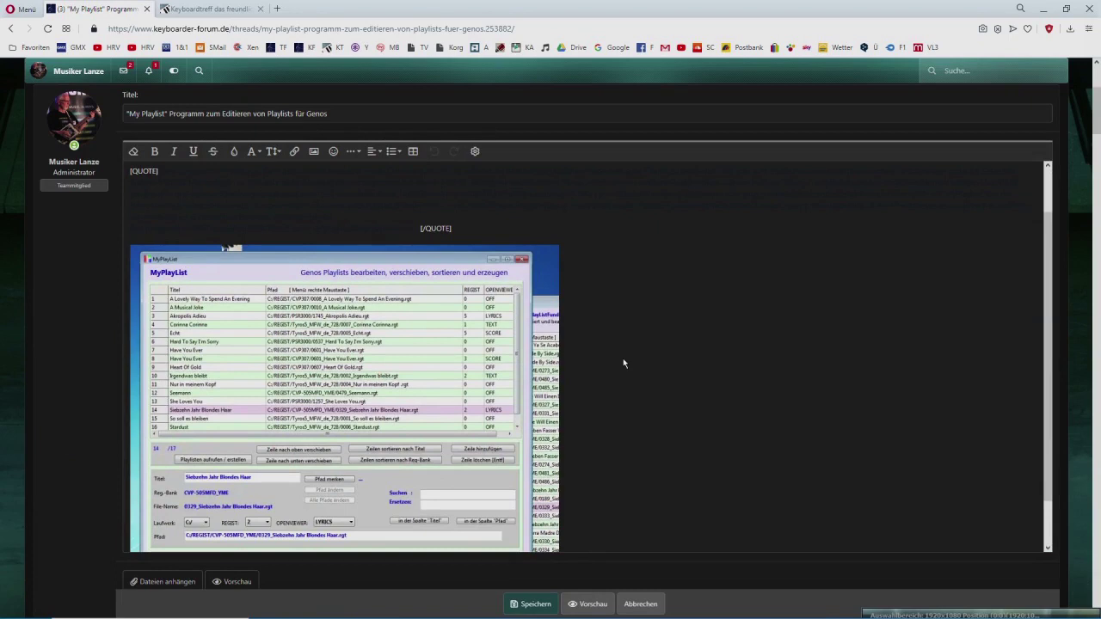
pyautogui.scroll(3, 624, 363)
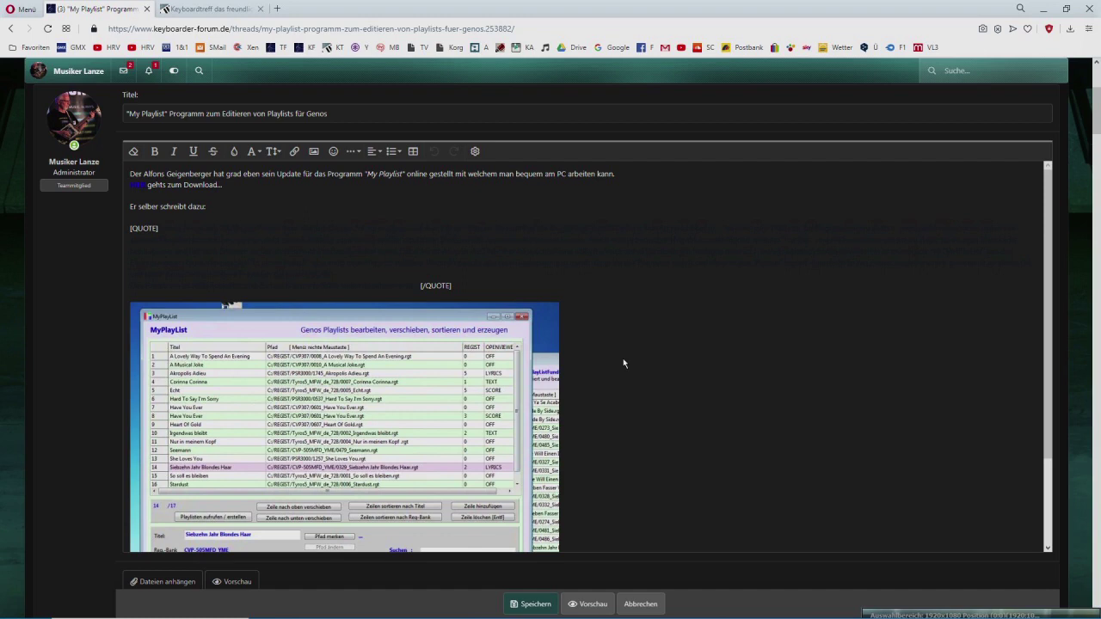
pyautogui.scroll(-4, 623, 363)
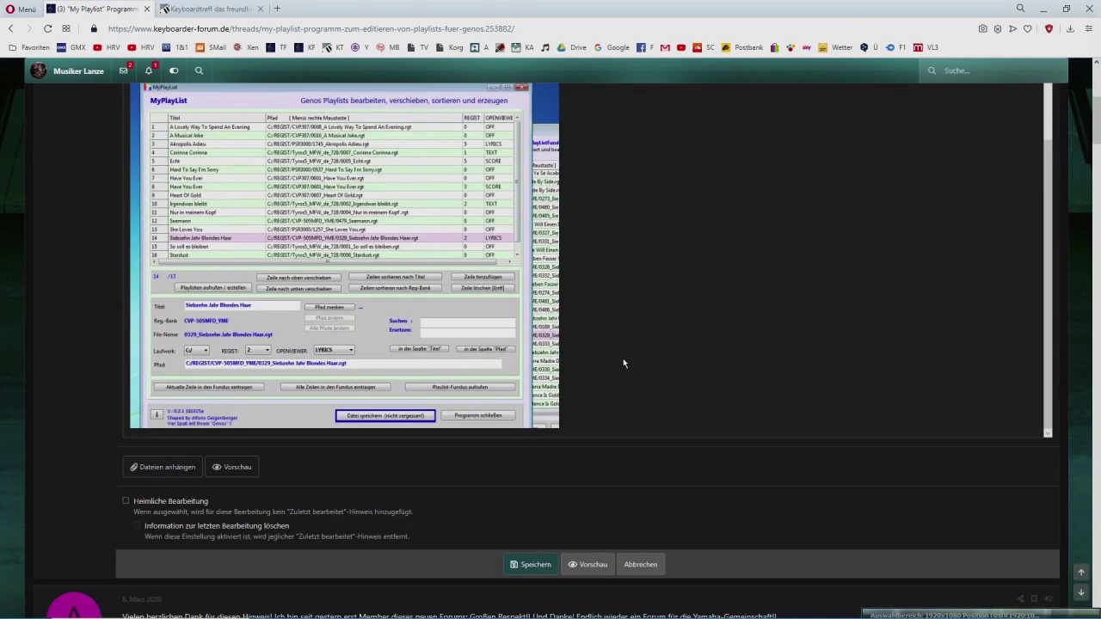
pyautogui.scroll(2, 623, 358)
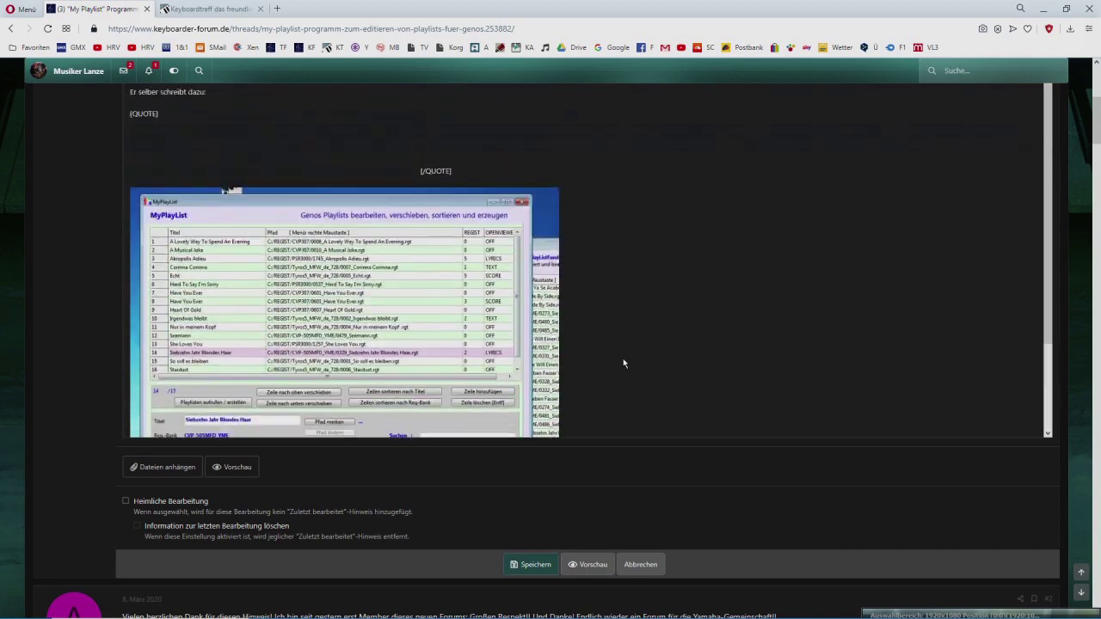
pyautogui.hotkey('alt', 'Left')
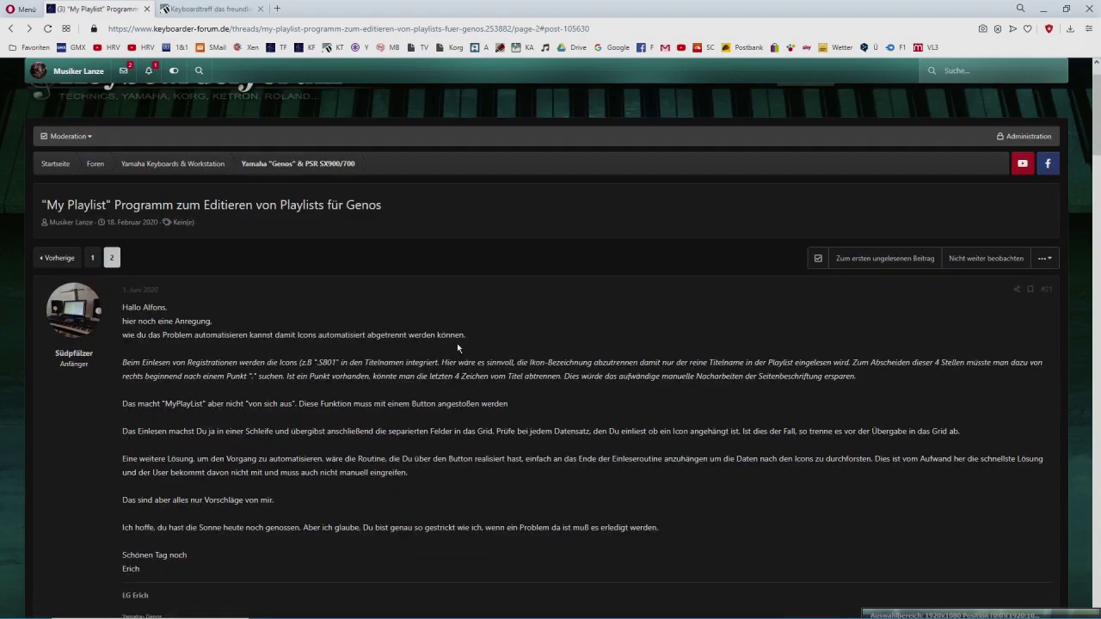
# Step: Return to the forum start page and reopen the "My Playlist" thread from the Yamaha "Genos" & PSR SX900/700 forum
pyautogui.hotkey('alt', 'Left')
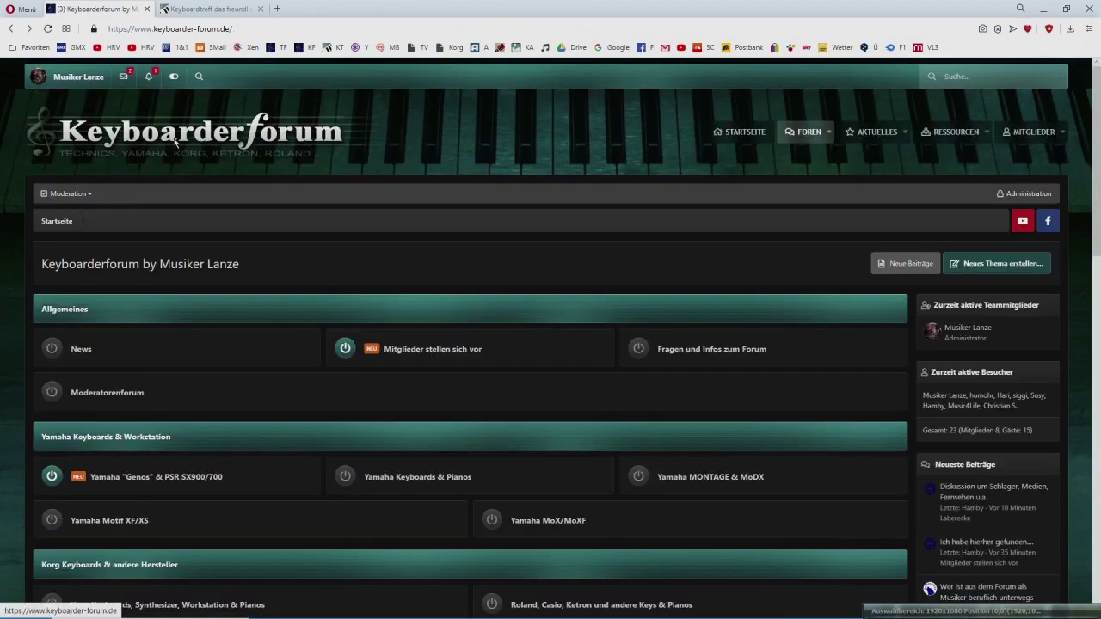
pyautogui.click(208, 479)
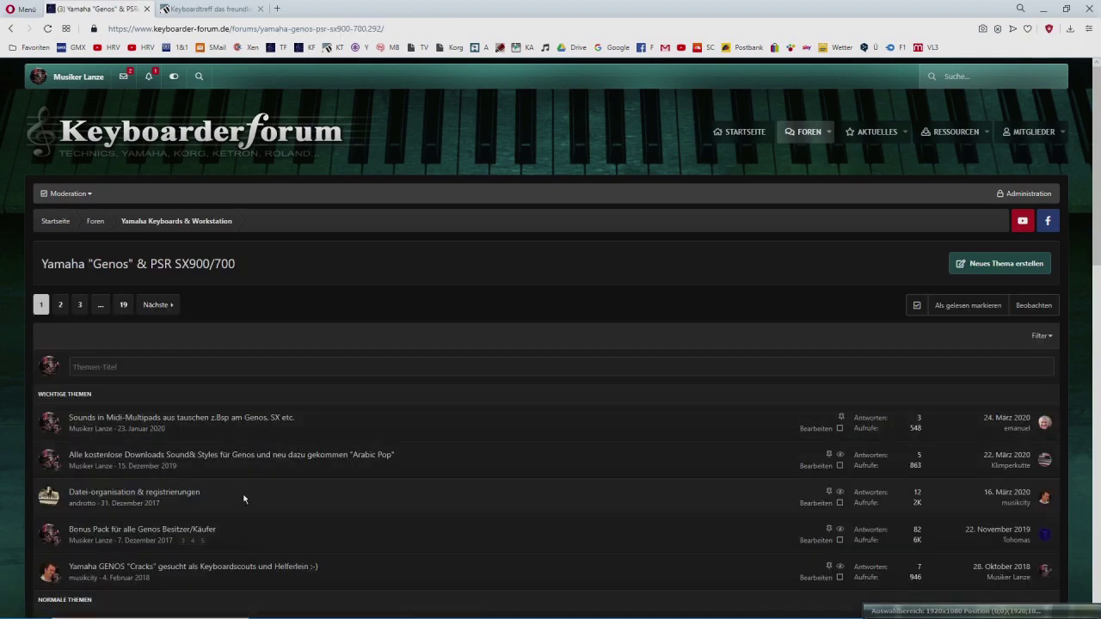
pyautogui.scroll(-3, 245, 492)
pyautogui.click(246, 398)
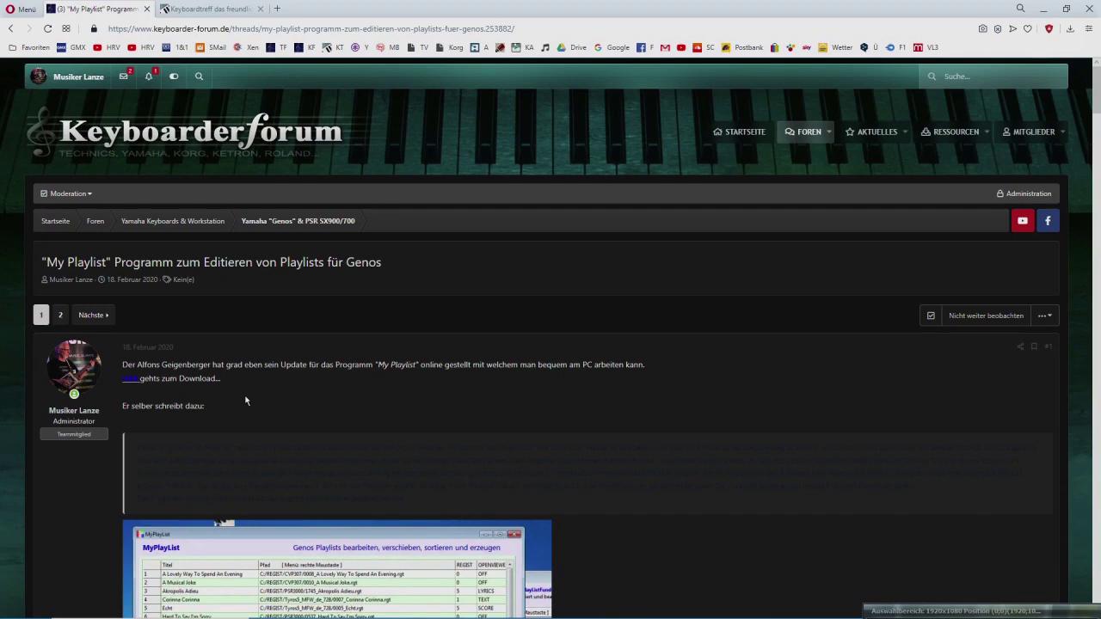
# Step: Replace the drafted reply text at the end of the thread's page 1 with placeholder text starting "gfhgfh"
pyautogui.scroll(-10, 245, 401)
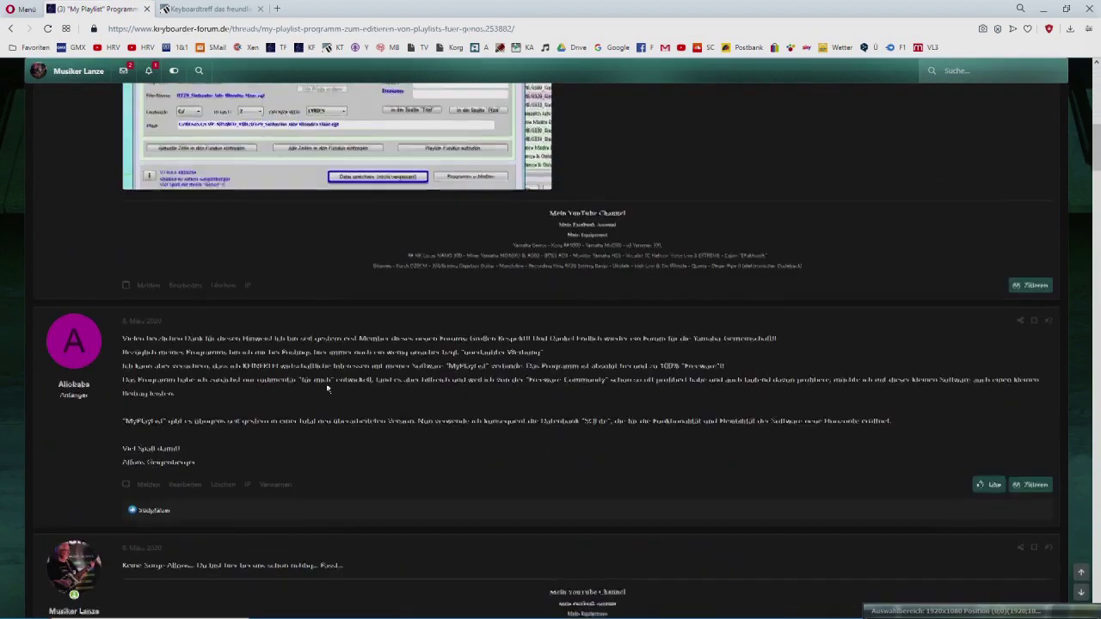
pyautogui.scroll(-12, 325, 383)
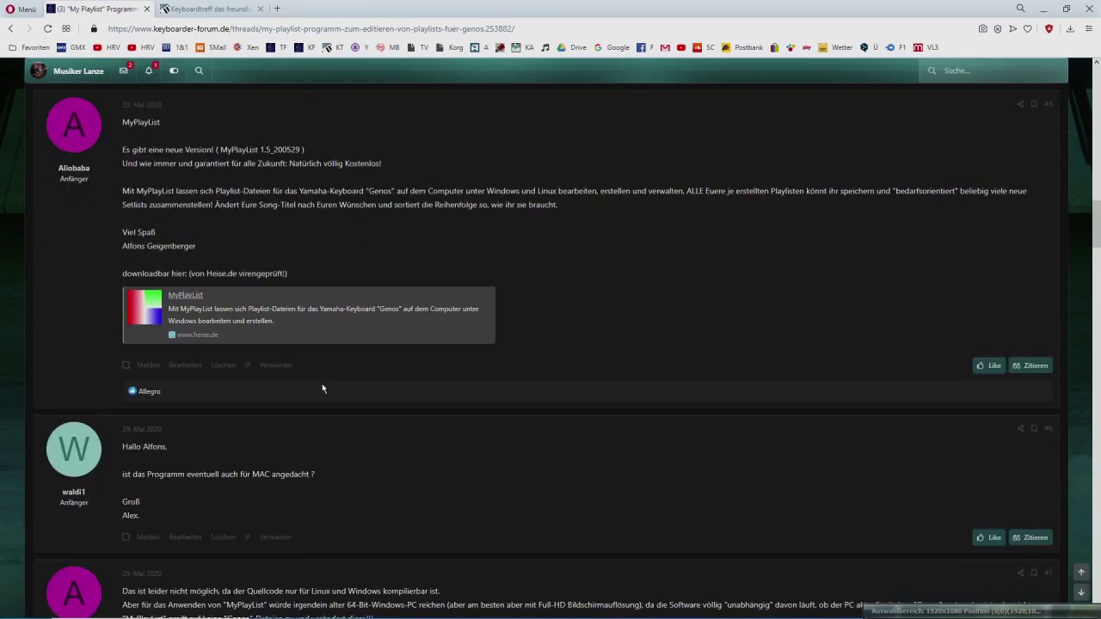
pyautogui.scroll(-12, 322, 388)
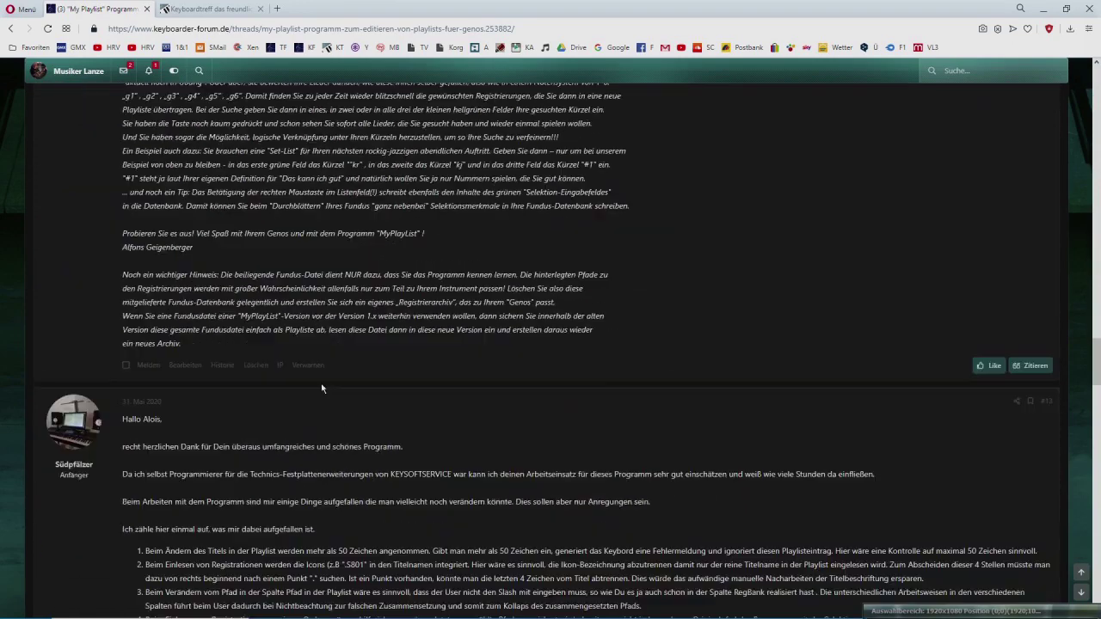
pyautogui.scroll(-12, 321, 388)
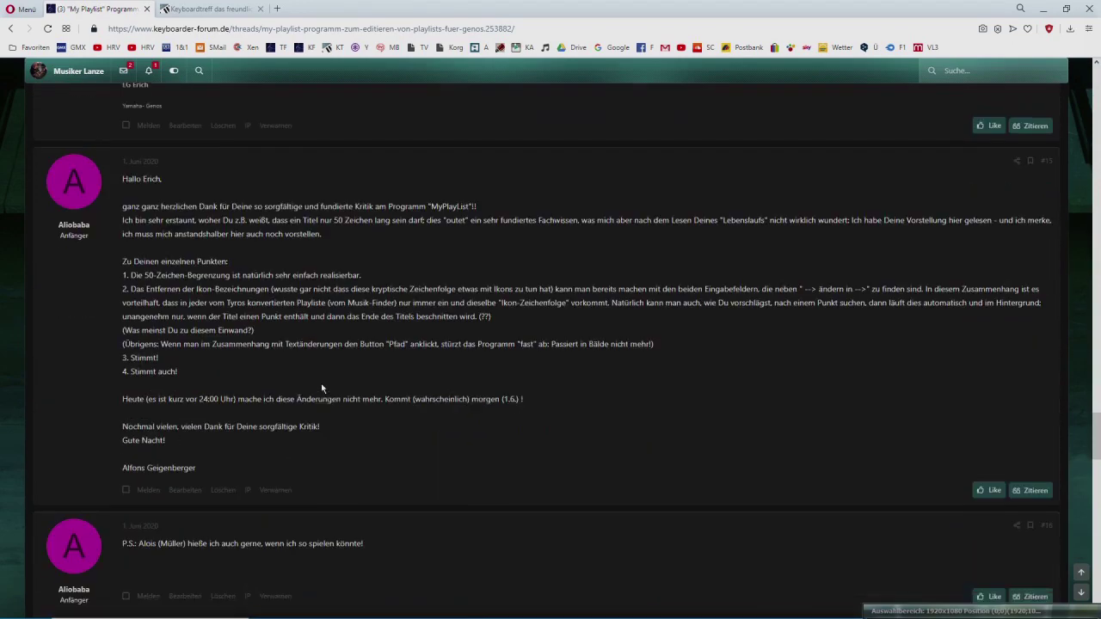
pyautogui.scroll(-12, 322, 388)
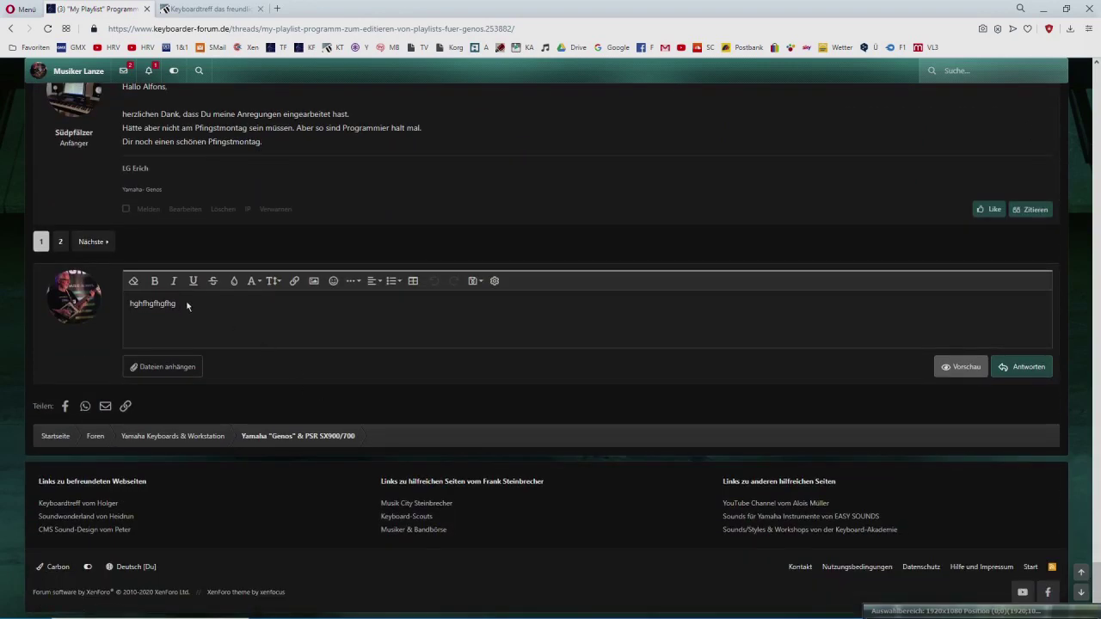
pyautogui.moveTo(187, 305); pyautogui.dragTo(130, 306)
pyautogui.write('gfhgfhgfhgfh')
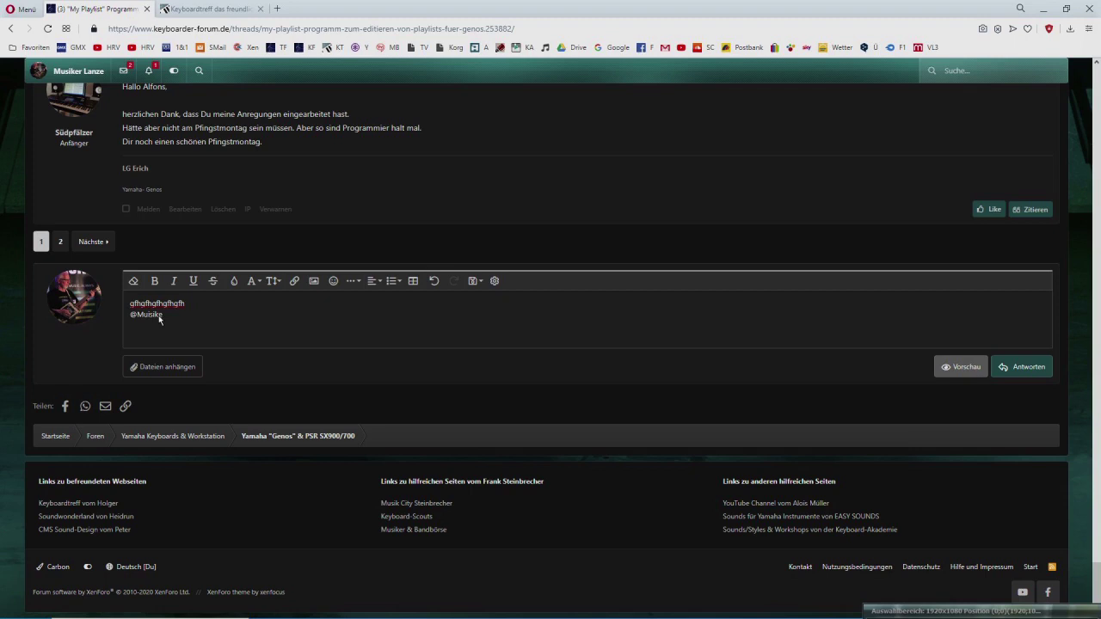
pyautogui.press('BackSpace')
pyautogui.press('BackSpace')
pyautogui.press('BackSpace')
pyautogui.press('BackSpace')
pyautogui.press('BackSpace')
pyautogui.write('siker')
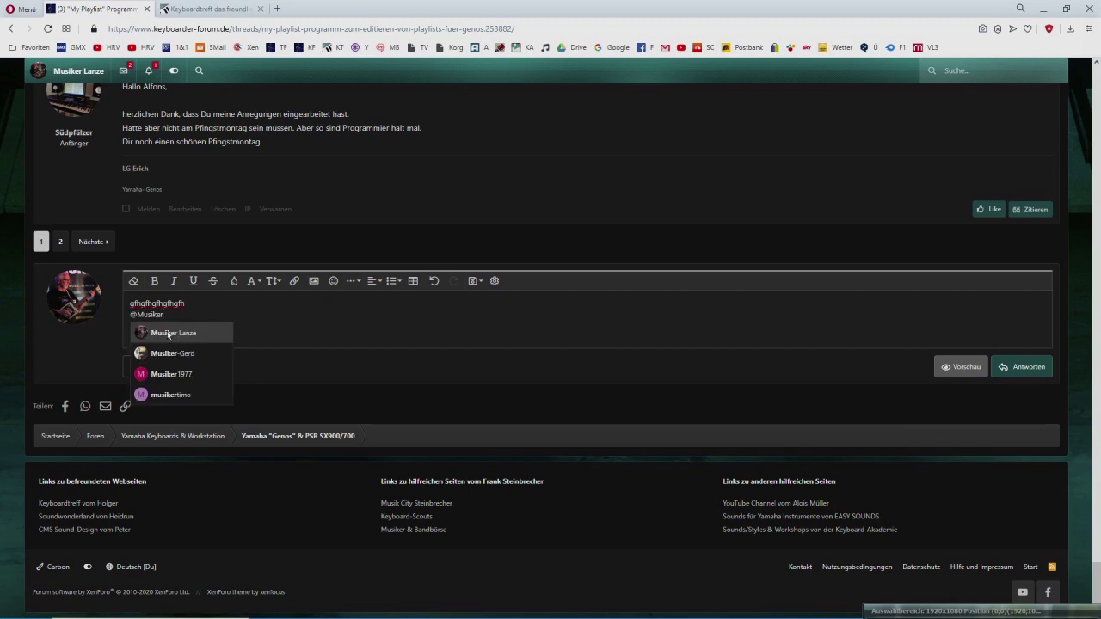
pyautogui.click(167, 334)
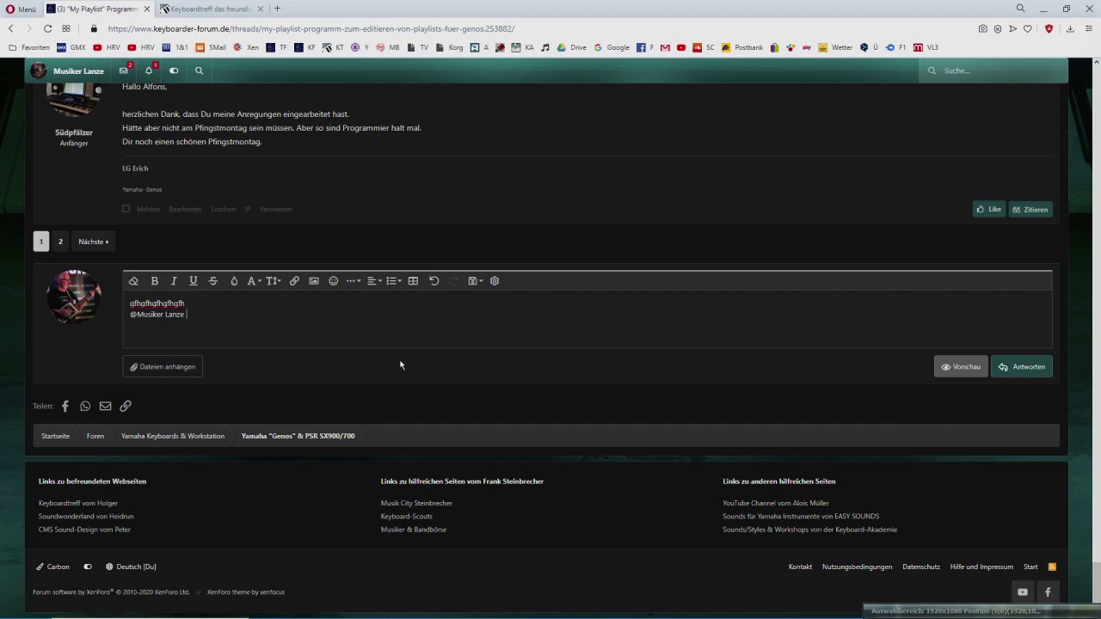
pyautogui.scroll(2, 399, 361)
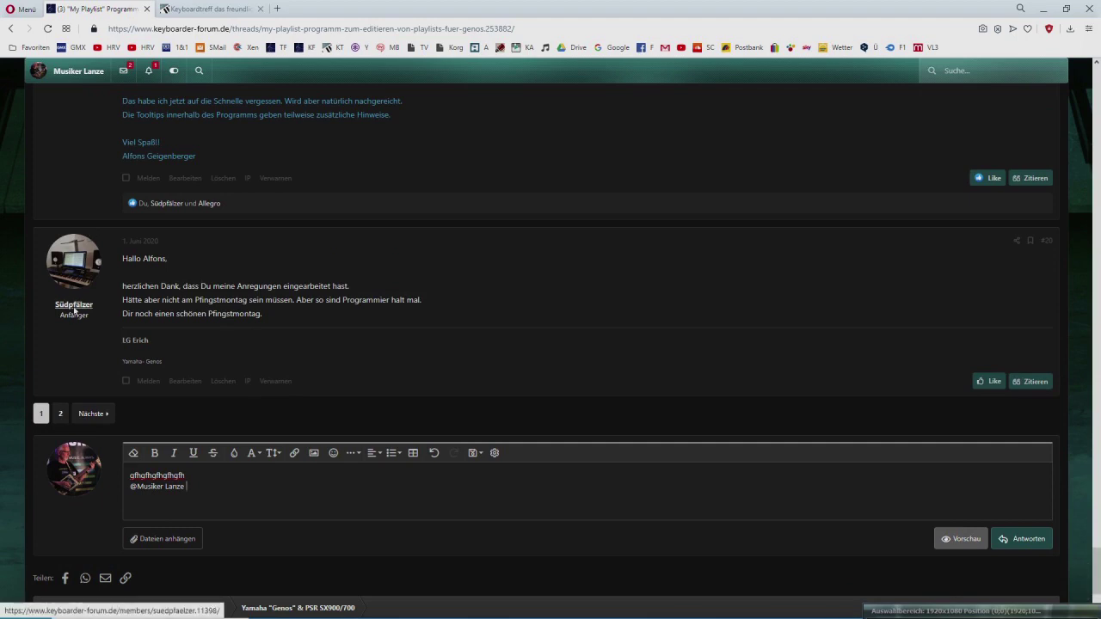
pyautogui.moveTo(74, 310)
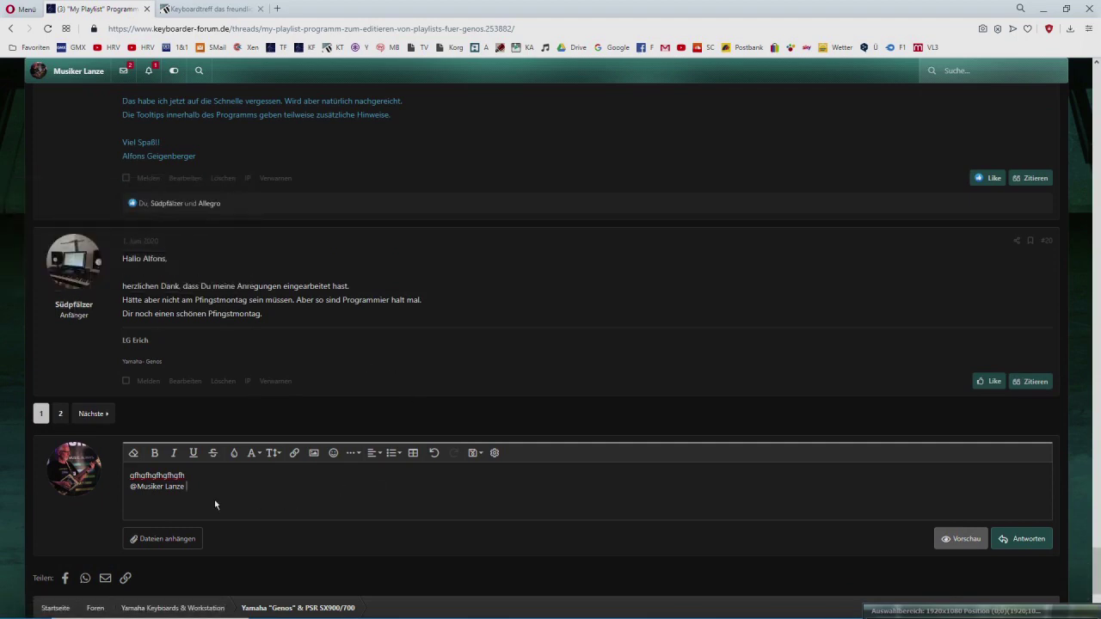